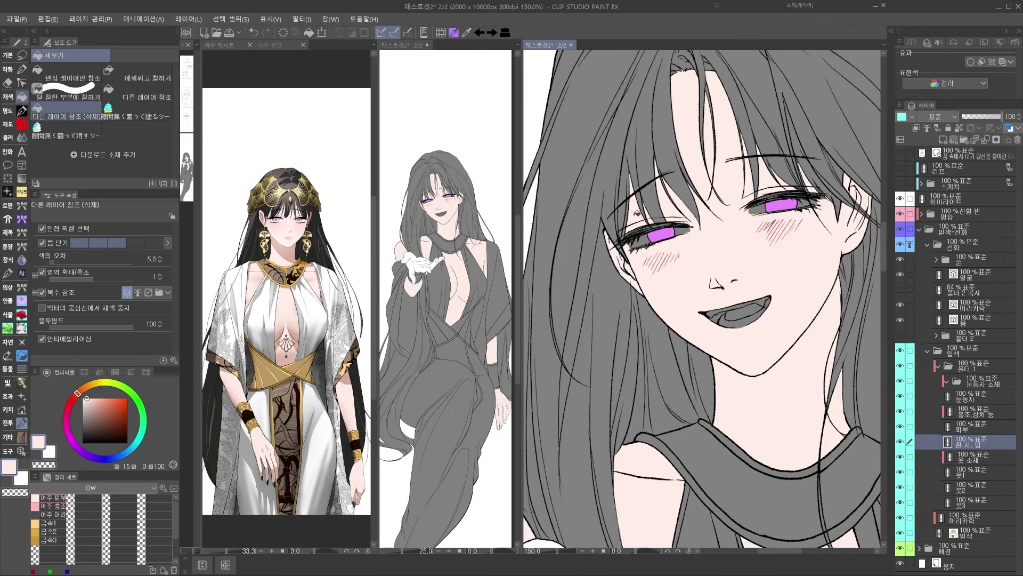
- Finish the base colours inside the mouth and rework the irises on the 눈동자 layer
scroll(703, 299, "down", 3)
left_click(936, 260)
left_click(971, 457)
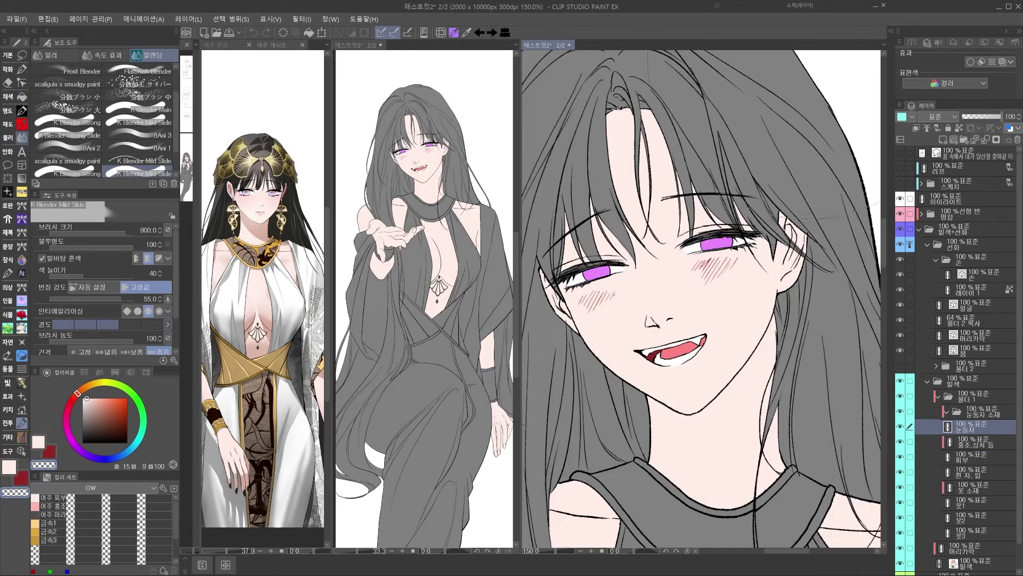
left_click_drag(839, 238, 662, 251)
scroll(613, 267, "down", 3)
scroll(640, 315, "up", 3)
left_click_drag(587, 258, 649, 319)
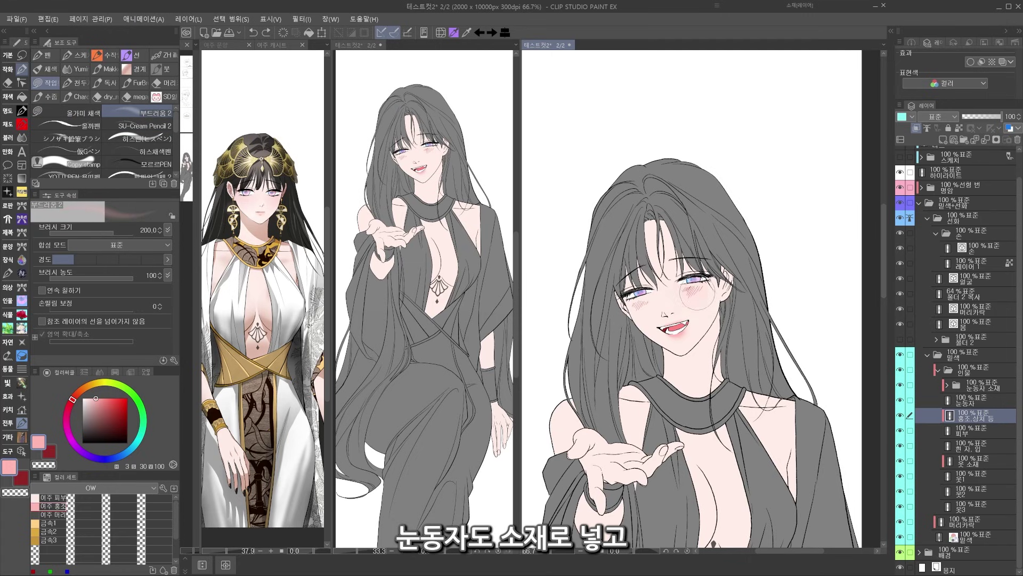
- Brush soft pink blush onto the cheeks, chest and shoulder on the blush layer with the size 200 부드러움 2 brush
left_click_drag(697, 293, 708, 292)
left_click_drag(639, 308, 649, 310)
left_click_drag(681, 509, 688, 393)
key("bracketright")
key("bracketright")
left_click(674, 335)
left_click(603, 385)
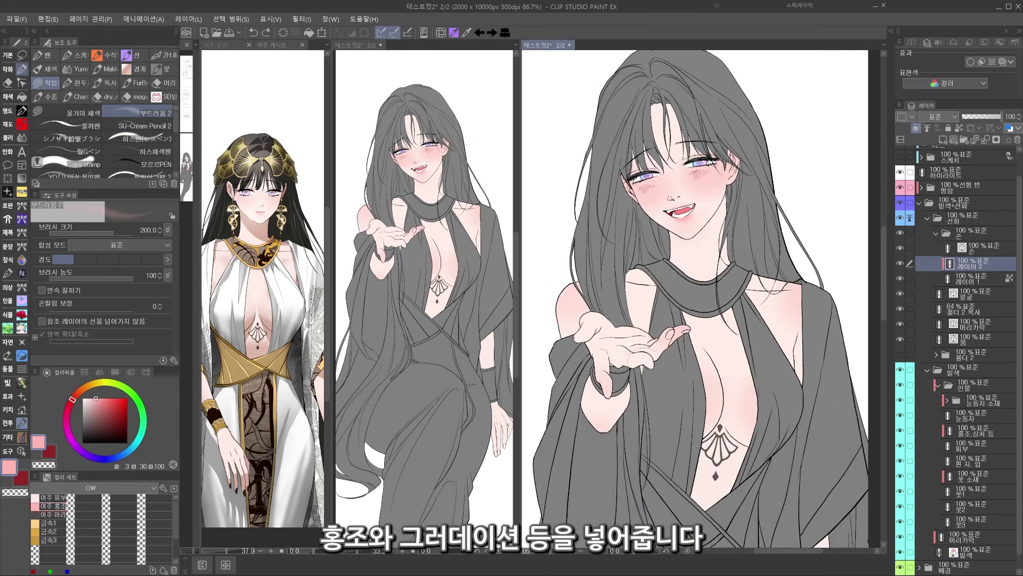
- Tint the outstretched hand pink on its clipped layer, undo the last change, and return to the blush layer
left_click(584, 331)
left_click(642, 361)
key("ctrl+minus")
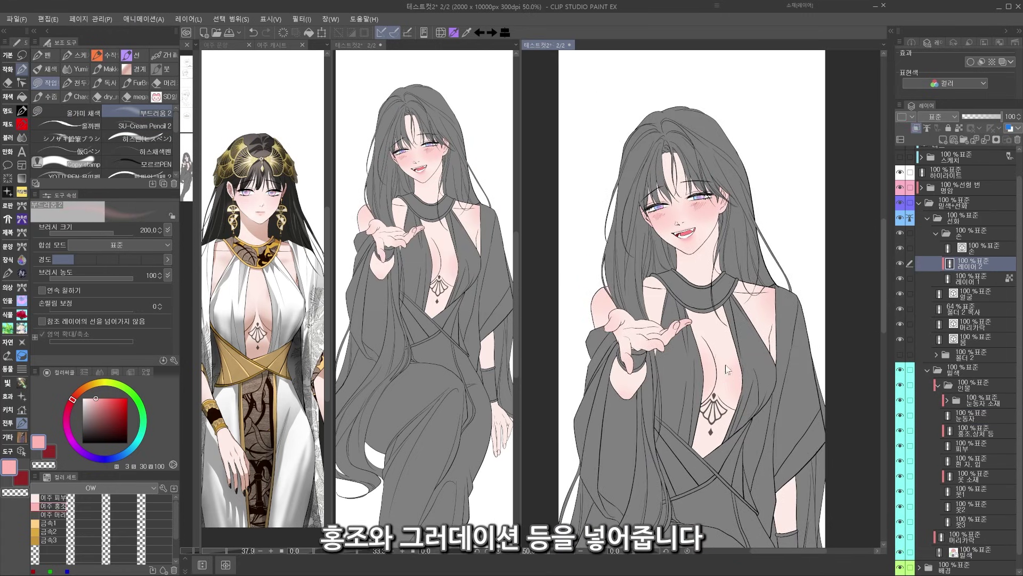
key("ctrl+z")
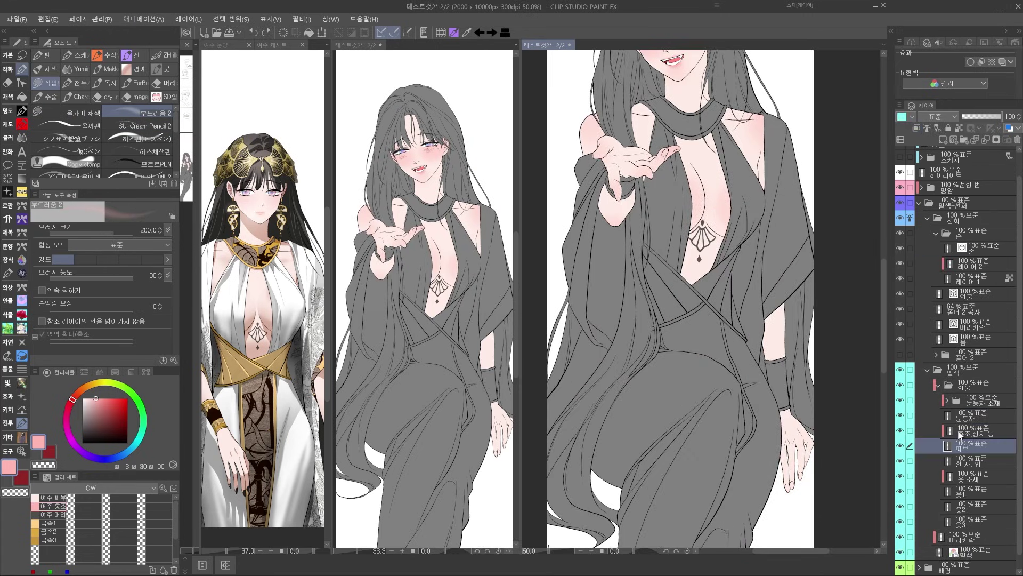
left_click(974, 430)
scroll(872, 274, "up", 2)
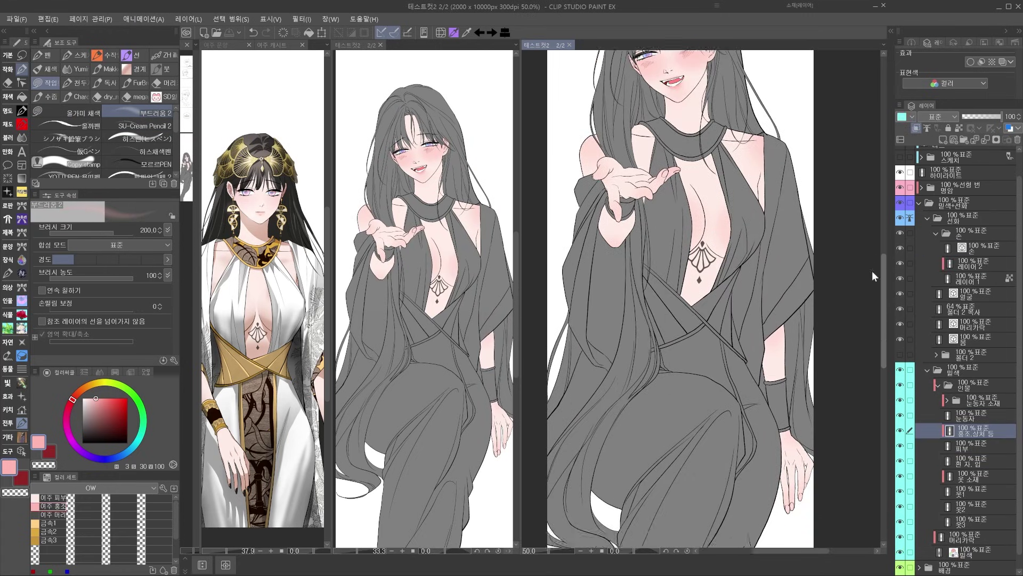
key("ctrl+minus")
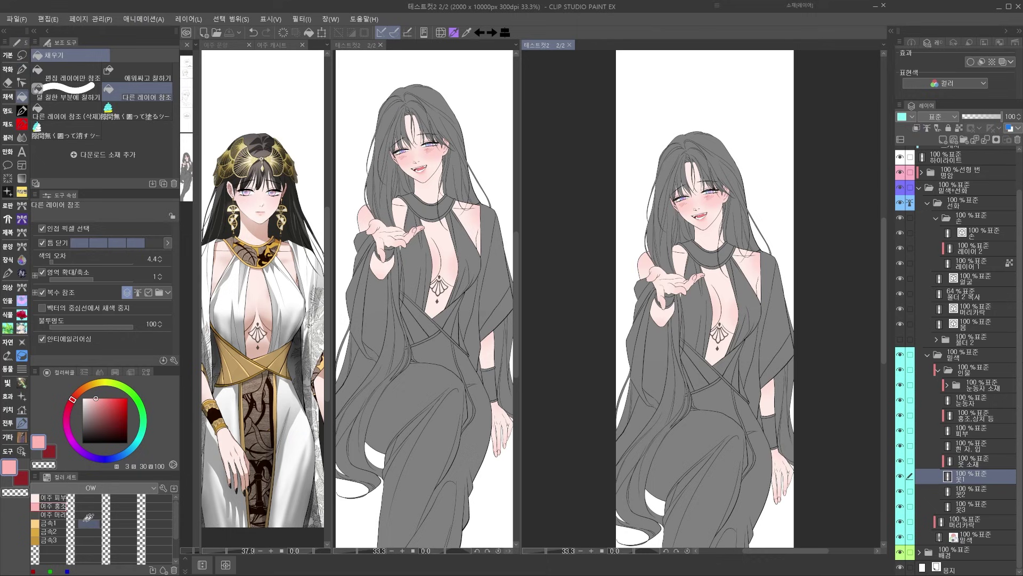
- Fill the thin trims of the necklace, wrist cuff and belt with the light gold 금속1 swatch
left_click(49, 522)
scroll(704, 245, "up", 3)
left_click(639, 237)
scroll(693, 224, "down", 2)
left_click(680, 310)
left_click(673, 356)
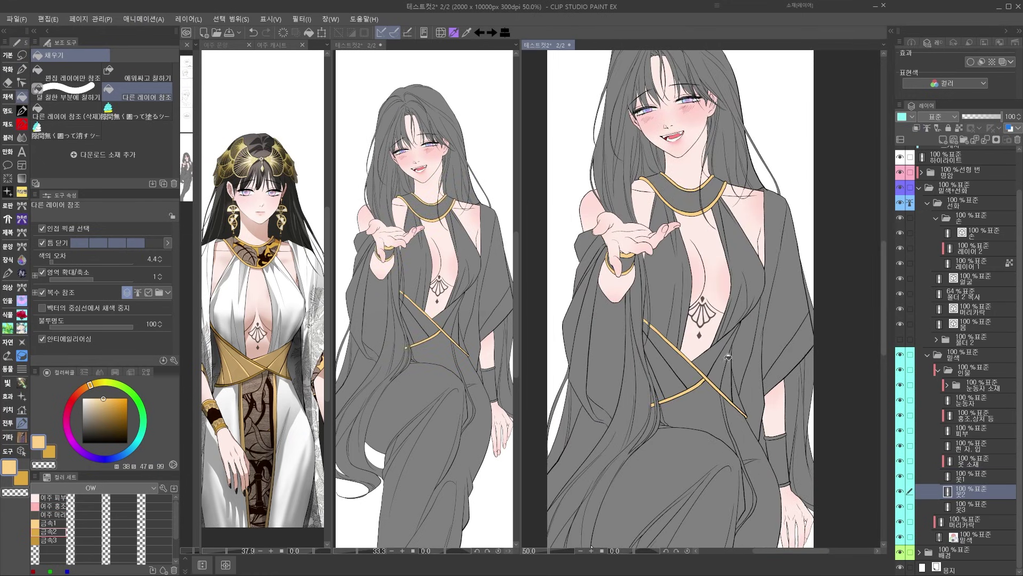
- Fill the necklace, cuffs and hanging belt piece with 금속2 gold, and the belt panels with light gold on 옷2
left_click(49, 531)
left_click(696, 163)
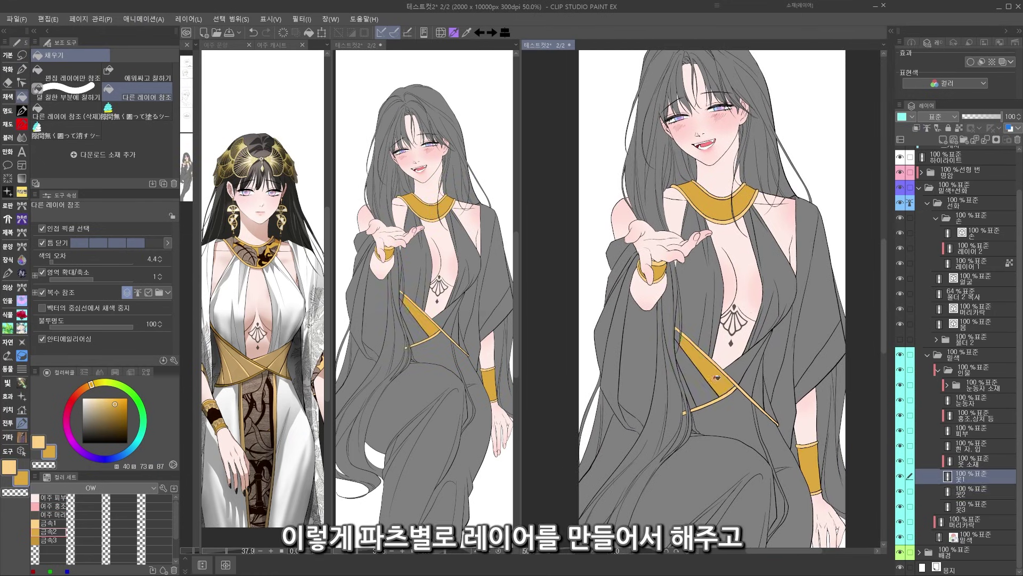
left_click(971, 491)
left_click(748, 304)
key("ctrl+minus")
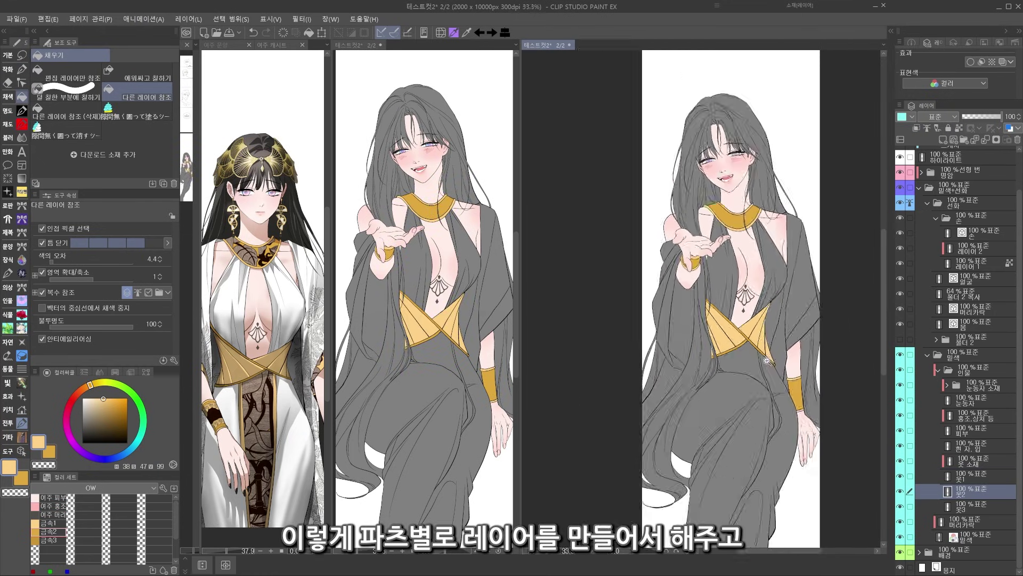
key("ctrl+plus")
left_click(778, 426)
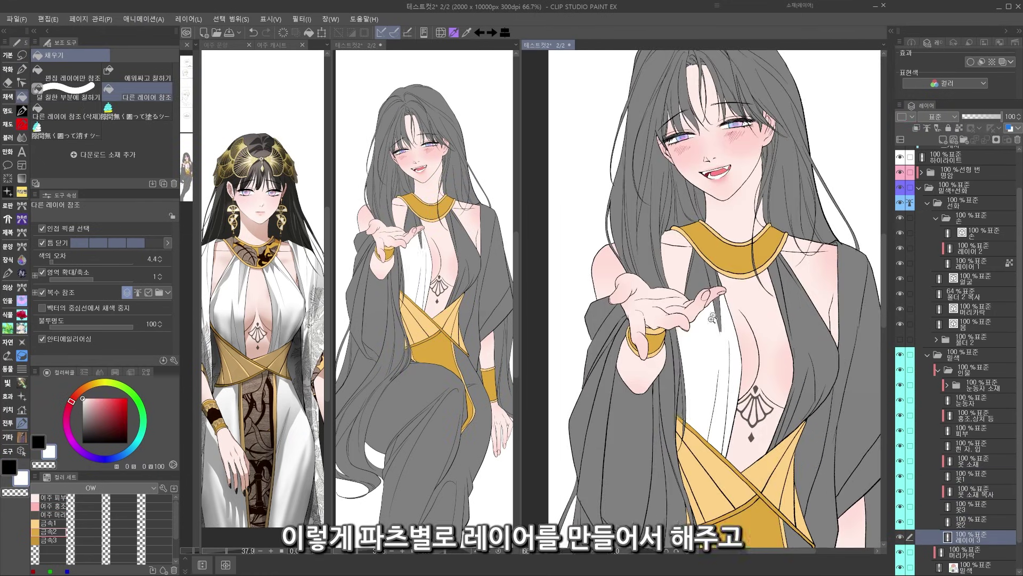
- Finish the dress's white base and fill the hair layer with the dark hair swatch from the colour set
key("p")
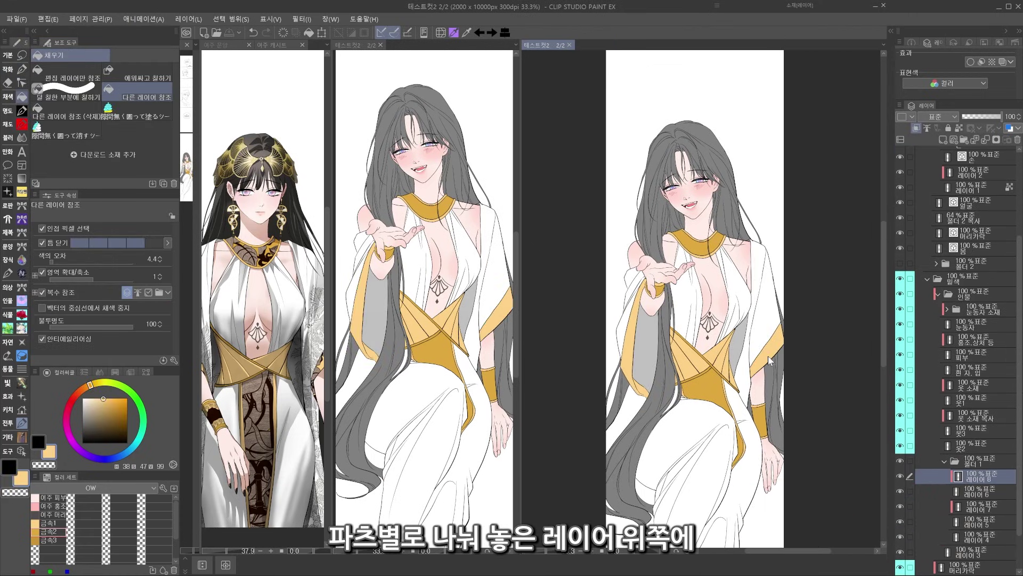
scroll(922, 477, "down", 3)
left_click(970, 506)
left_click(970, 522)
left_click(52, 514)
key("alt+Delete")
left_click(979, 476)
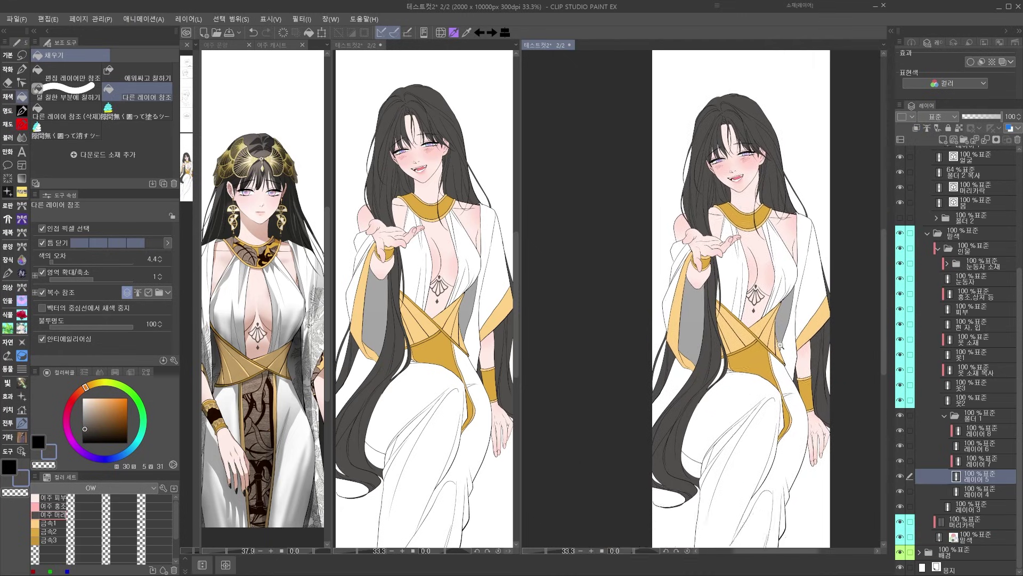
- Choose the exotic brush(Two Tone color)-D 14 pattern brush for the costume ornaments
left_click_drag(814, 383, 788, 324)
scroll(799, 314, "down", 1)
left_click(22, 246)
left_click(66, 139)
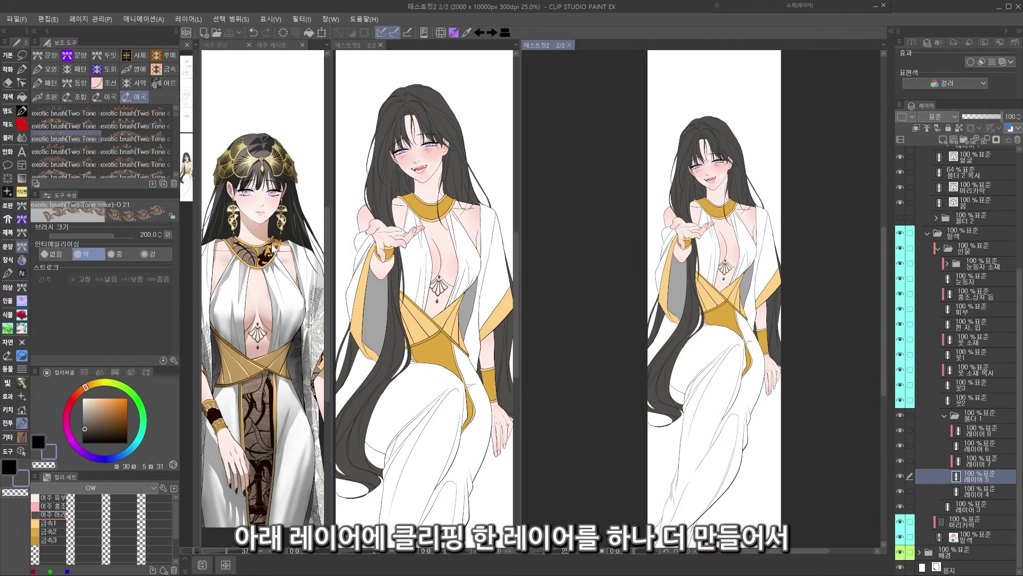
scroll(970, 373, "up", 2)
scroll(229, 412, "up", 1)
left_click_drag(119, 189, 119, 297)
left_click(119, 184)
scroll(106, 203, "down", 5)
left_click(66, 249)
- Stamp the ornament pattern at size 600 onto the necklace and the cloth below the belt on the 옷 소재 복사 layer
left_click(975, 461)
left_click_drag(705, 205, 757, 194)
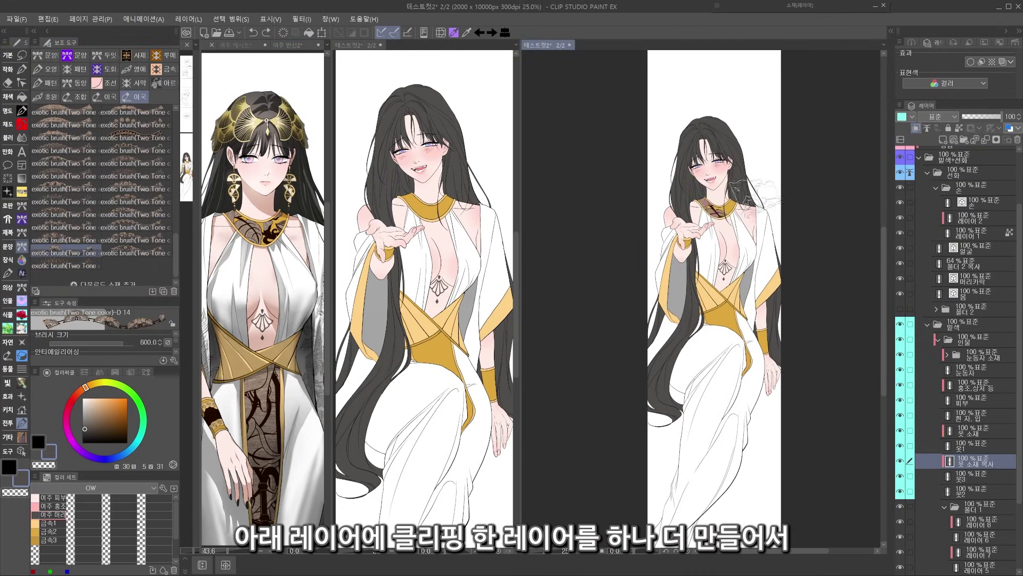
left_click_drag(706, 312, 739, 323)
left_click_drag(262, 298, 371, 298)
- Stamp the ornament pattern onto the robe's sleeve trims on 레이어 8 and onto the wrist cuff on 옷 소재 복사
left_click(975, 551)
left_click_drag(670, 256, 661, 320)
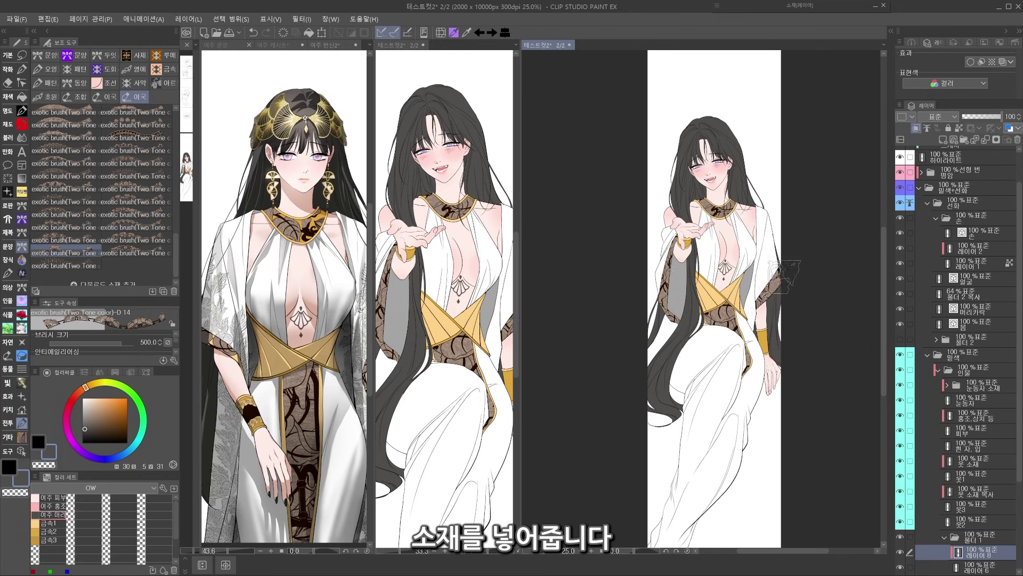
scroll(746, 213, "up", 1)
left_click(976, 491)
left_click_drag(678, 239, 713, 249)
- Choose another pattern brush for the robe's fabric texture
scroll(101, 194, "up", 5)
left_click(66, 240)
scroll(102, 195, "down", 3)
left_click(136, 127)
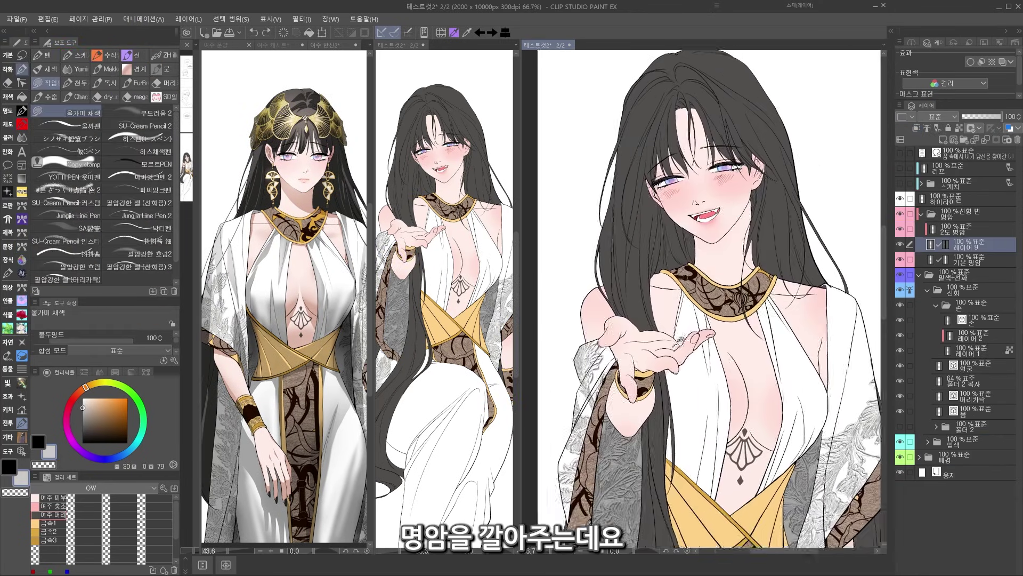
- Shade the outstretched palm and fingers on 레이어 9 with the 올가미 채색 lasso fill and soften the edges with K Blender Mild Slide
left_click_drag(681, 340, 674, 380)
left_click_drag(609, 364, 599, 386)
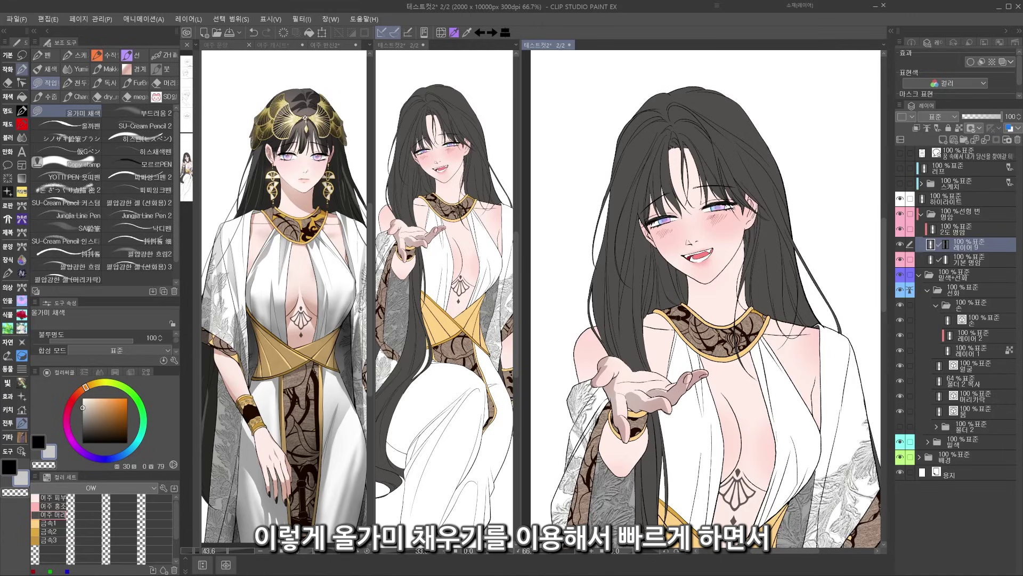
key("j")
left_click_drag(602, 371, 598, 385)
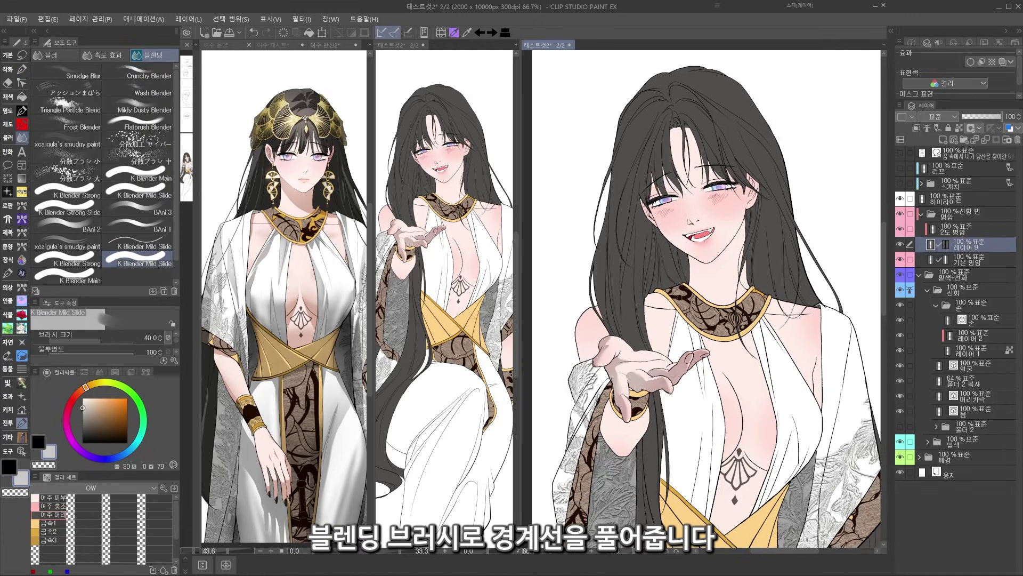
- Lasso-fill shadows on the raised arm, forearm and sleeve on the 기본 명암 layer
key("ctrl+minus")
left_click(969, 259)
key("p")
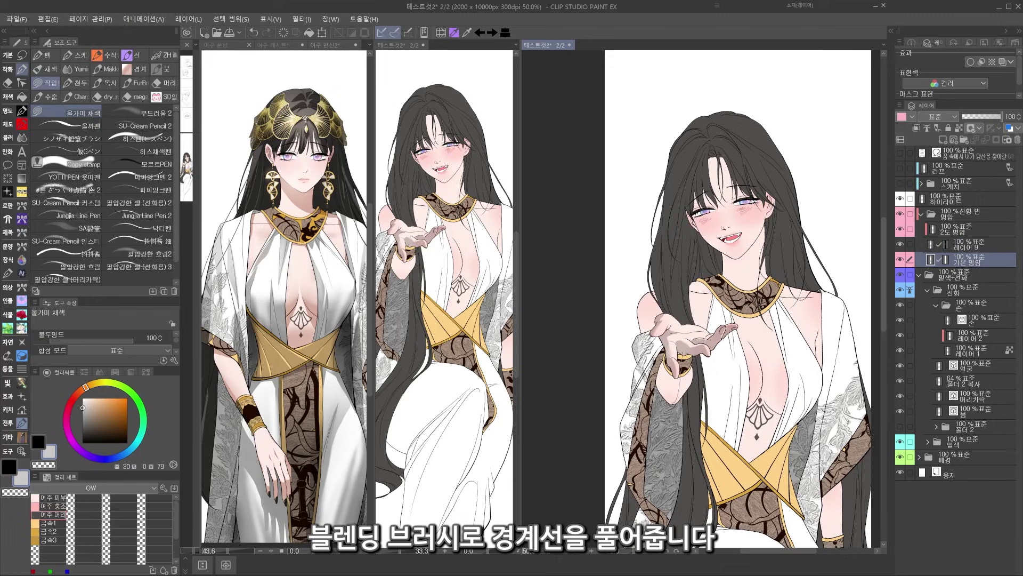
left_click_drag(681, 352, 677, 357)
left_click_drag(661, 304, 665, 319)
mouse_move(687, 373)
left_mouse_down()
mouse_move(691, 325)
mouse_move(690, 362)
left_mouse_up()
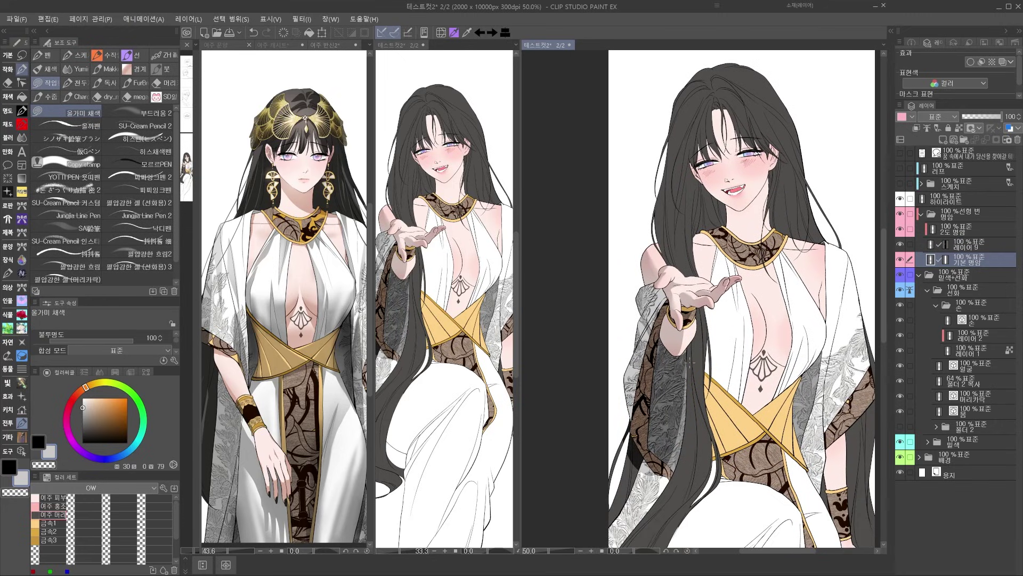
- Lasso-fill shadows along the long hair strands hanging beside the raised arm
left_click_drag(691, 399, 640, 527)
key("ctrl+minus")
left_click_drag(687, 315, 653, 429)
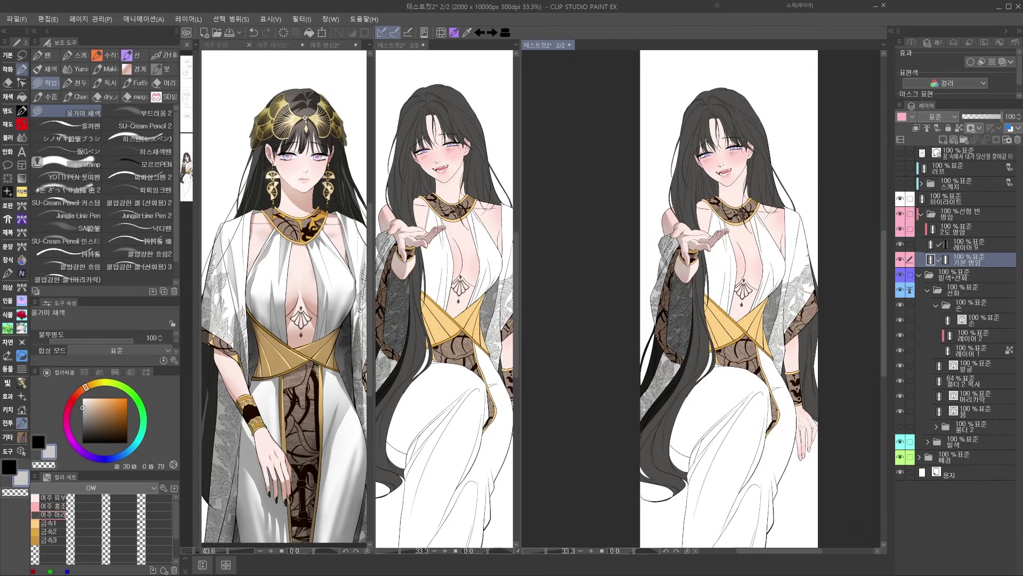
left_click_drag(692, 341, 679, 400)
- Load the area of the 인물 base colour folder as a selection
left_click(927, 290)
left_click(927, 305)
left_click(947, 320, "ctrl")
left_click(928, 290)
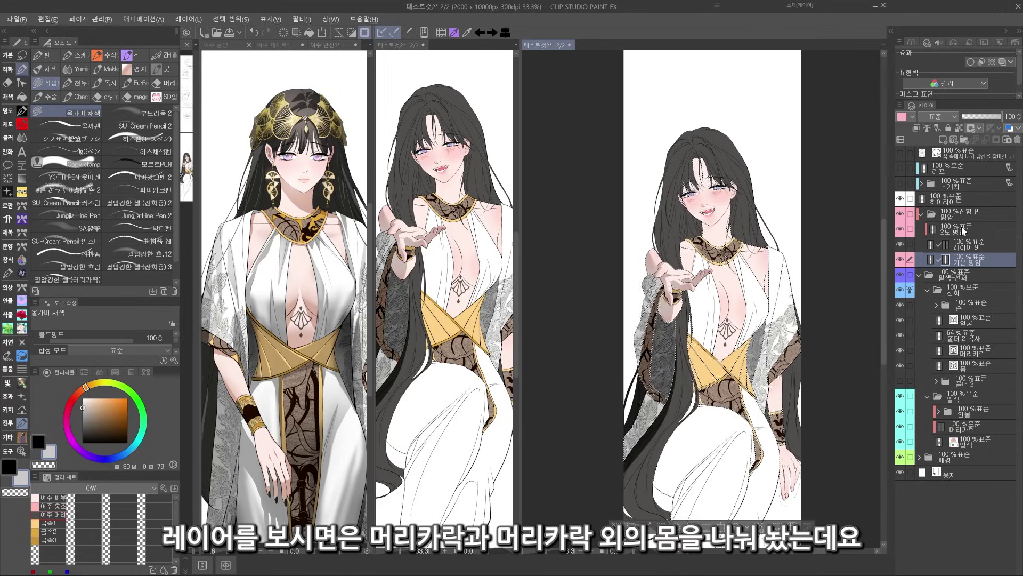
- Hide 레이어 9, rework the basic shading layer's mask, duplicate the layer and invert the mask of one copy
left_click(964, 244)
key("ctrl+d")
left_click(900, 246)
left_click(946, 259)
key("Delete")
left_click_drag(946, 245, 946, 259)
key("ctrl+c")
key("ctrl+v")
key("ctrl+i")
- Name the two shading layers 몸 and 머리카락, and merge 레이어 9 into 몸
double_click(967, 276)
type("ㅁ")
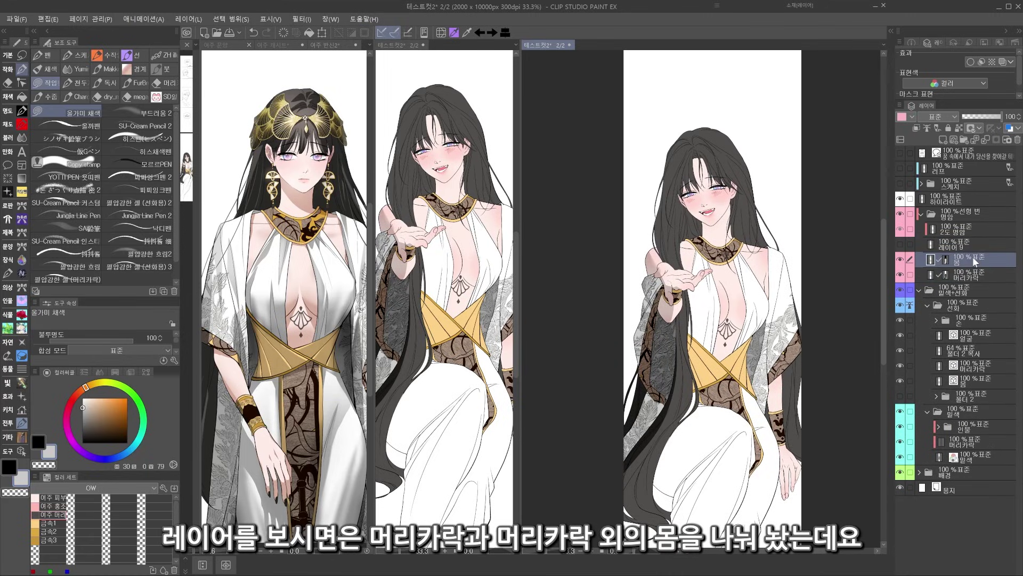
left_click(959, 244)
key("ctrl+e")
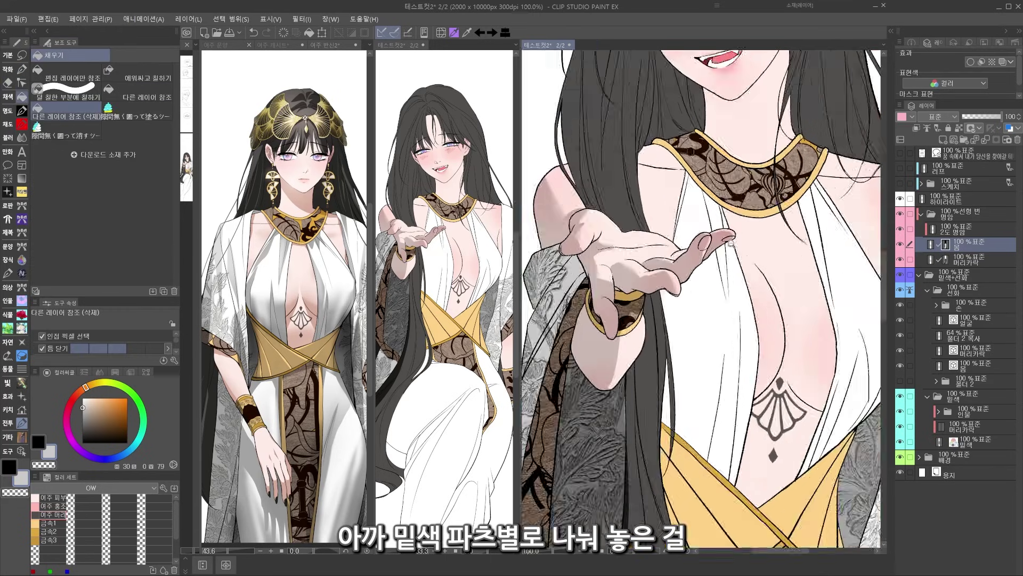
- Touch up the area around the outstretched fingertips on the 몸 shading layer and save the file
left_click(731, 243, "alt")
key("ctrl+s")
mouse_move(730, 286)
left_mouse_down()
mouse_move(689, 312)
mouse_move(694, 333)
left_mouse_up()
key("p")
left_click(930, 244)
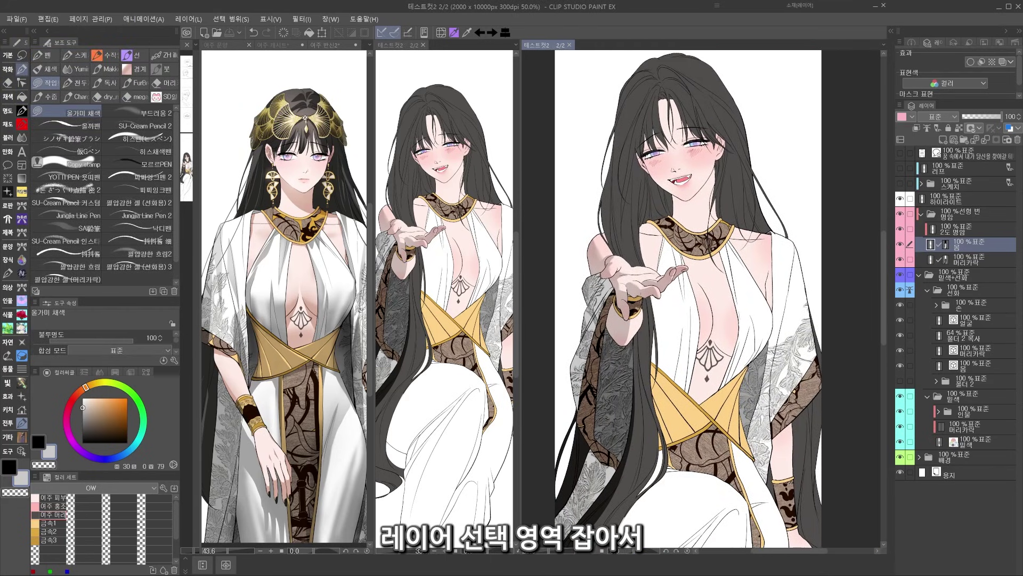
- Shade the skirt below the belt on 몸 and fill hair shadows on the 머리카락 shading layer
scroll(697, 299, "down", 1)
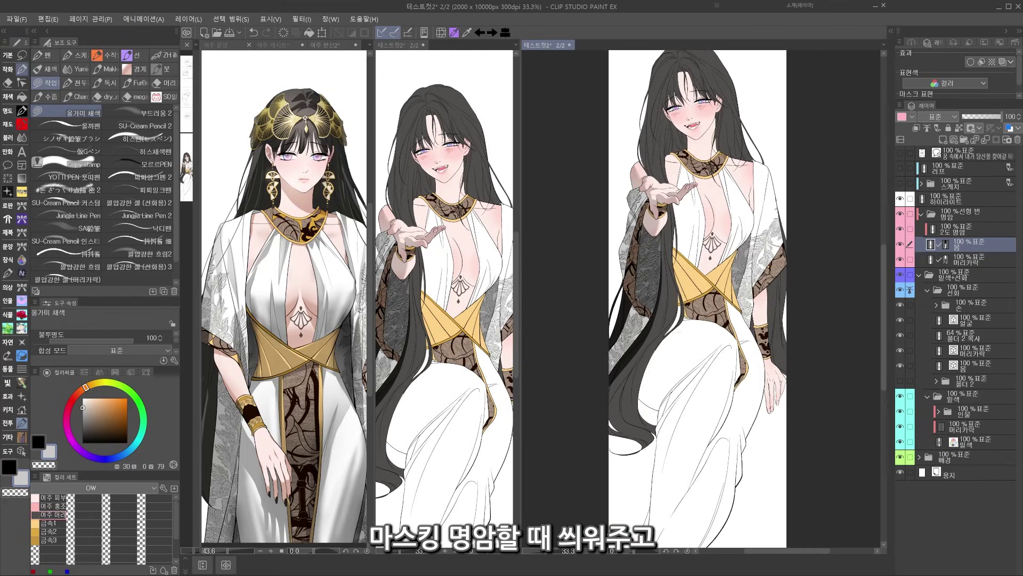
left_click_drag(672, 344, 659, 340)
key("alt+[")
key("g")
scroll(664, 298, "down", 1)
left_click(677, 359)
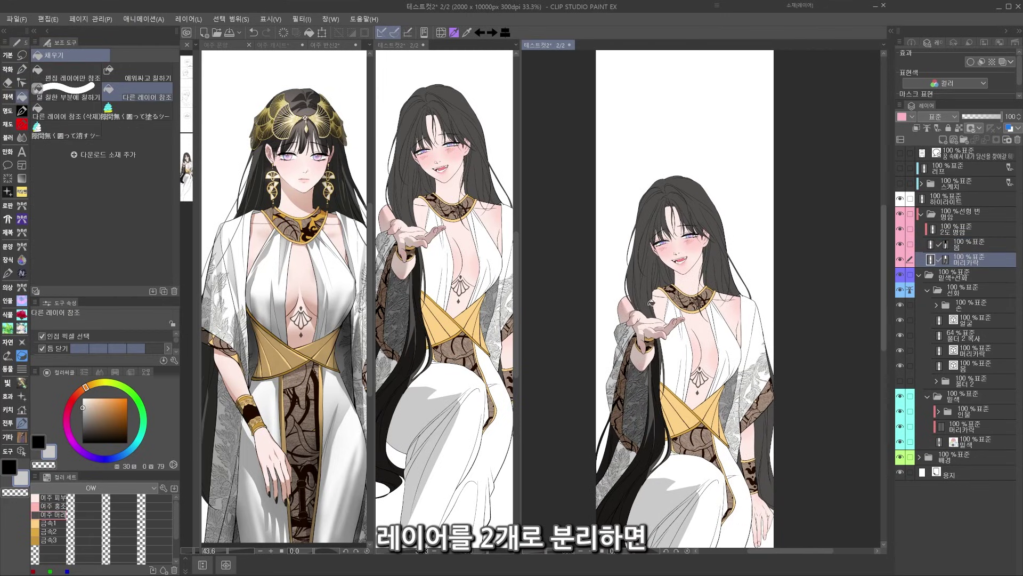
left_click(660, 274)
key("p")
key("g")
left_click(718, 262)
key("ctrl+z")
- Lasso-fill shadows over the skirt's lap and legs on the 몸 shading layer, and clean up and blend their edges
scroll(692, 219, "up", 1)
key("alt+]")
key("j")
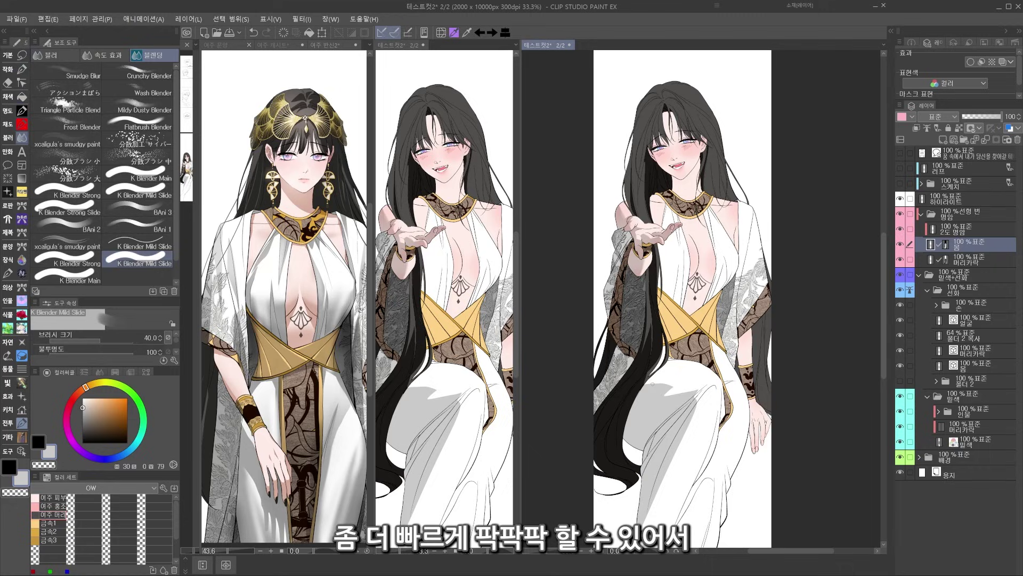
key("p")
mouse_move(680, 391)
left_mouse_down()
mouse_move(655, 519)
mouse_move(686, 239)
left_mouse_up()
left_click_drag(709, 229, 672, 376)
left_click_drag(628, 442, 612, 528)
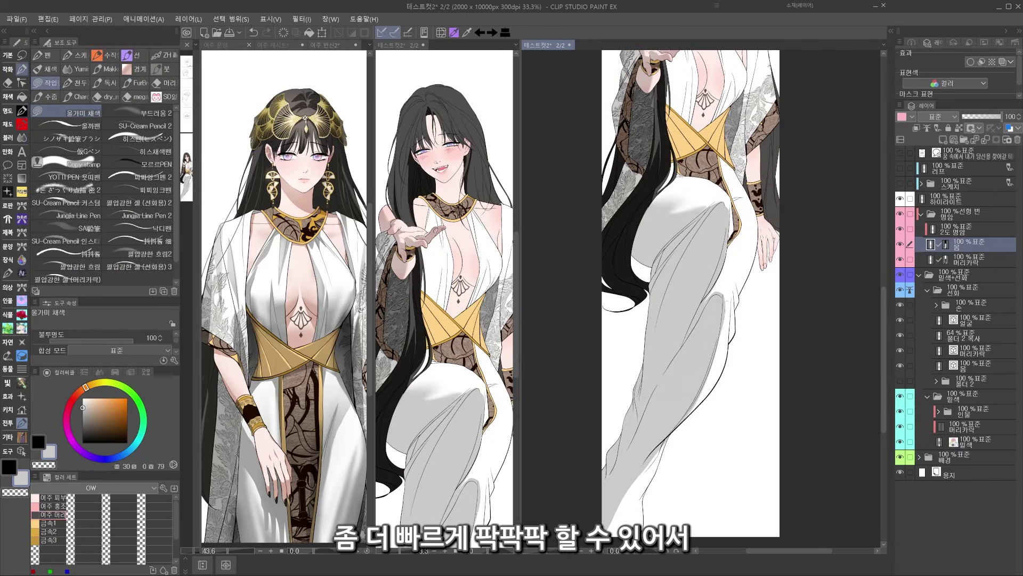
left_click_drag(725, 298, 666, 458)
key("e")
key("j")
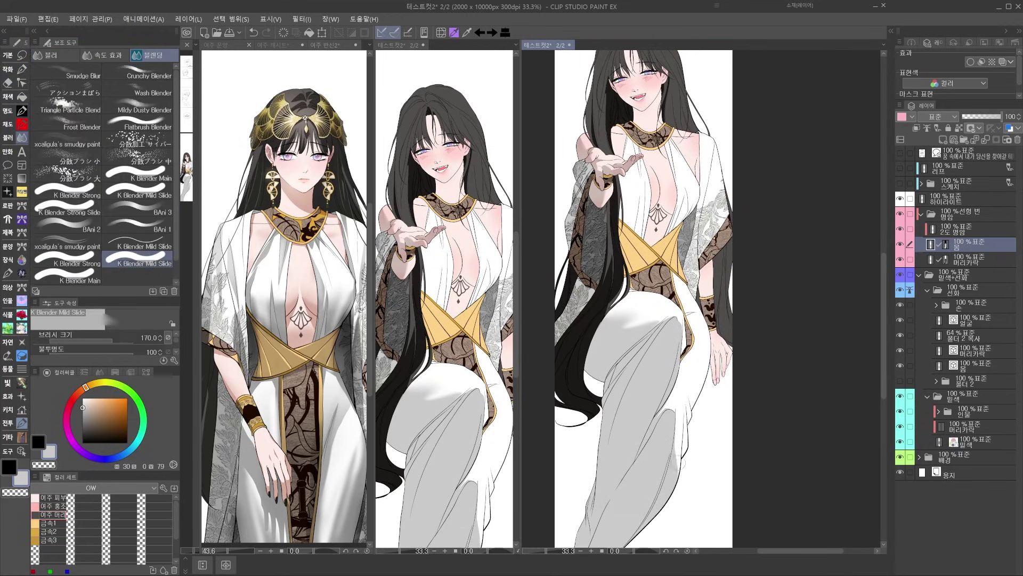
- Add further lasso-filled fold shadows to the skirt around the knees and blend them
key("p")
left_click_drag(680, 402, 687, 456)
key("j")
key("p")
left_click_drag(682, 373, 681, 402)
left_click_drag(678, 351, 681, 394)
- Choose the 부드러움 2 brush at size 600 for the overlay-mode 레이어 9
scroll(643, 298, "up", 1)
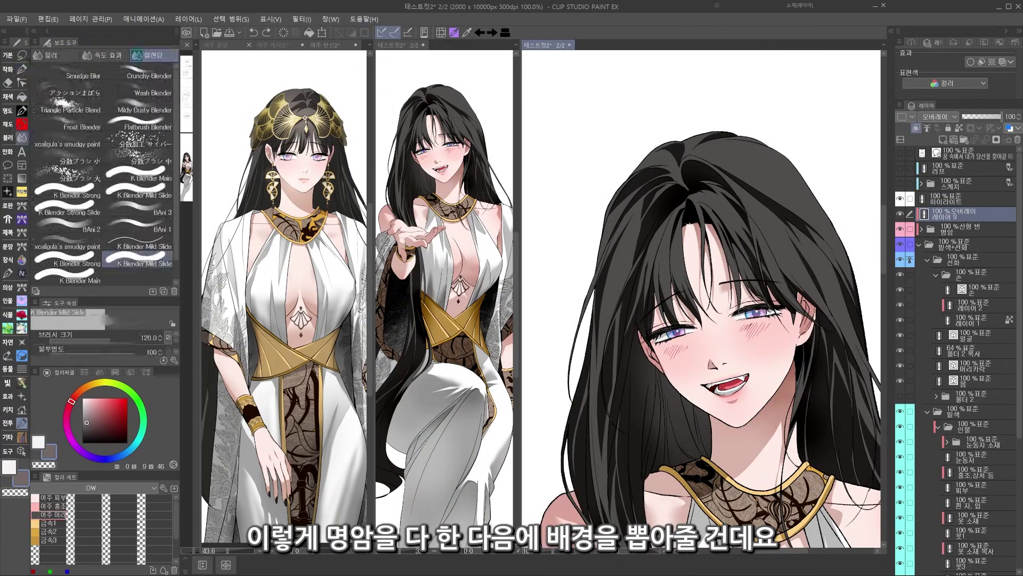
key("p")
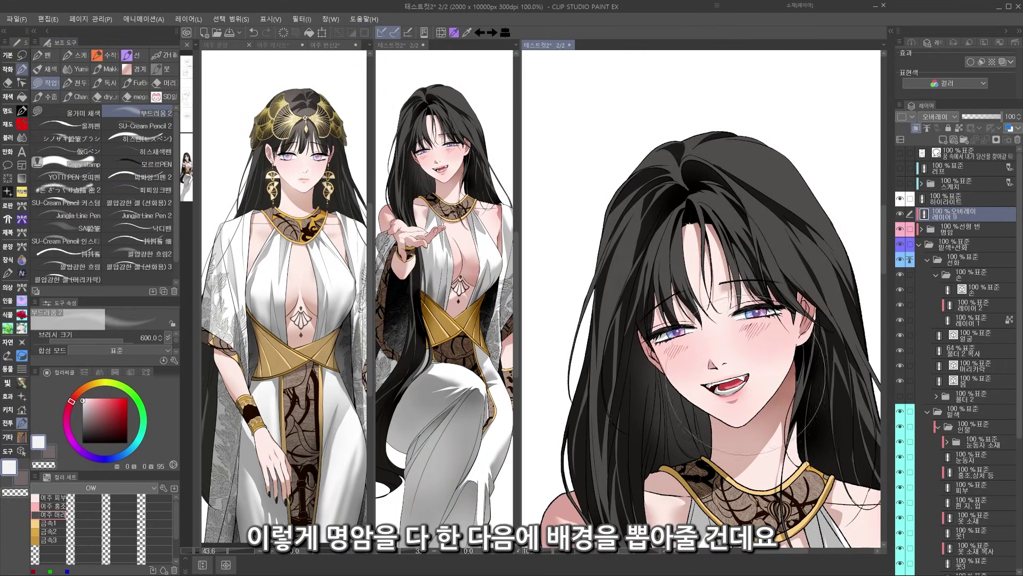
scroll(759, 173, "down", 4)
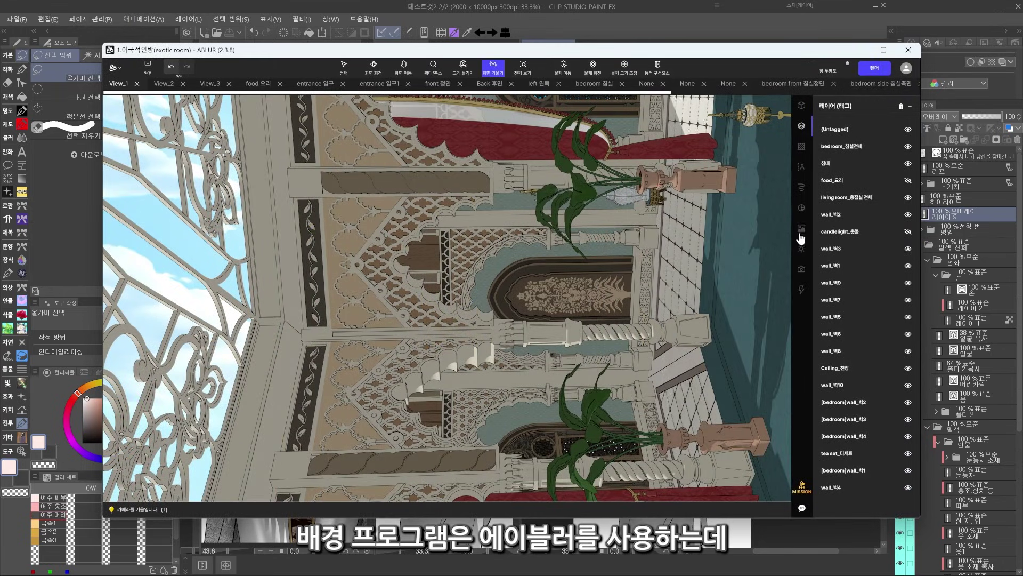
- In ABLER, delete the unneeded potted plant and its pedestal beside the vase in the exotic room model
left_click(802, 230)
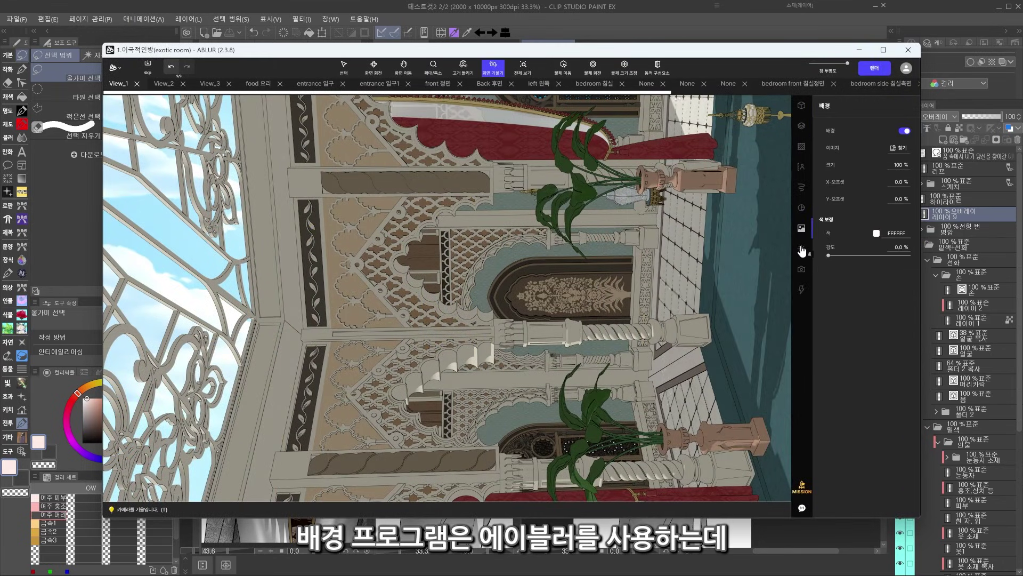
left_click(654, 185)
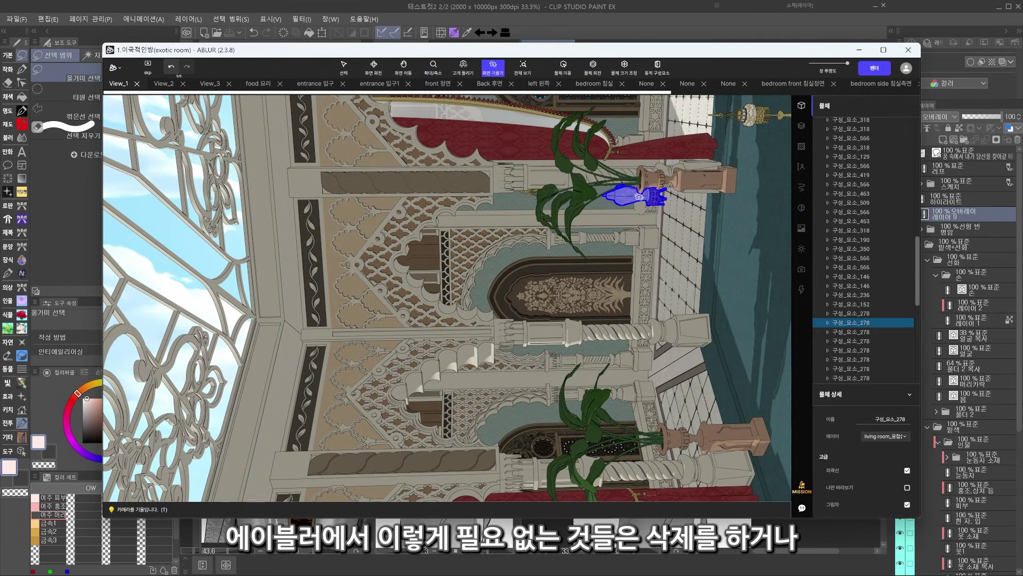
left_click(672, 442)
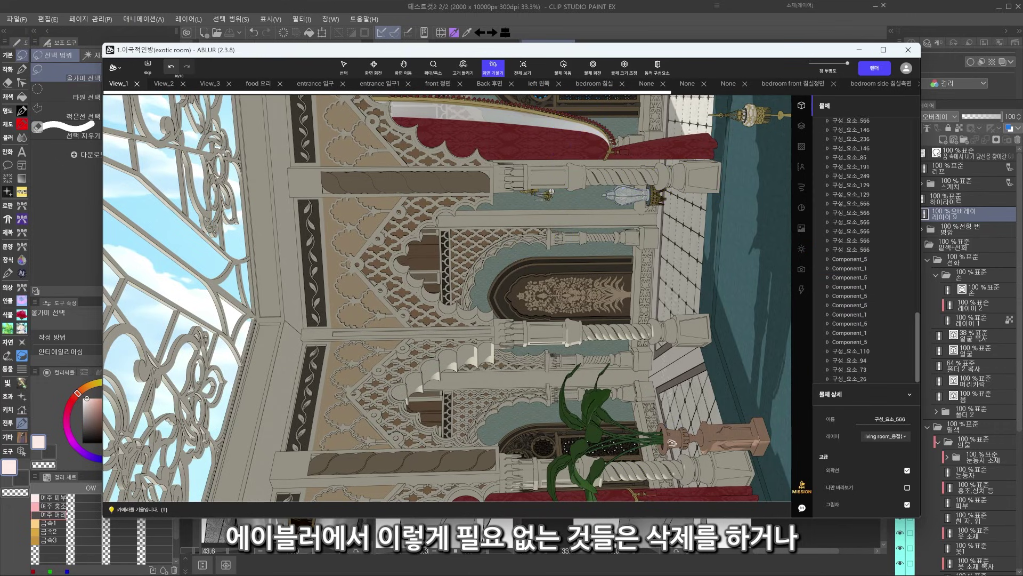
- Move the vase along the wall to the front of the arched door and adjust the camera framing
left_click(647, 203)
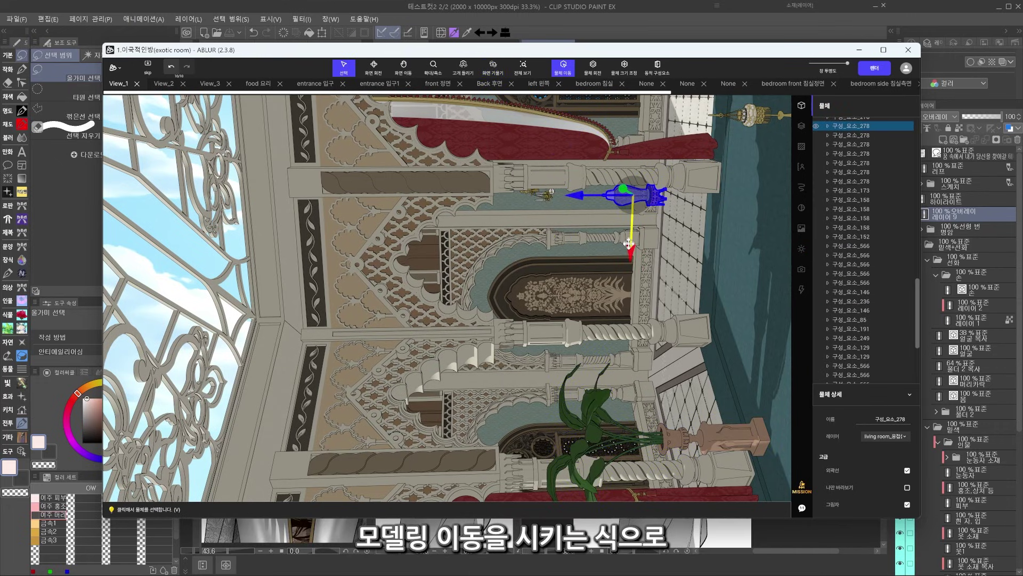
left_click_drag(629, 244, 618, 303)
left_click(724, 296)
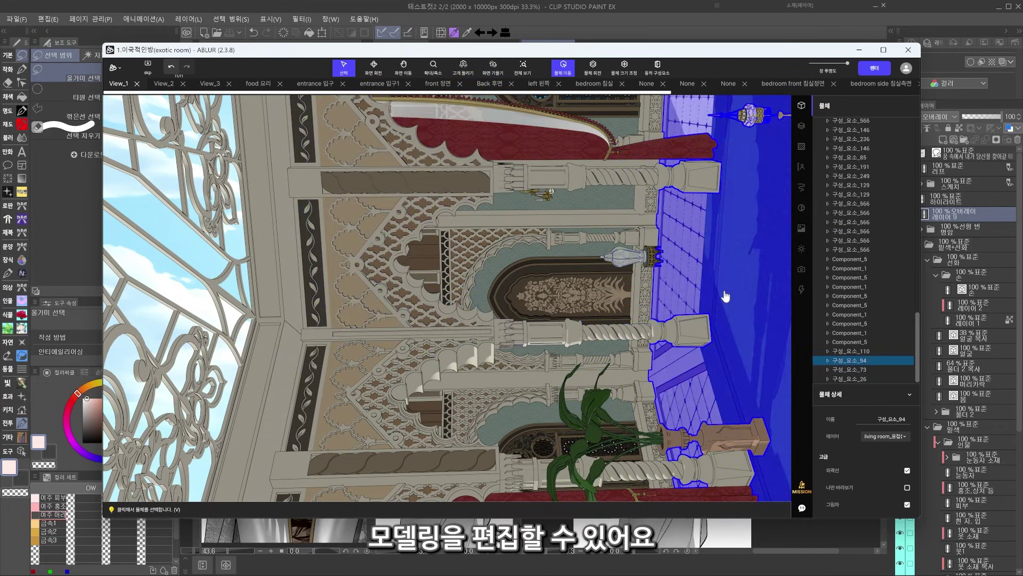
left_click_drag(680, 288, 660, 272)
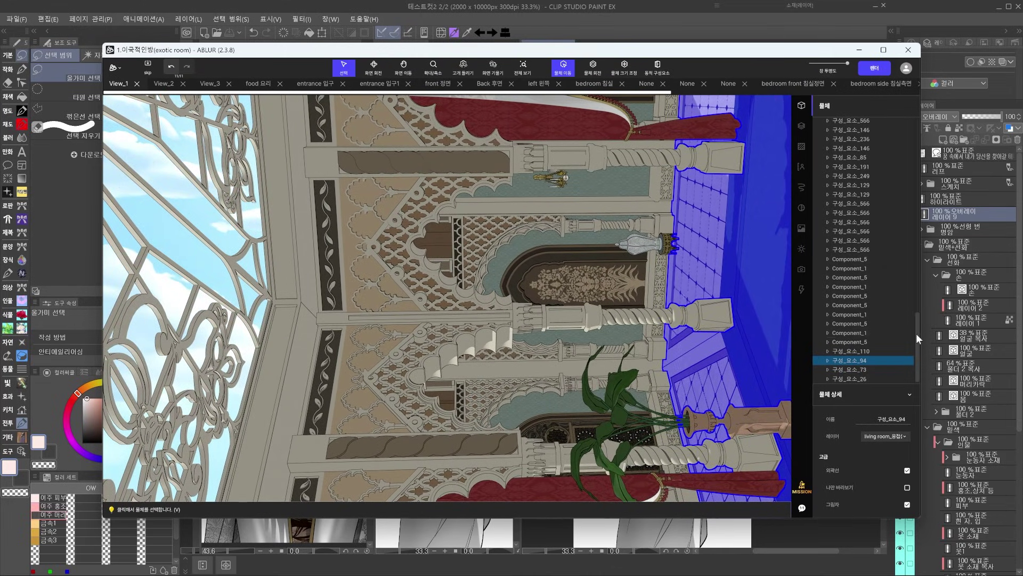
- Set the room's shadow colour to a cool blue, 081A5B
left_click(802, 209)
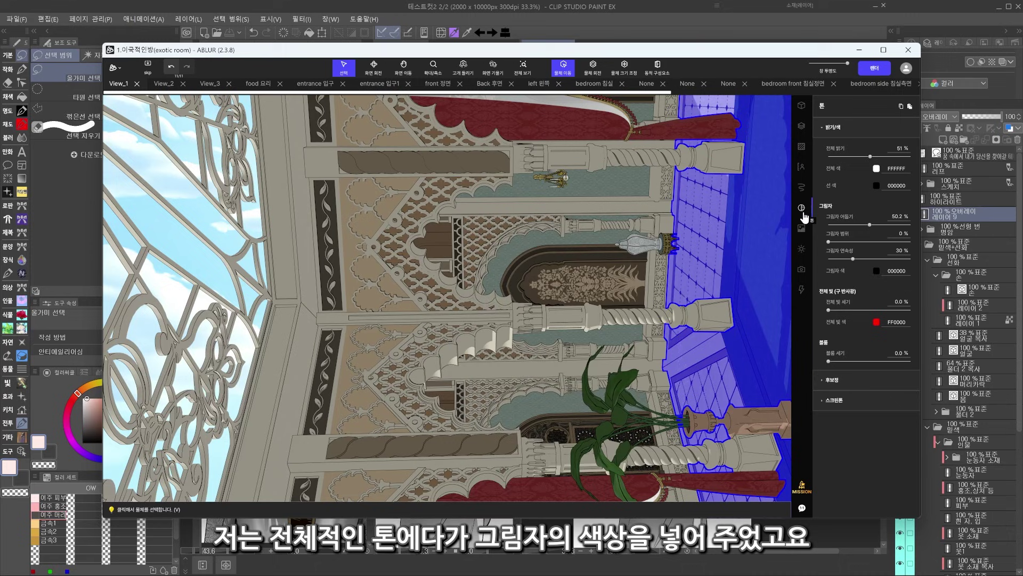
left_click(876, 271)
left_click(794, 313)
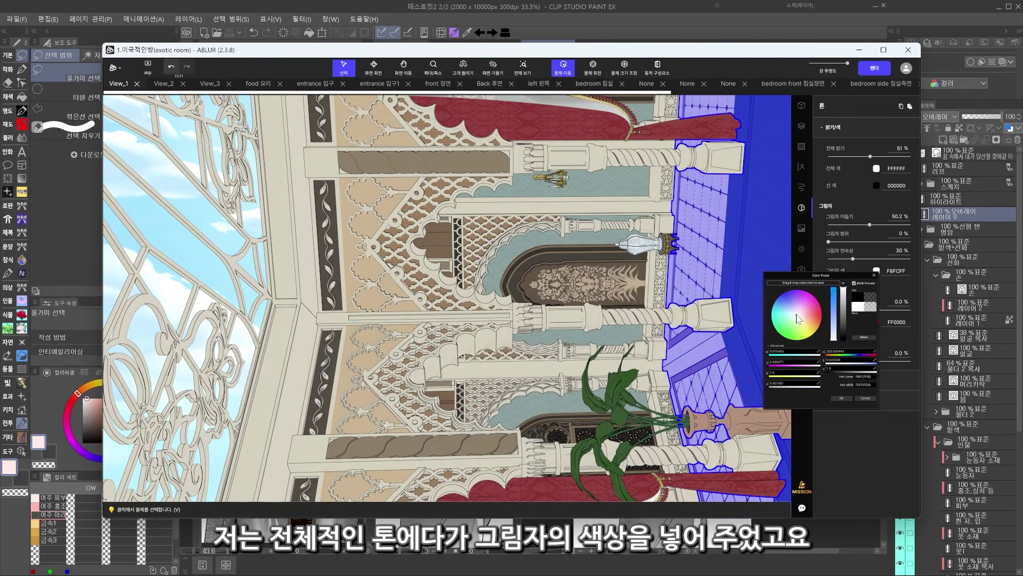
left_click_drag(796, 315, 788, 313)
left_click(842, 309)
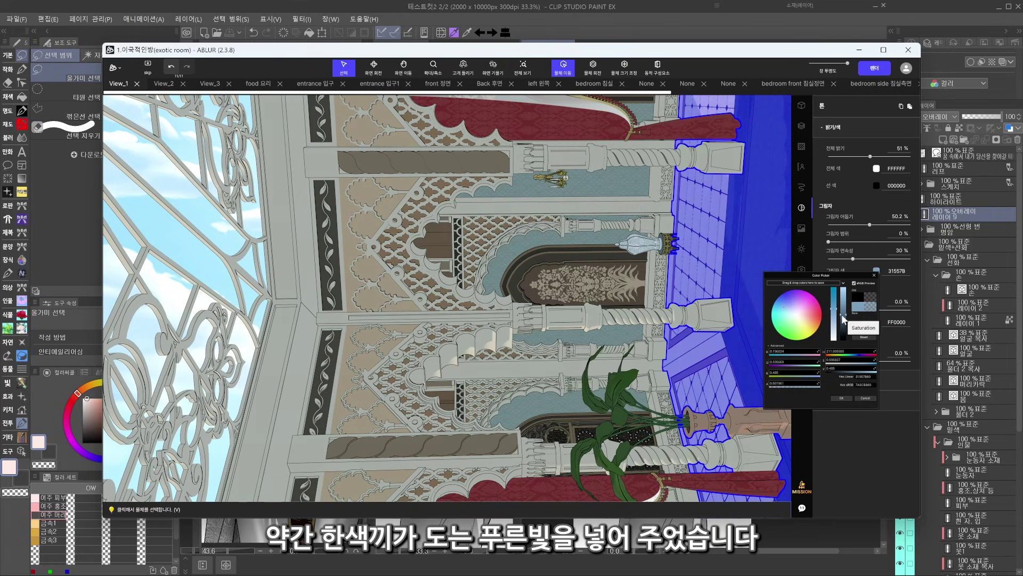
left_click(842, 320)
left_click(781, 297)
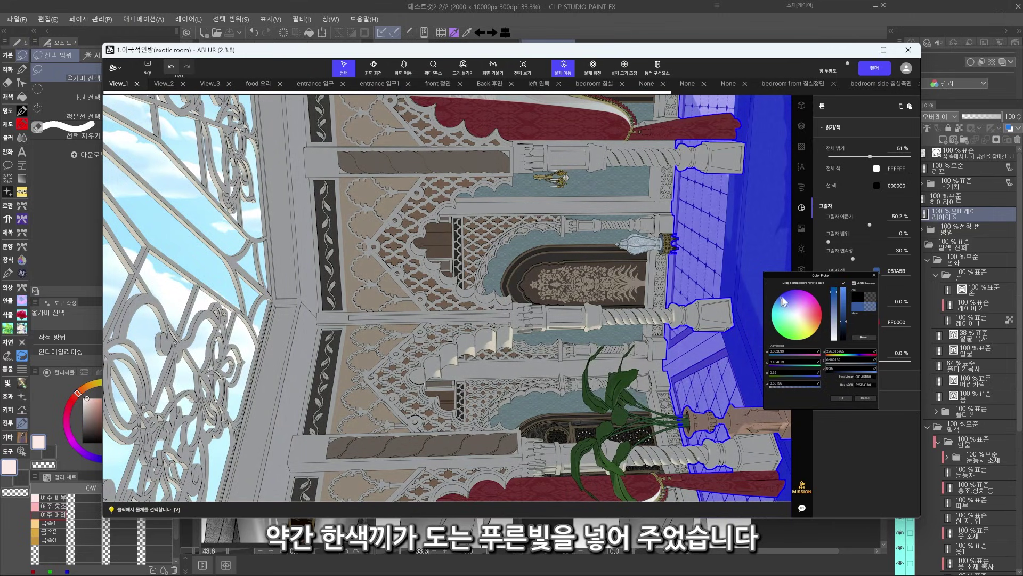
left_click(712, 281)
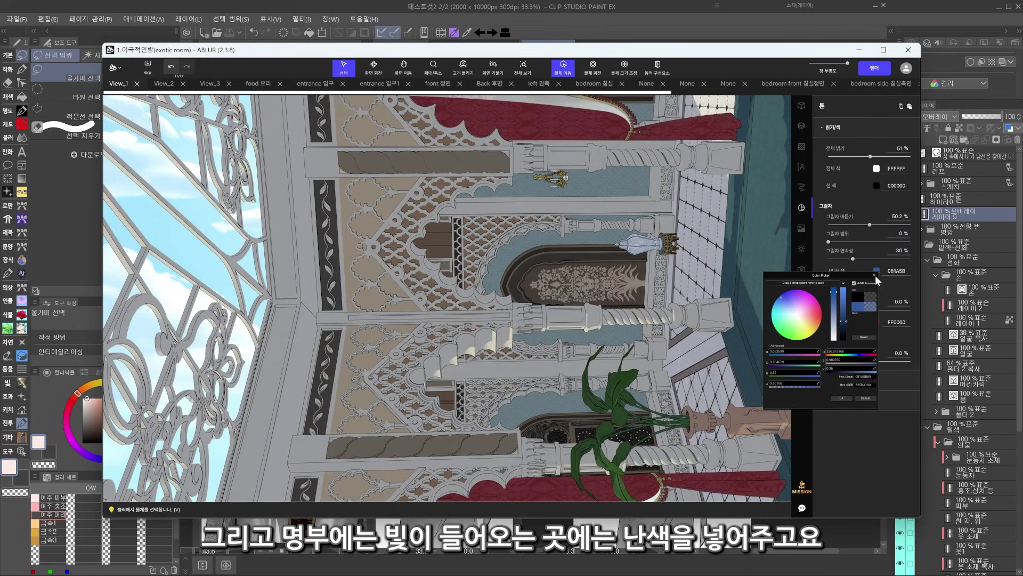
left_click(874, 275)
- Set the overall light colour to the pinkish red FF224A with an intensity of 6.5%
left_click(876, 322)
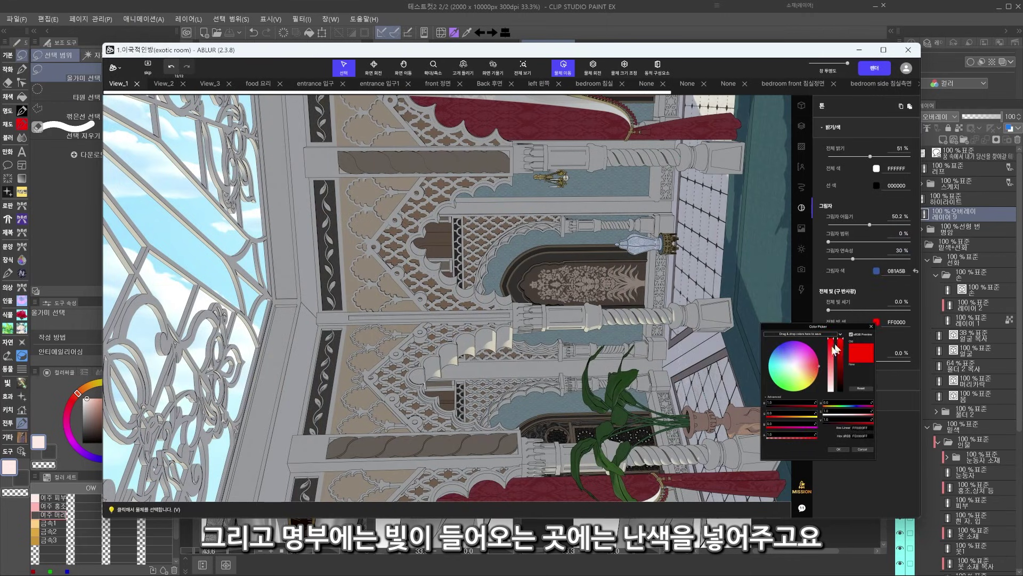
left_click_drag(815, 368, 814, 362)
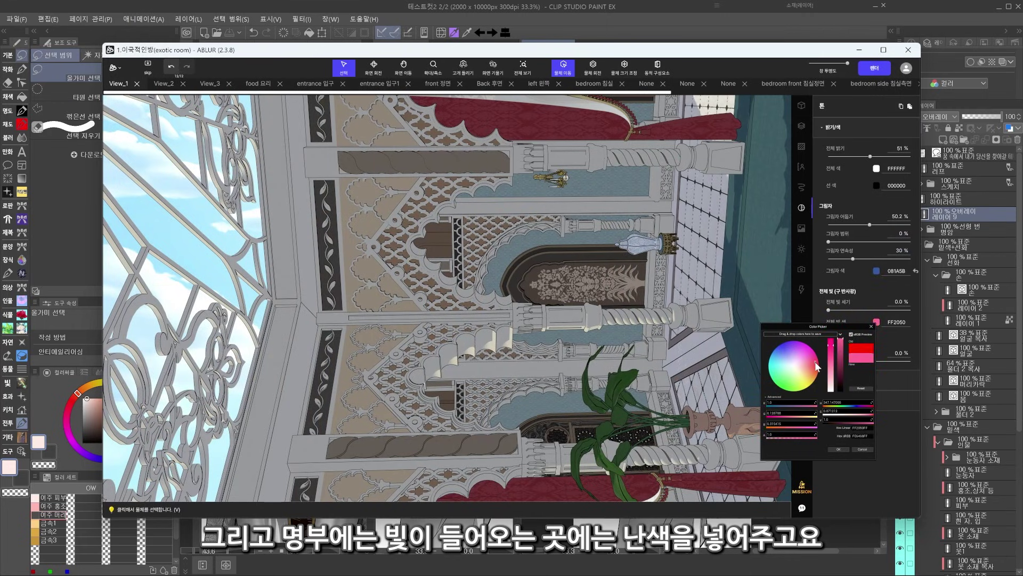
left_click_drag(829, 310, 838, 311)
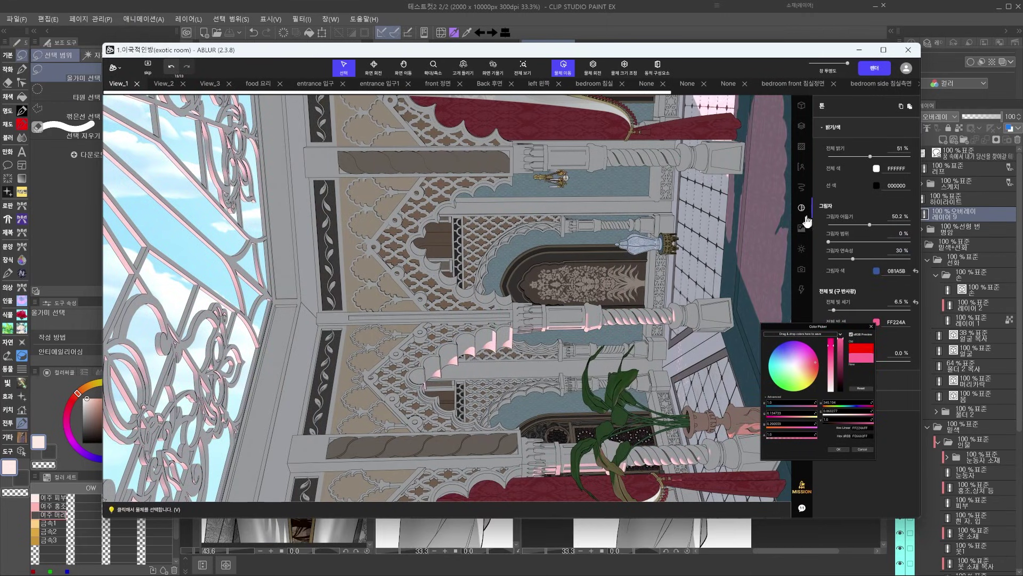
- Set the sun's altitude to 39.5°, its direction to 260.2° and its intensity to 8.2%
left_click(801, 249)
left_click(871, 326)
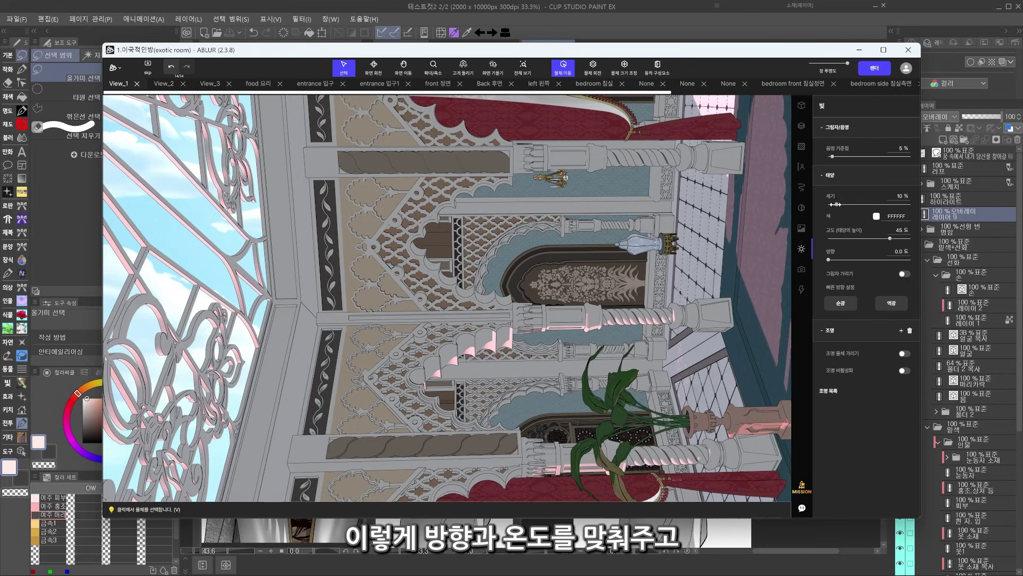
left_click_drag(890, 238, 900, 239)
left_click_drag(828, 260, 886, 239)
left_click_drag(837, 203, 835, 204)
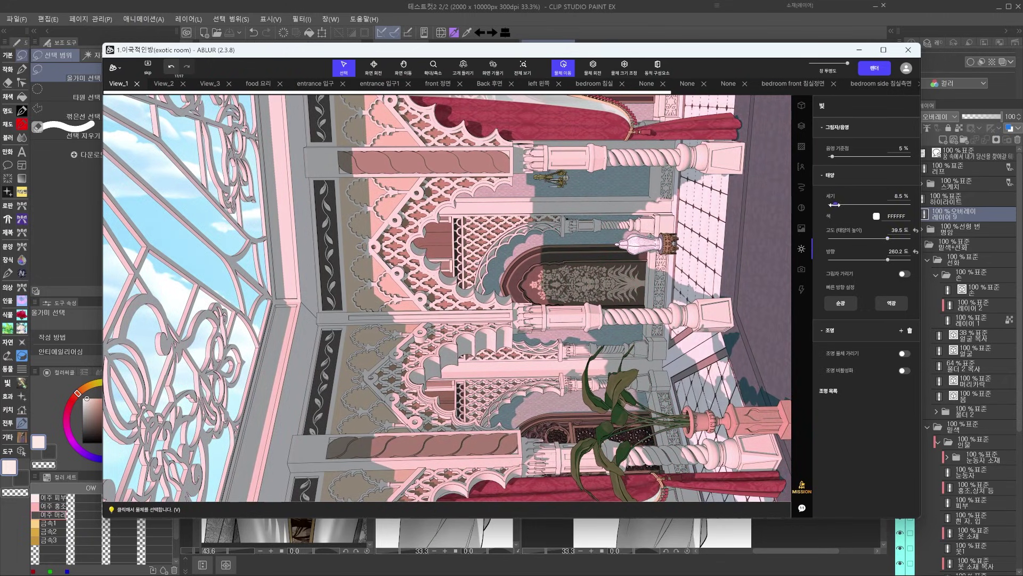
- Add a point light to the scene and move it to the golden wall lamp beside the column
left_click(901, 330)
left_click(479, 303)
left_click(896, 404)
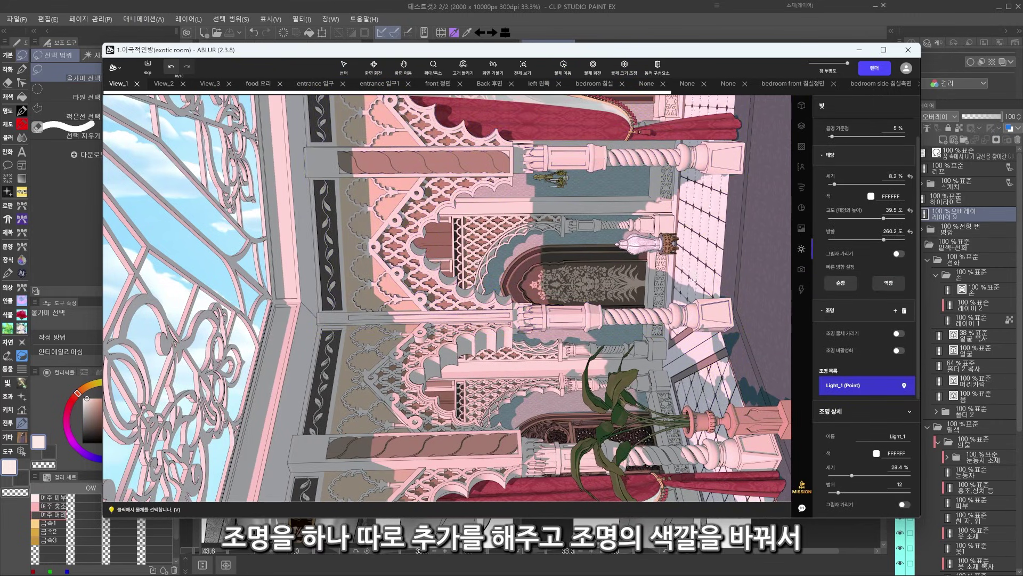
left_click(583, 277)
left_click_drag(528, 279, 458, 280)
left_click_drag(512, 326, 512, 221)
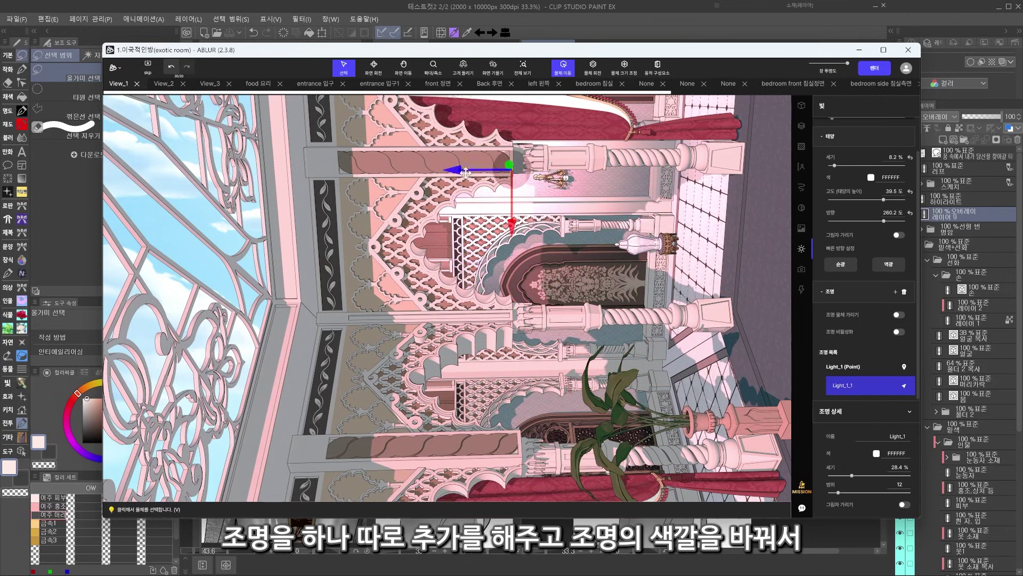
left_click_drag(466, 173, 553, 209)
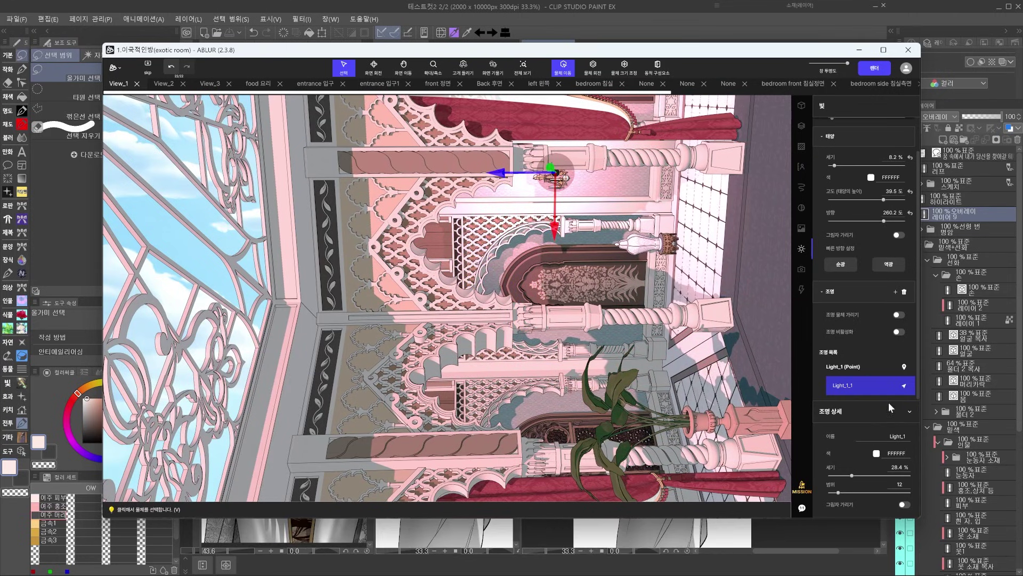
- Set the point light's colour to orange FF4D24, its intensity to 24% and its range to 39.9
left_click(876, 453)
left_click(818, 430)
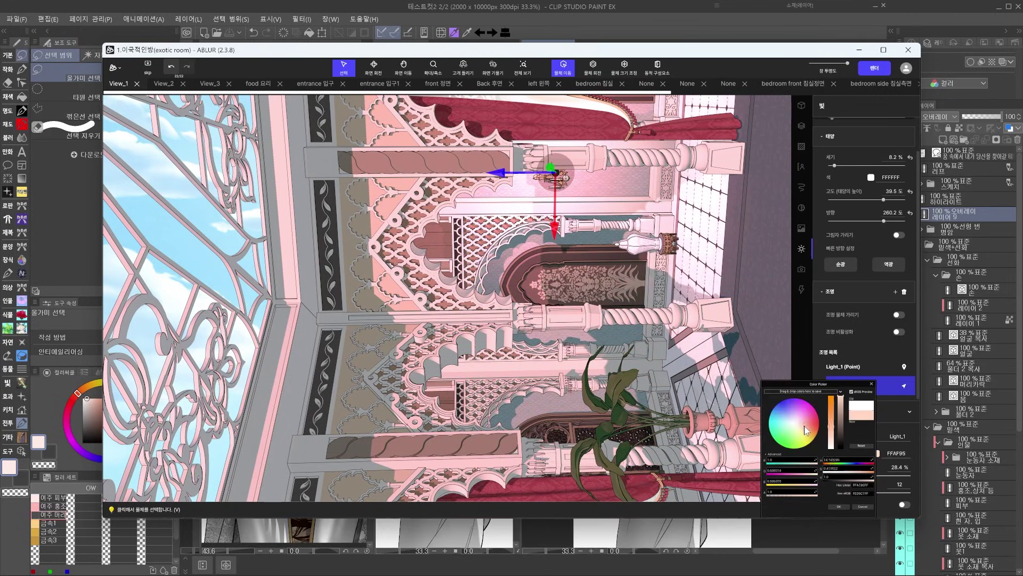
left_click(903, 394)
left_click_drag(852, 475, 860, 492)
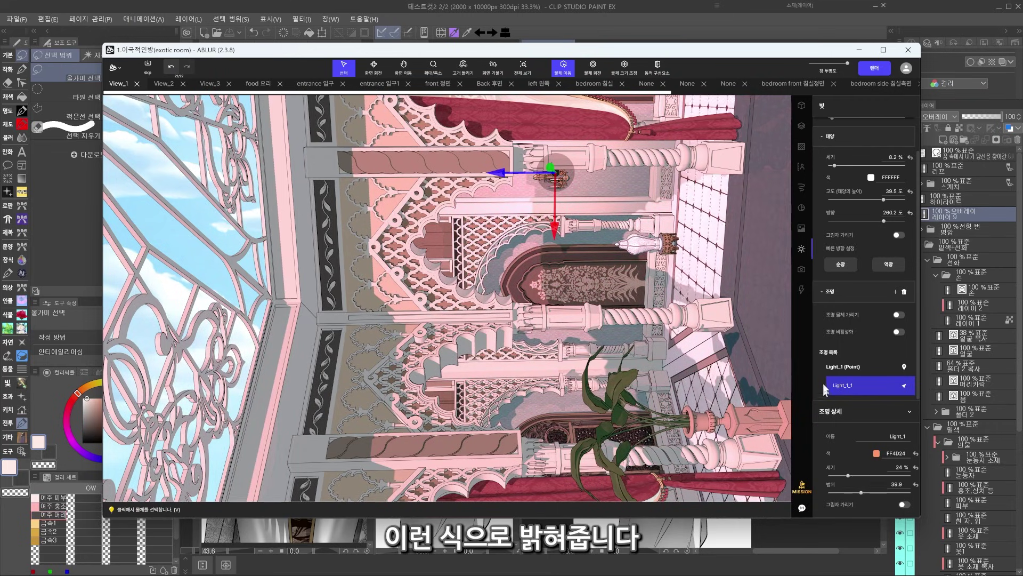
- Change the overall light colour to the warmer coral FF5D5B
left_click(801, 207)
left_click(877, 322)
left_click(815, 372)
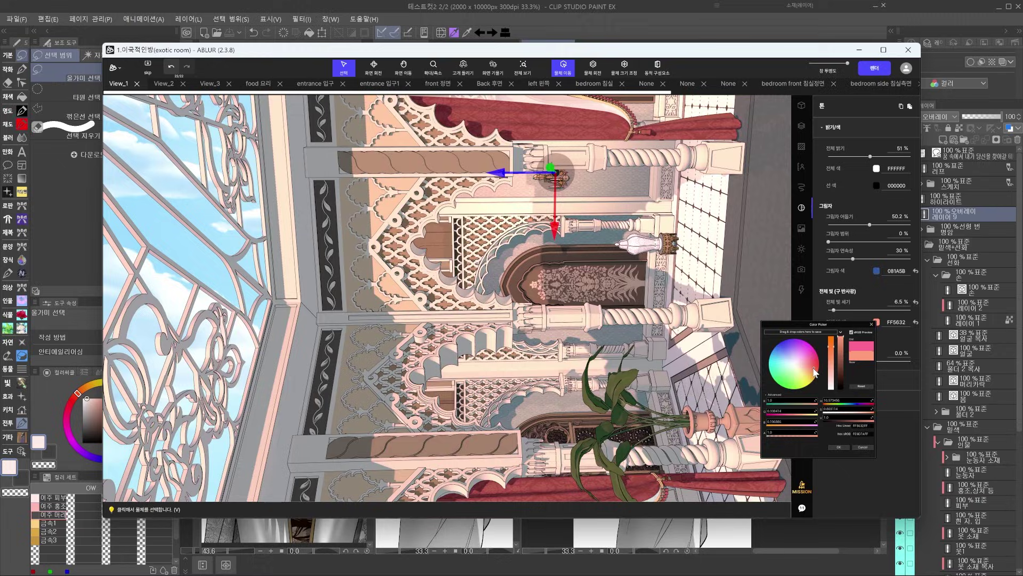
- Set up the View_1 render with line and shadow images, and save the PSD layer settings with the shadow layer as 곱하기
left_click(874, 69)
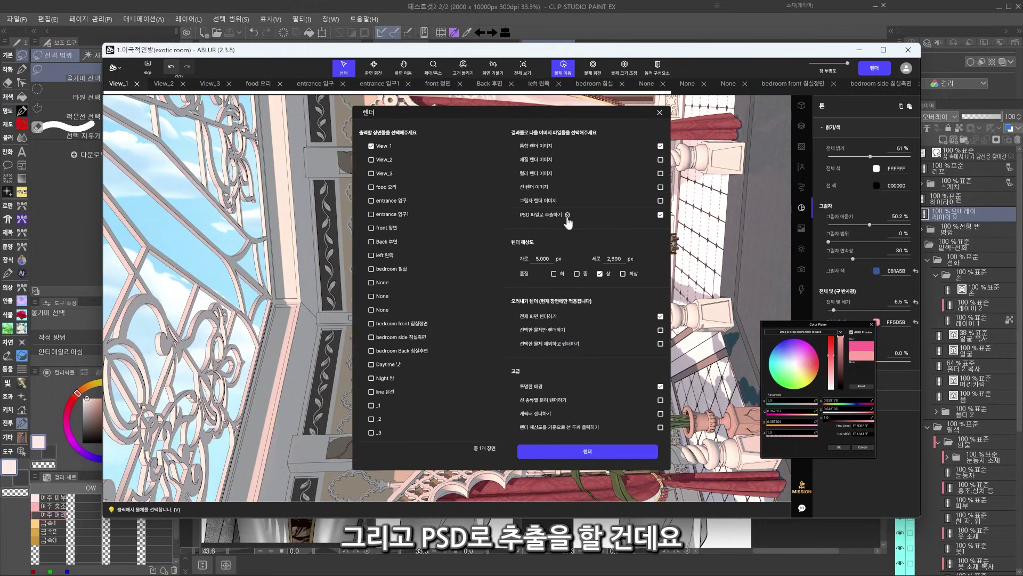
left_click(539, 223)
left_click(528, 238)
left_click(528, 239)
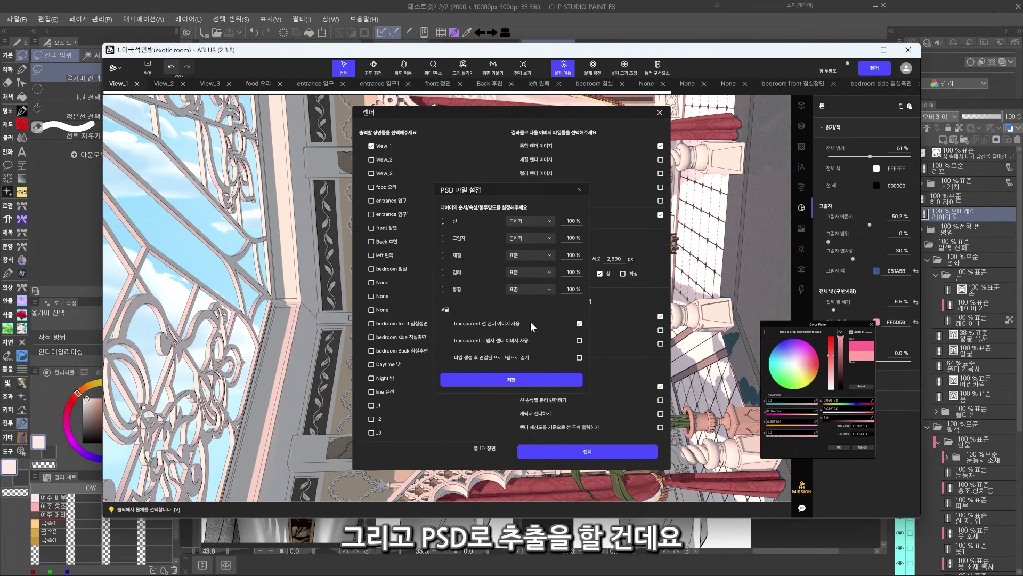
left_click(533, 379)
left_click(660, 201)
left_click(660, 186)
left_click(567, 214)
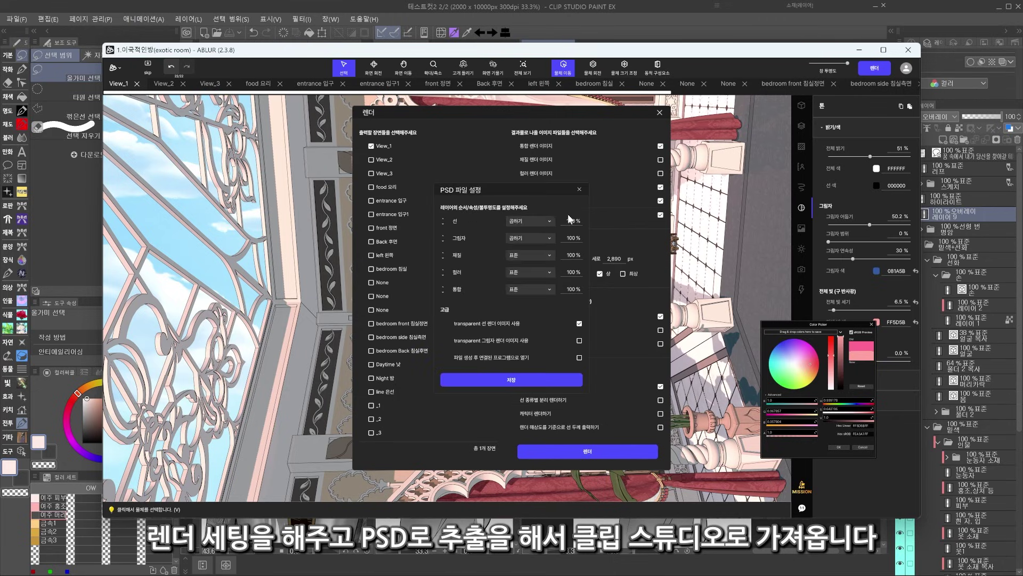
left_click(540, 379)
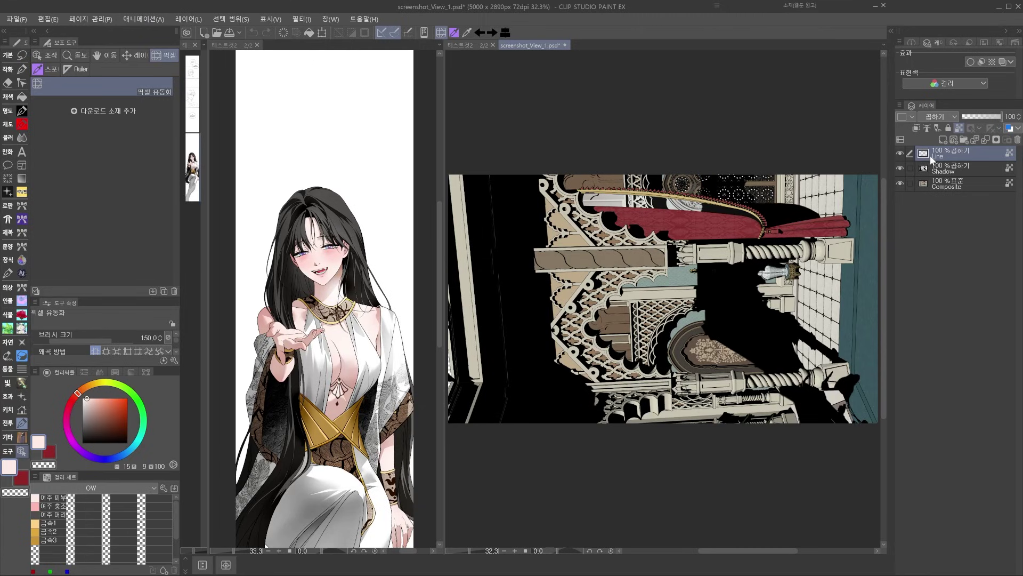
- In Clip Studio Paint, hide and show the Shadow and Composite layers of screenshot_View_1.psd to inspect the rendered layers
left_click(900, 165)
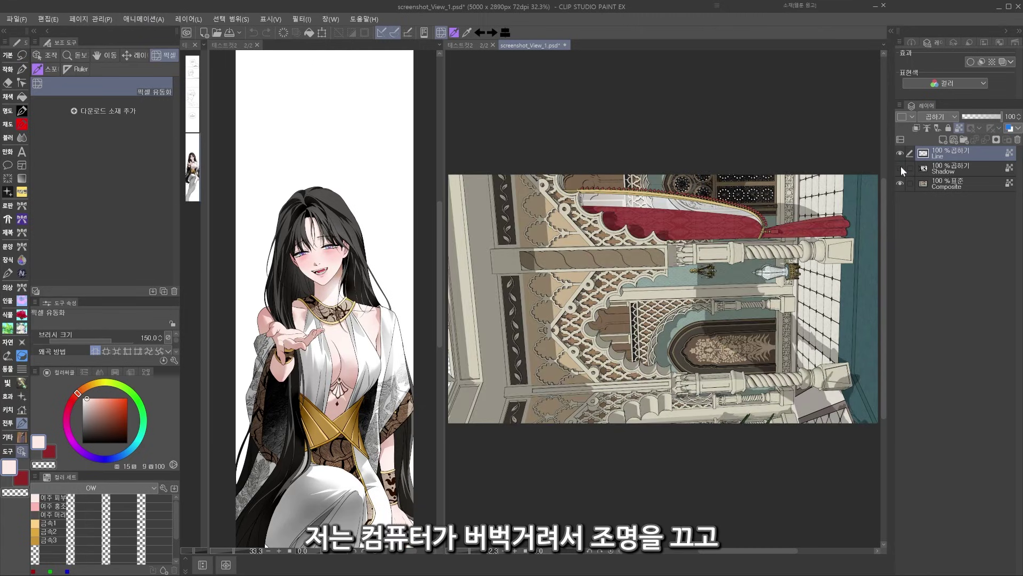
left_click(900, 166)
left_click(900, 182)
left_click(900, 170)
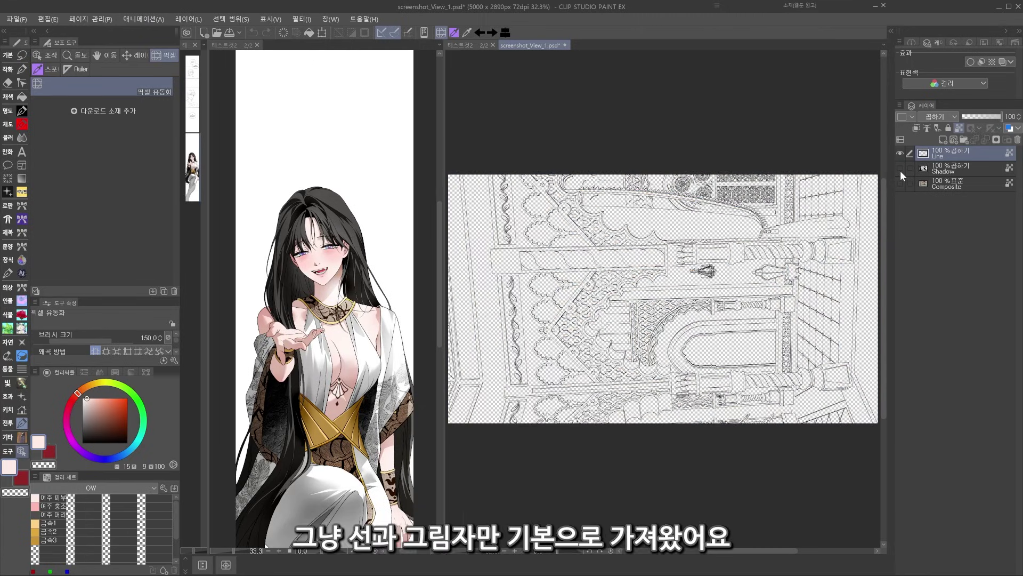
left_click(900, 169)
left_click(901, 183)
- Copy the Line, Shadow and Composite layers into 테스트컷2 above the 배경 folder and group them in a new folder
left_click(942, 184, "shift")
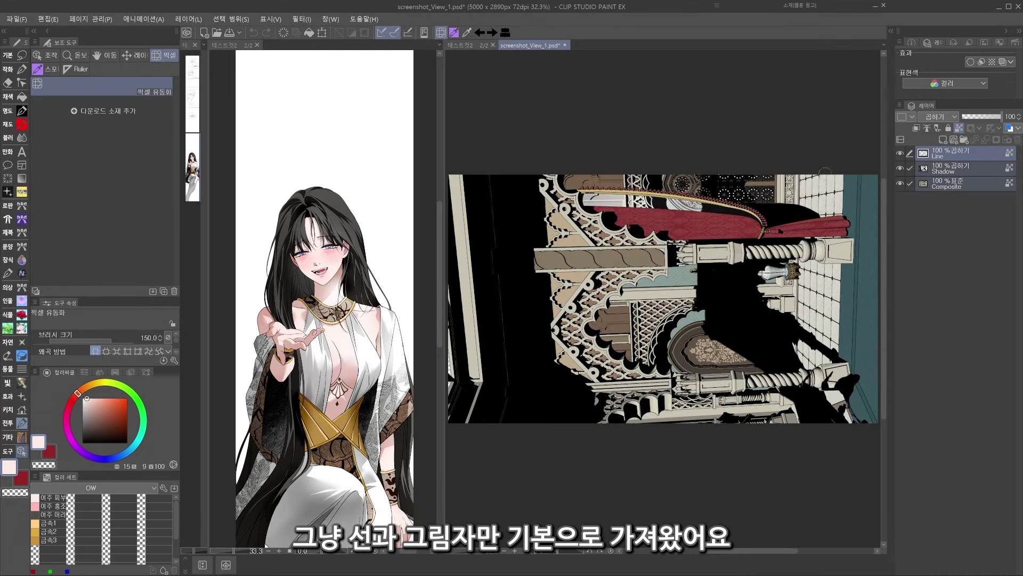
left_click(465, 44)
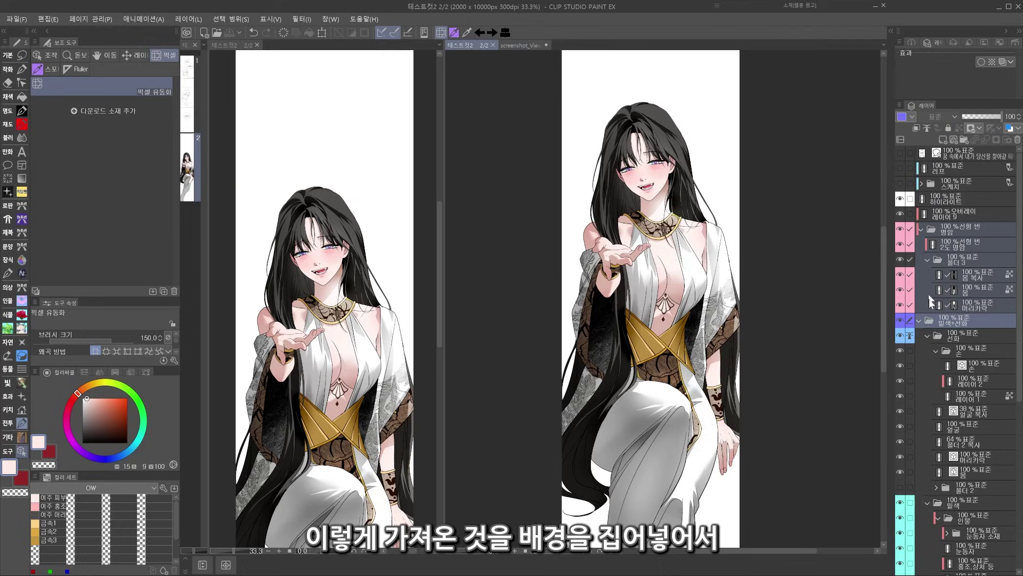
left_click(918, 319)
left_click(919, 229)
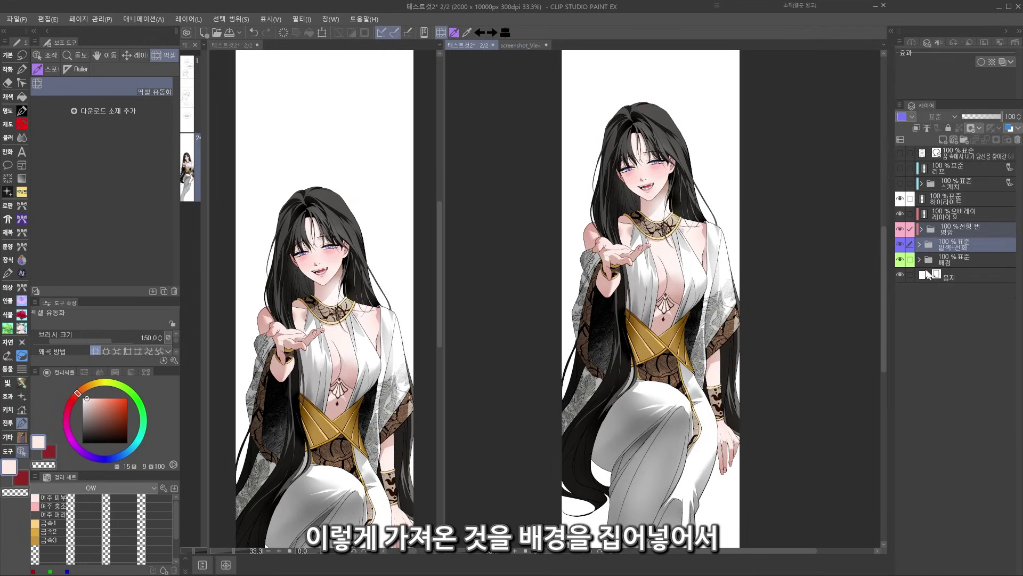
left_click(929, 265)
key("ctrl+v")
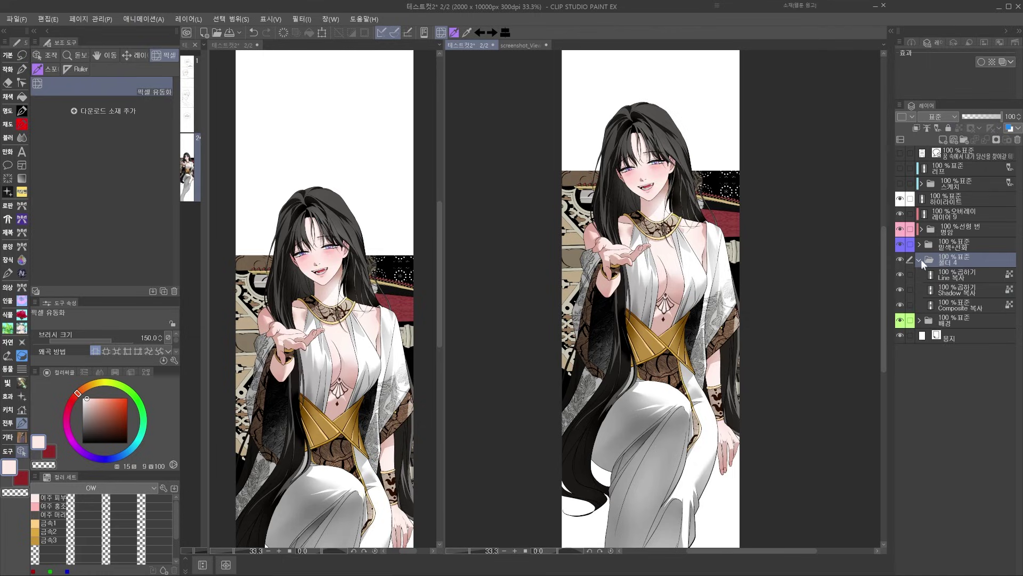
- Place the folder of room layers, 폴더 4, inside the 배경 folder
left_click(920, 259)
left_click_drag(934, 260, 937, 275)
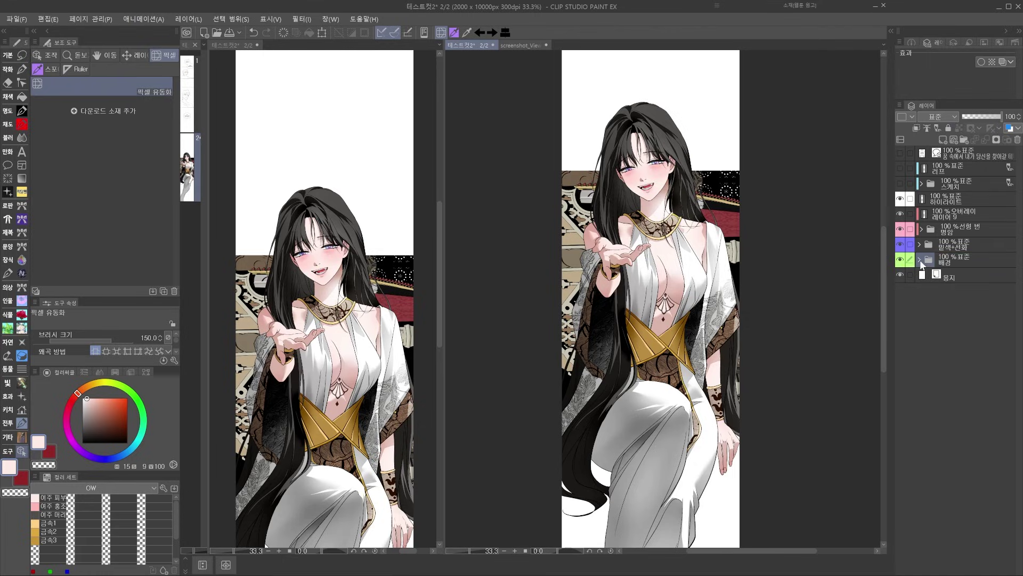
left_click(920, 260)
- Enlarge 폴더 4, mirror it horizontally and position it so the arched wall sits behind the character
key("ctrl+t")
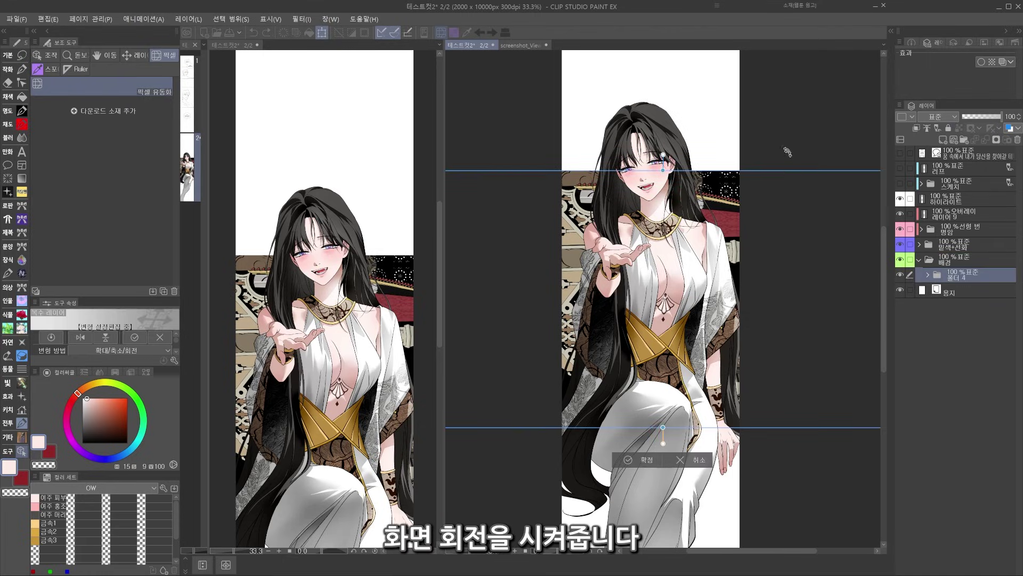
left_click_drag(799, 178, 770, 342)
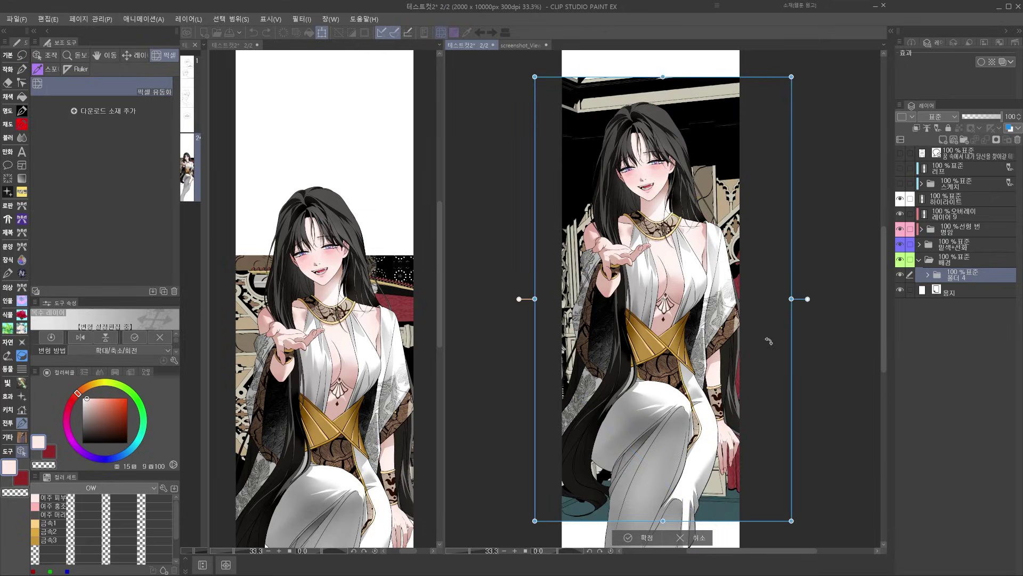
scroll(763, 329, "down", 2)
key("ctrl+t")
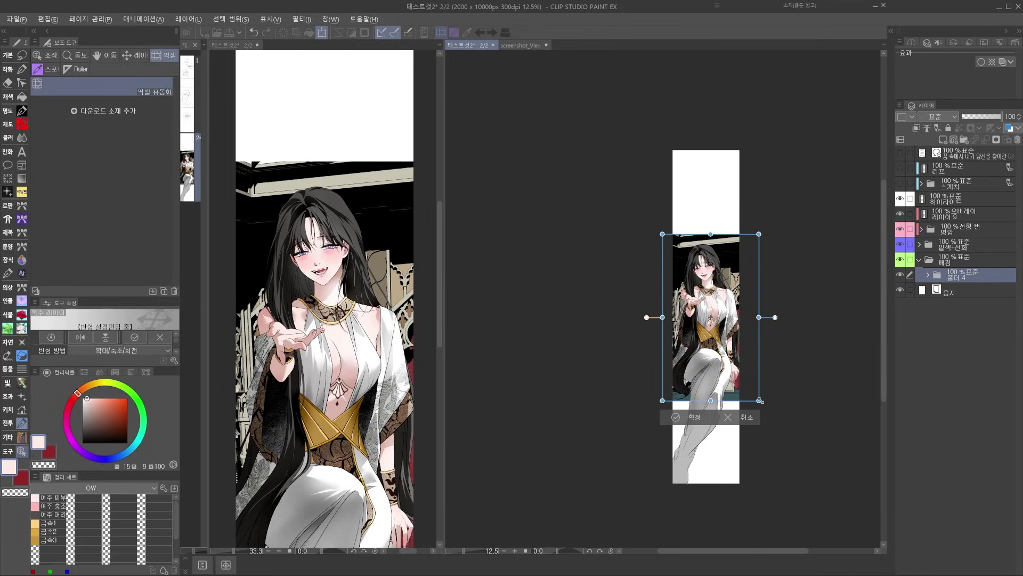
mouse_move(768, 388)
left_mouse_down()
mouse_move(796, 440)
mouse_move(782, 425)
mouse_move(784, 373)
mouse_move(793, 408)
mouse_move(778, 376)
left_mouse_up()
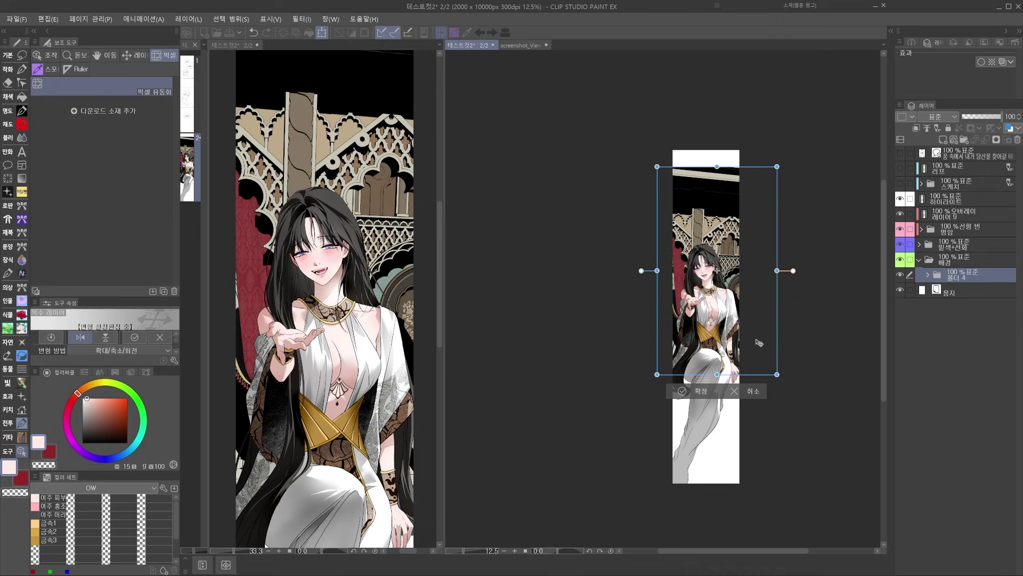
mouse_move(760, 343)
left_mouse_down()
mouse_move(738, 342)
mouse_move(750, 335)
left_mouse_up()
key("Return")
scroll(732, 244, "up", 4)
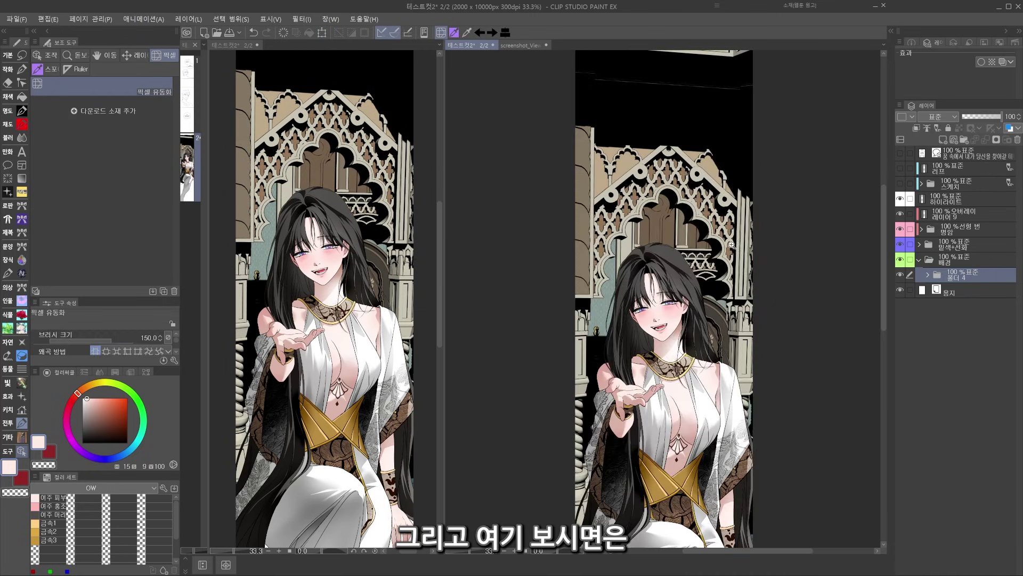
- Expand 폴더 4 and set the blend mode of the Shadow 복사 layer to 표준
left_click(928, 275)
left_click(938, 308)
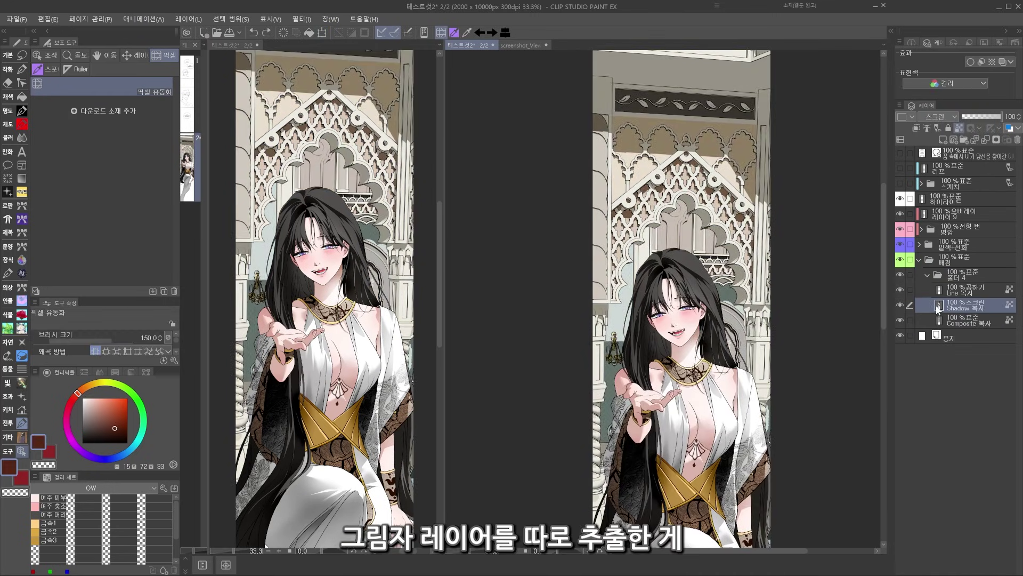
scroll(935, 120, "down", 3)
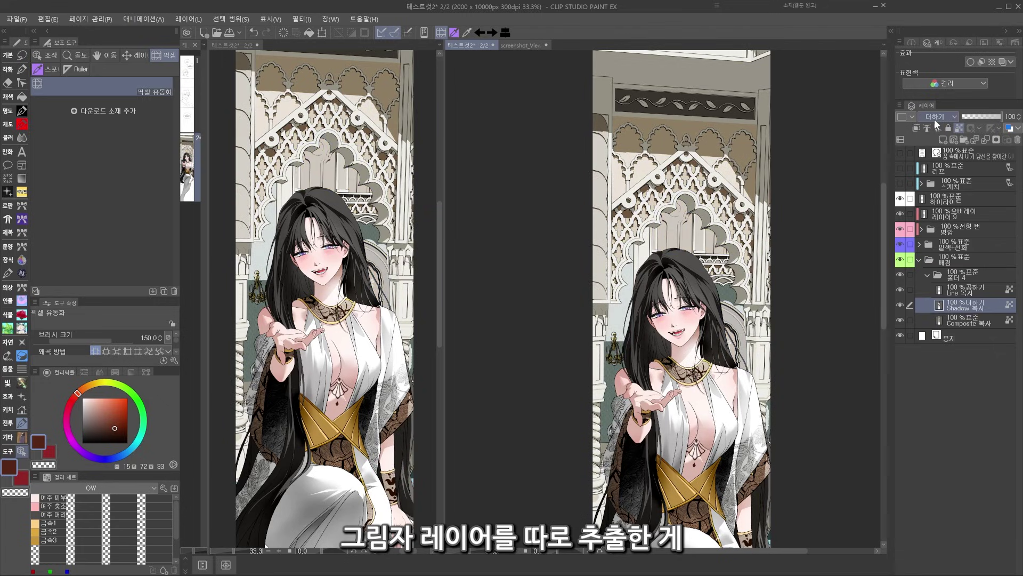
scroll(935, 118, "down", 1)
left_click(934, 127)
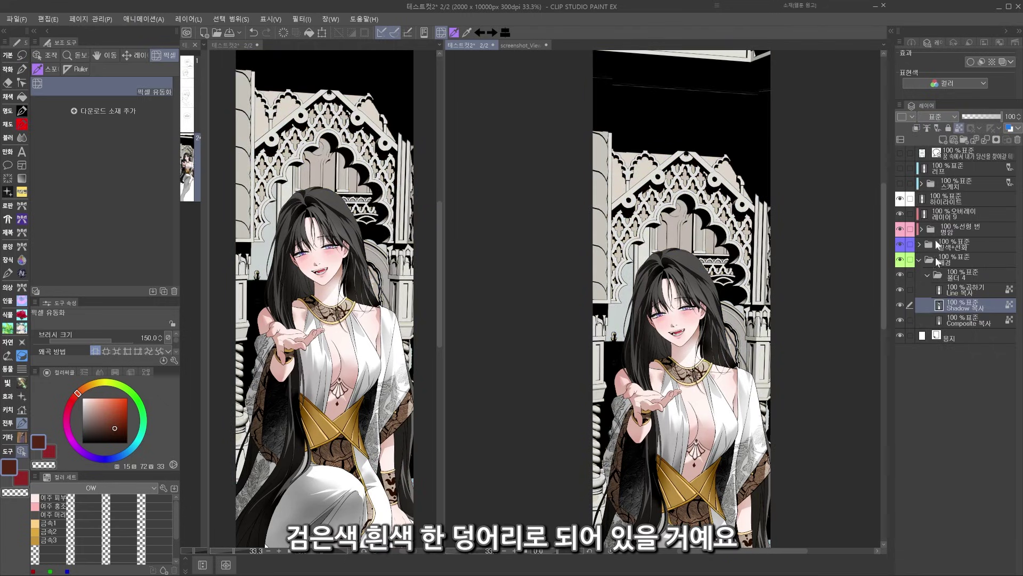
- Hide the Composite 복사 layer and convert the Shadow 복사 layer's brightness to opacity
left_click(902, 319)
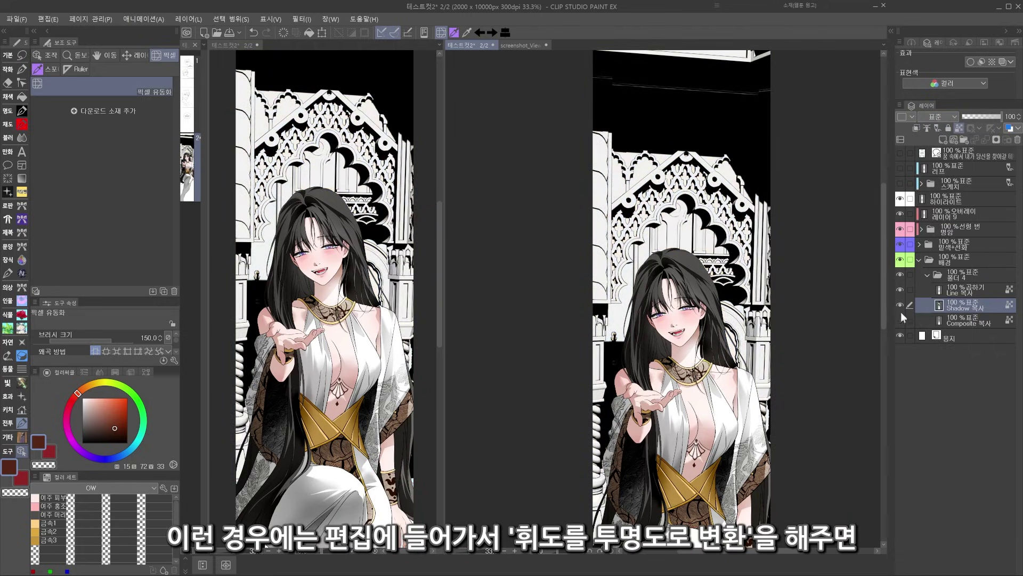
left_click(48, 19)
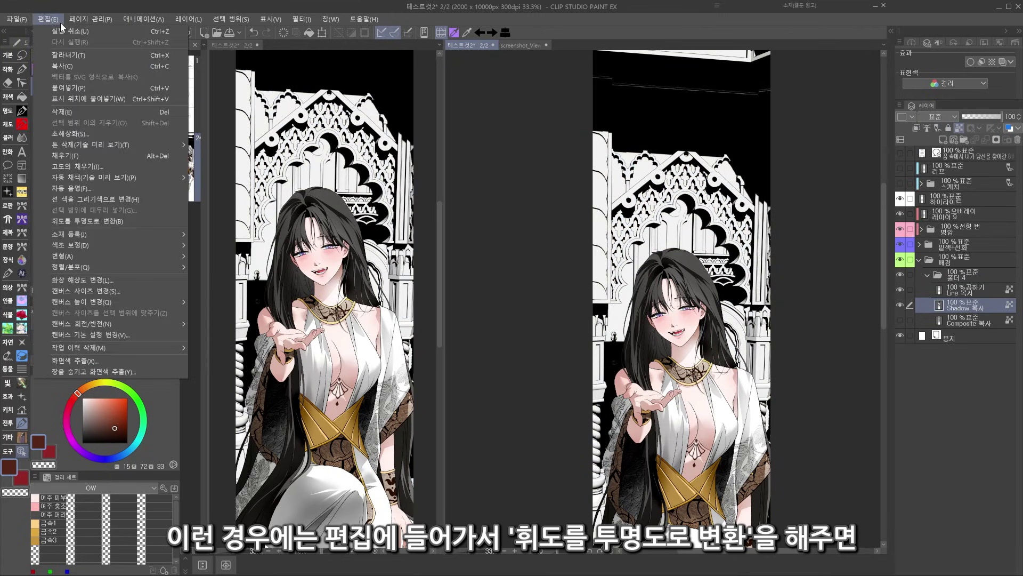
left_click(107, 221)
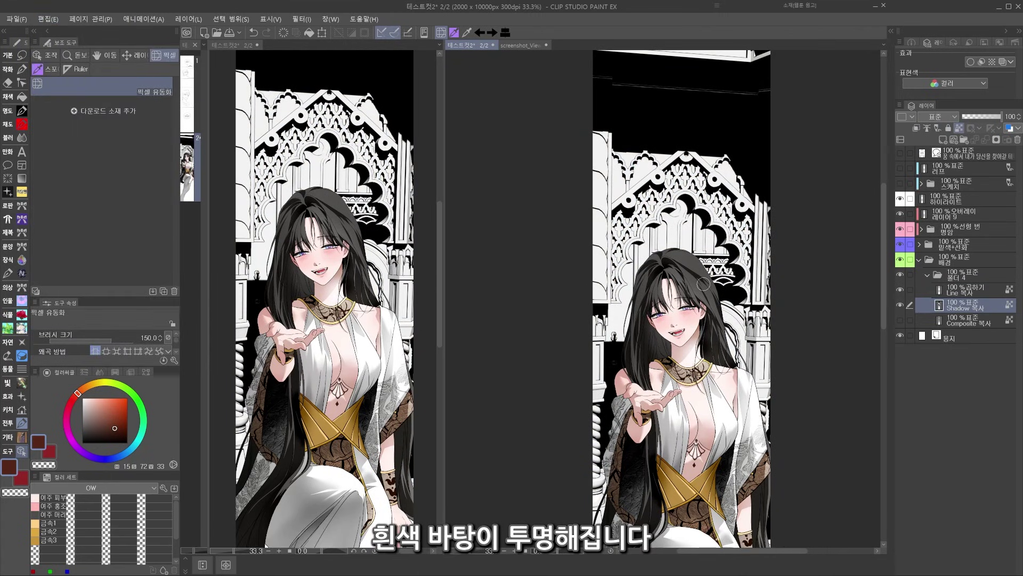
- Fill the opaque areas of the Shadow 복사 layer with dark reddish brown and show the Composite 복사 layer again
left_click(939, 306, "ctrl")
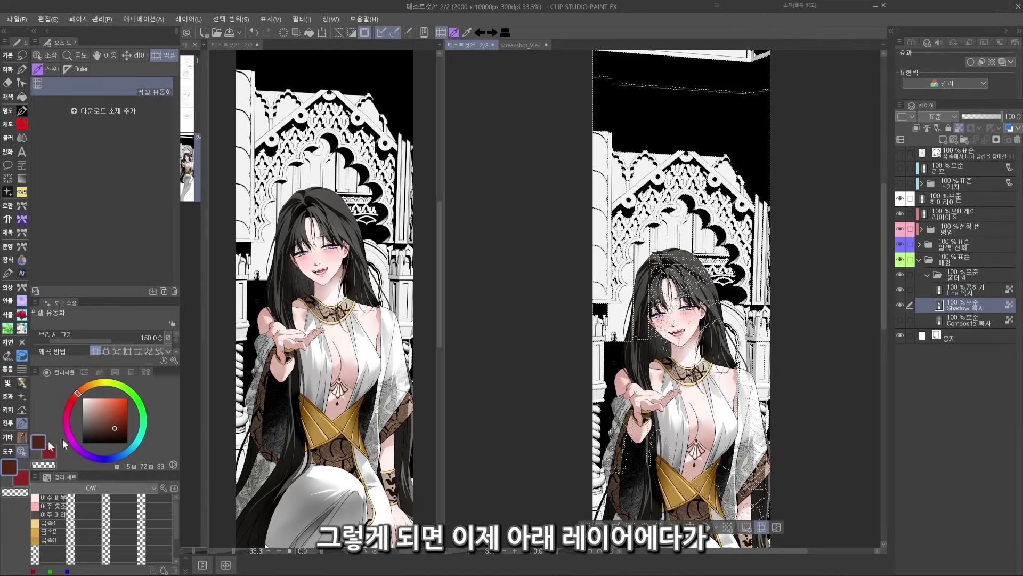
key("alt+BackSpace")
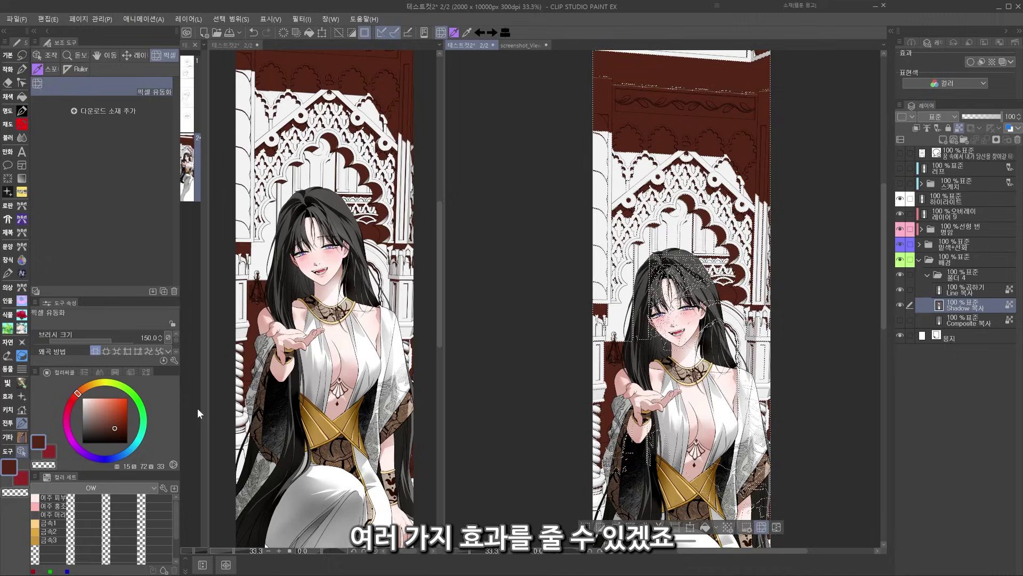
key("ctrl+d")
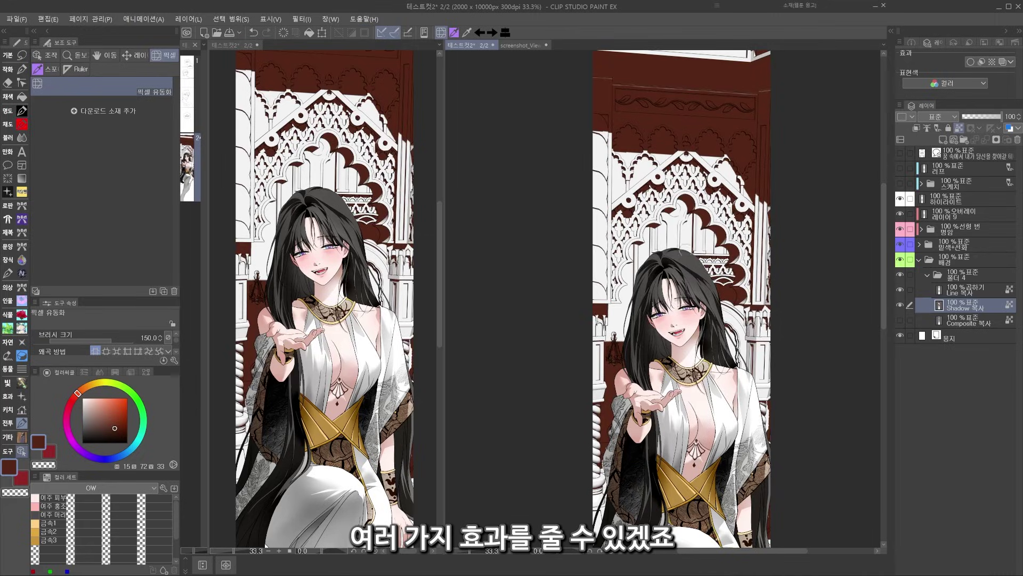
left_click(899, 320)
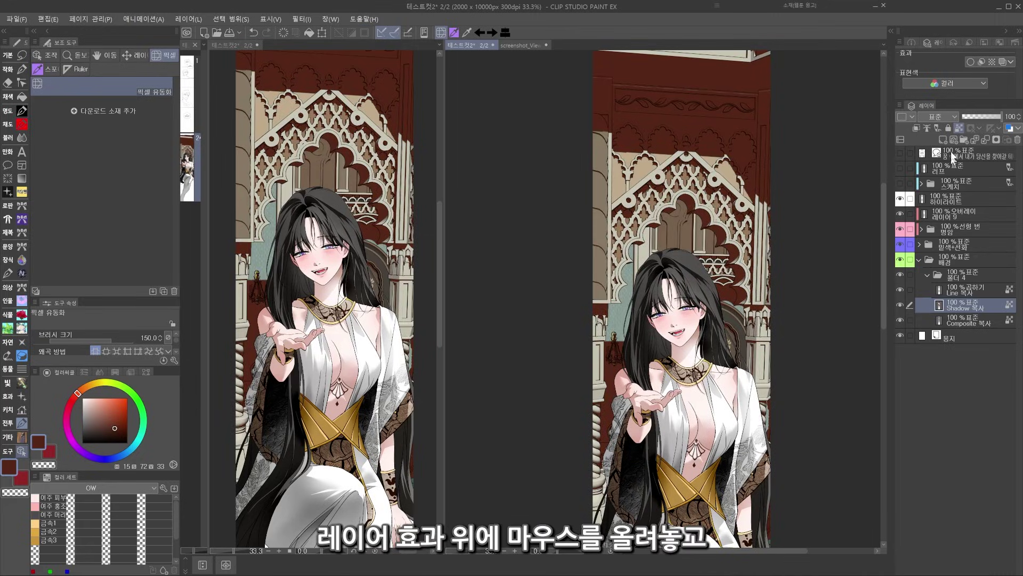
- Try different blend modes on the Shadow 복사 layer, choosing 핀 라이트 at 39% opacity with a dark blue shadow colour
scroll(934, 118, "down", 2)
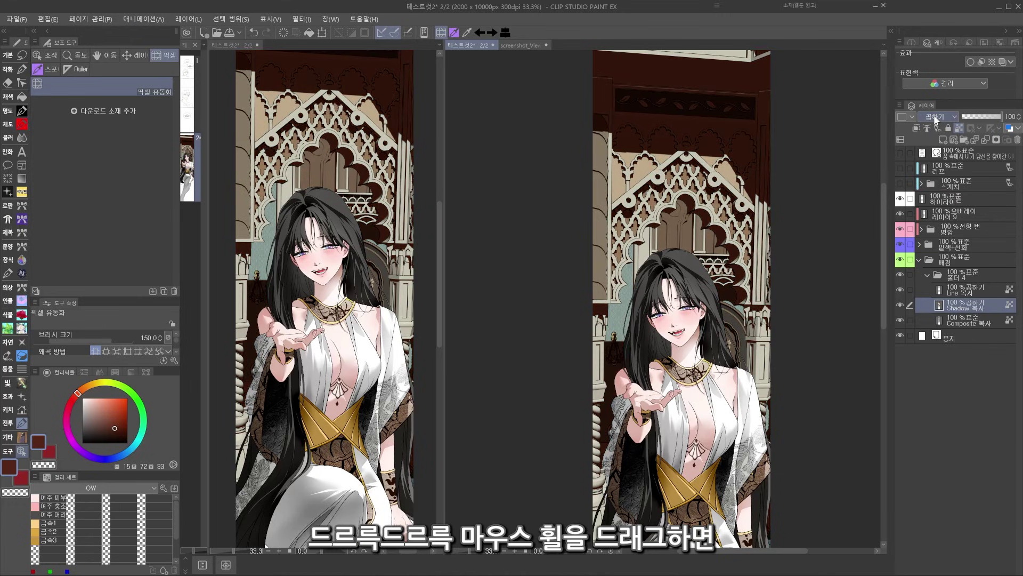
scroll(933, 117, "down", 3)
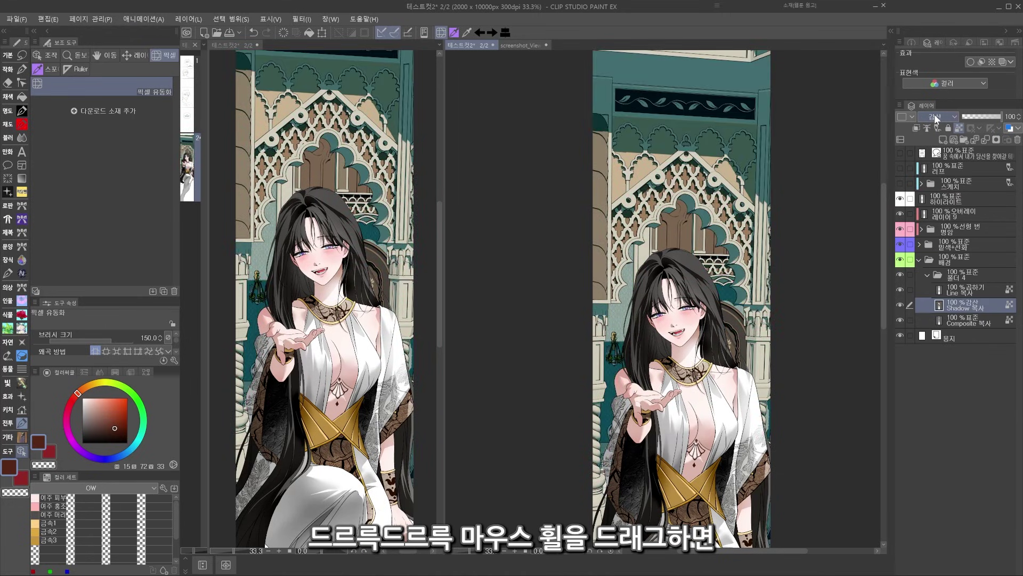
scroll(936, 119, "down", 3)
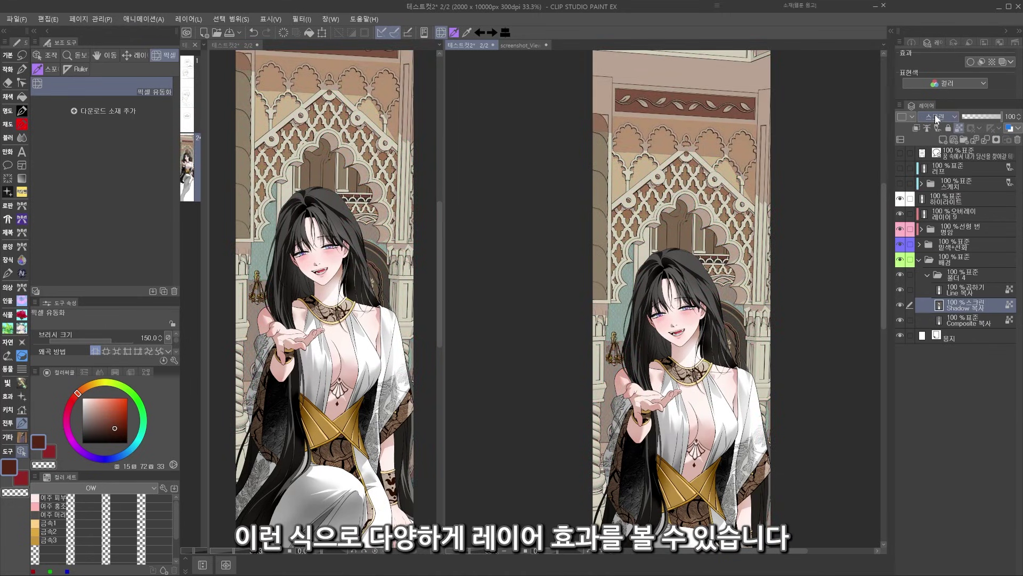
scroll(935, 118, "down", 1)
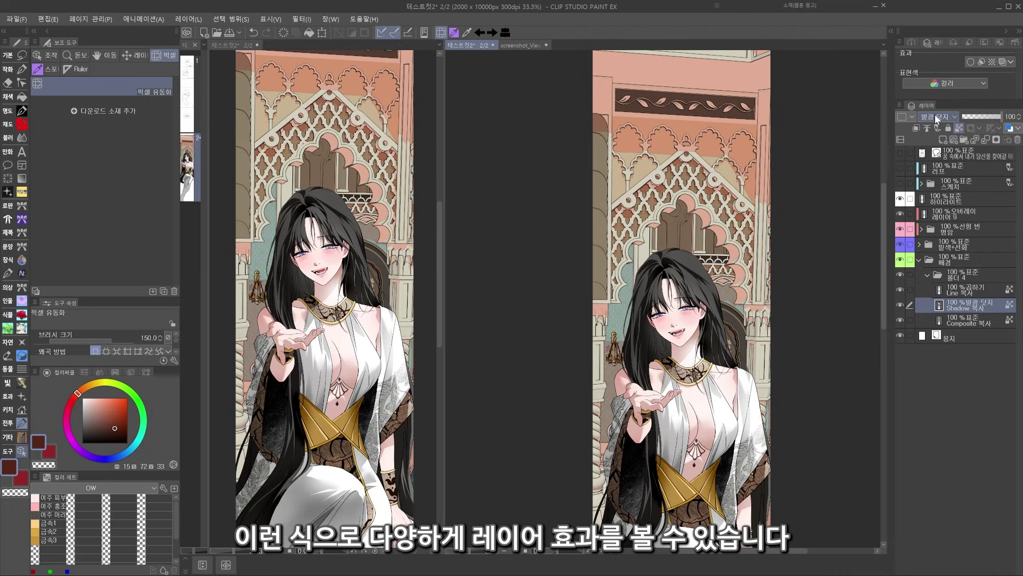
scroll(936, 118, "down", 1)
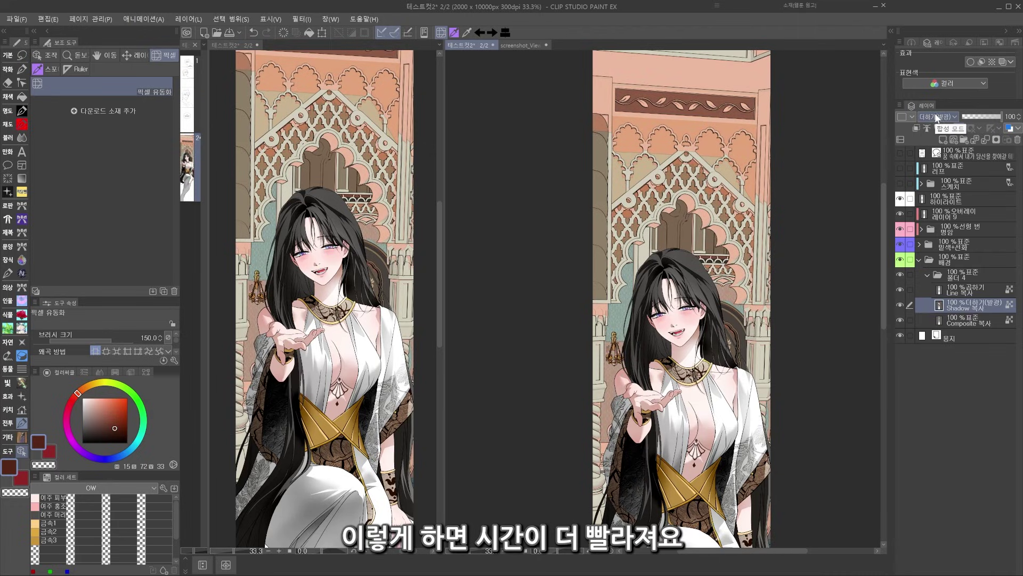
scroll(936, 117, "down", 6)
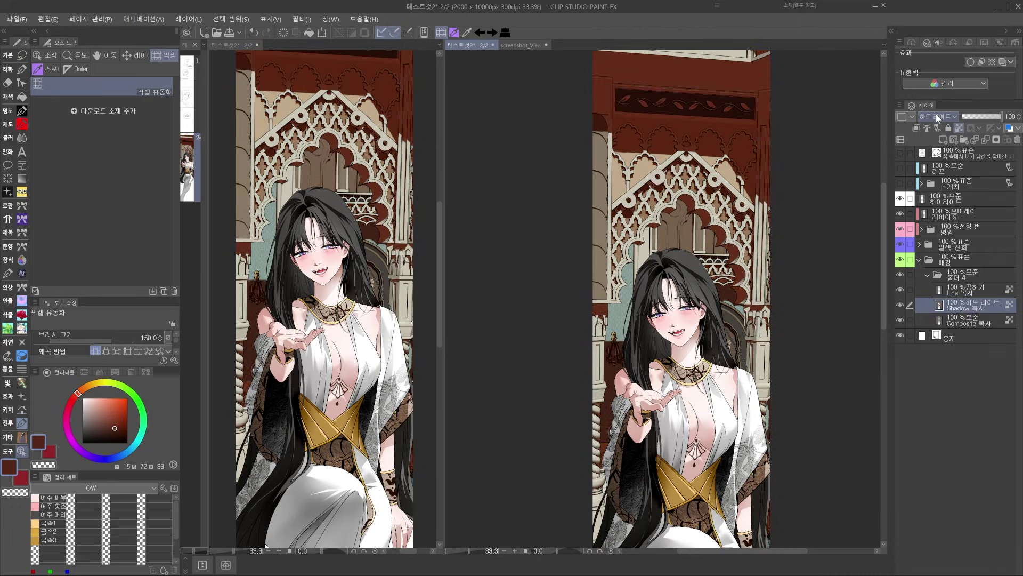
scroll(937, 116, "down", 8)
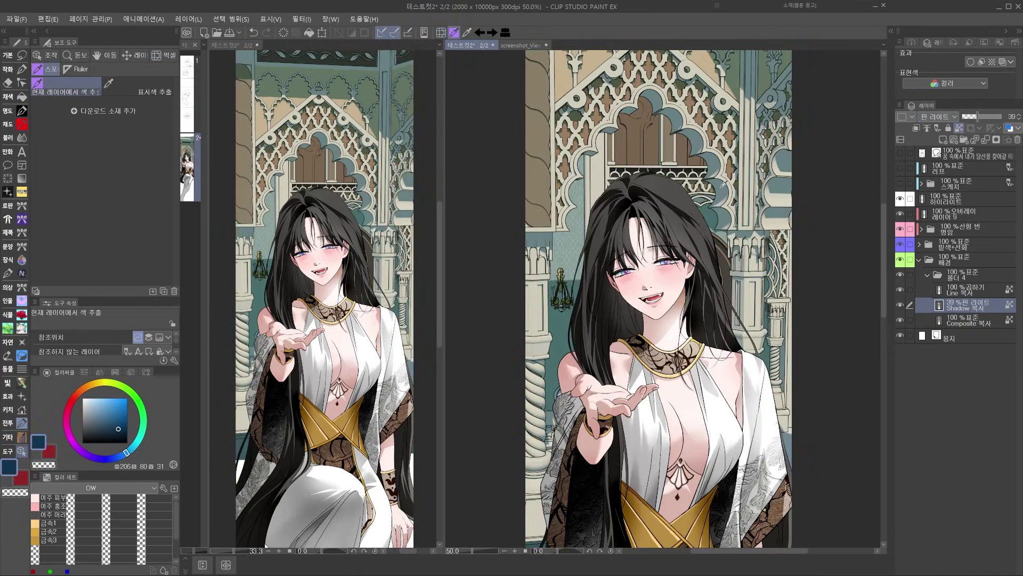
scroll(731, 227, "down", 3)
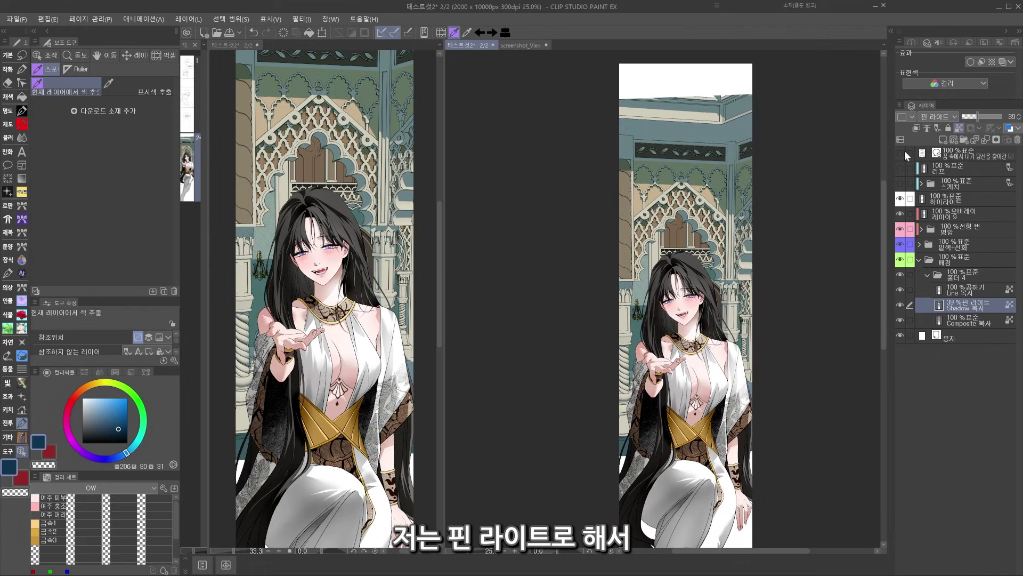
- Select the lower strip of 폴더 4 with a rectangular selection and stretch it downward in two passes to extend the background
left_click(902, 152)
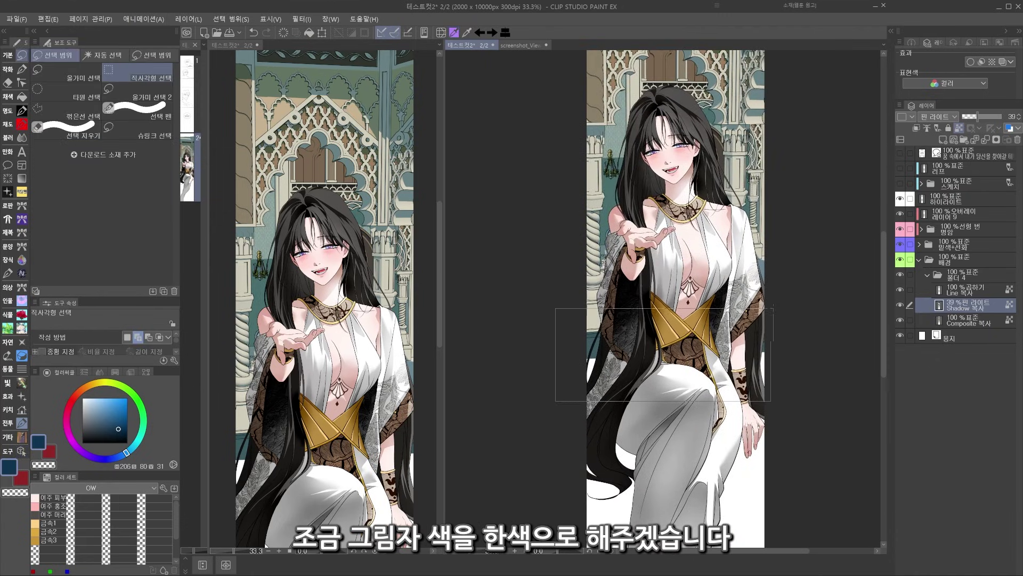
left_click(939, 277)
key("ctrl+t")
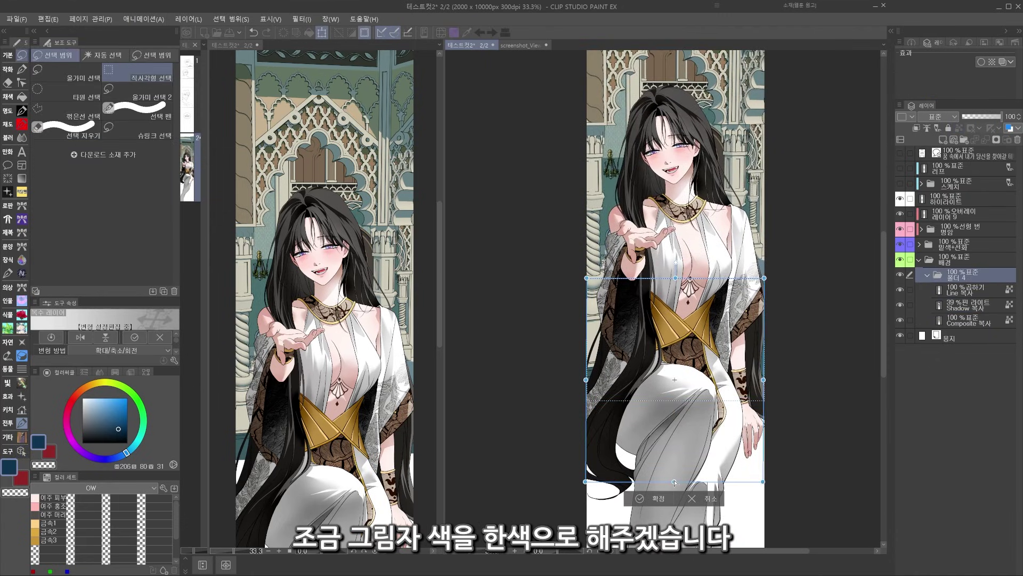
key("Return")
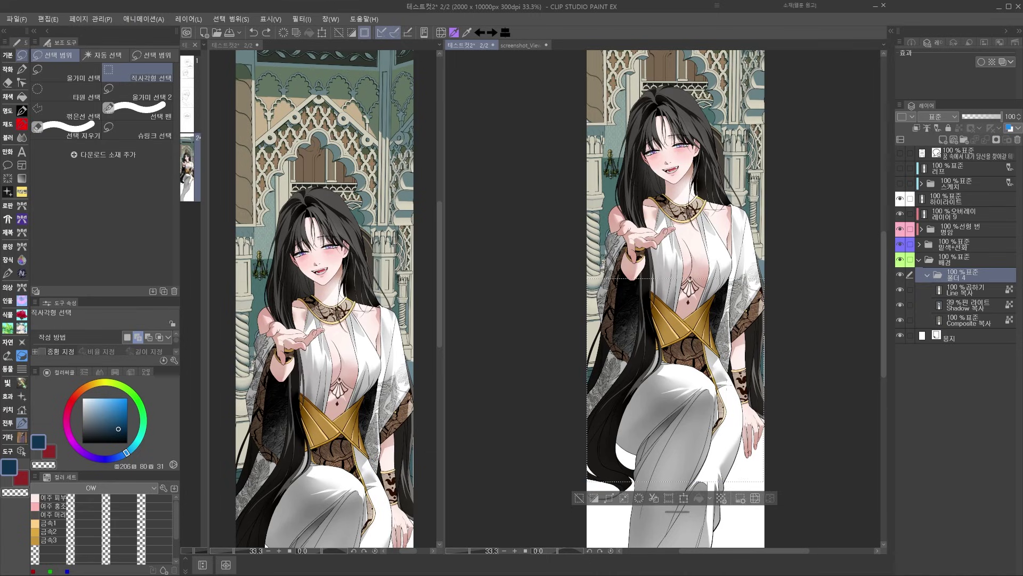
key("ctrl+t")
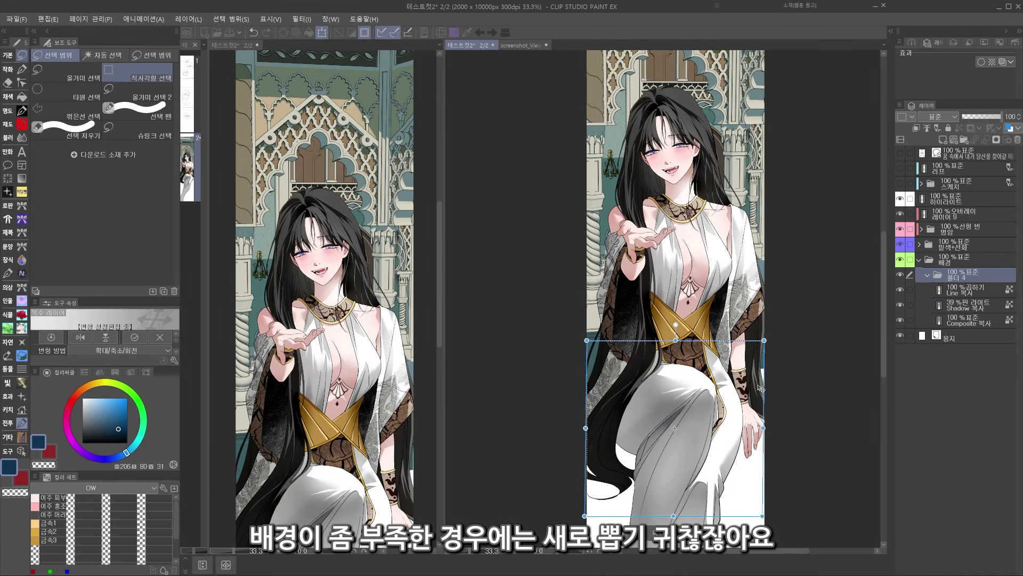
scroll(769, 360, "up", 3)
key("Return")
- Prepare the Composite 복사 layer for filling with reference to other layers, and hide the Line 복사 and Shadow 복사 layers
left_click(952, 305)
key("p")
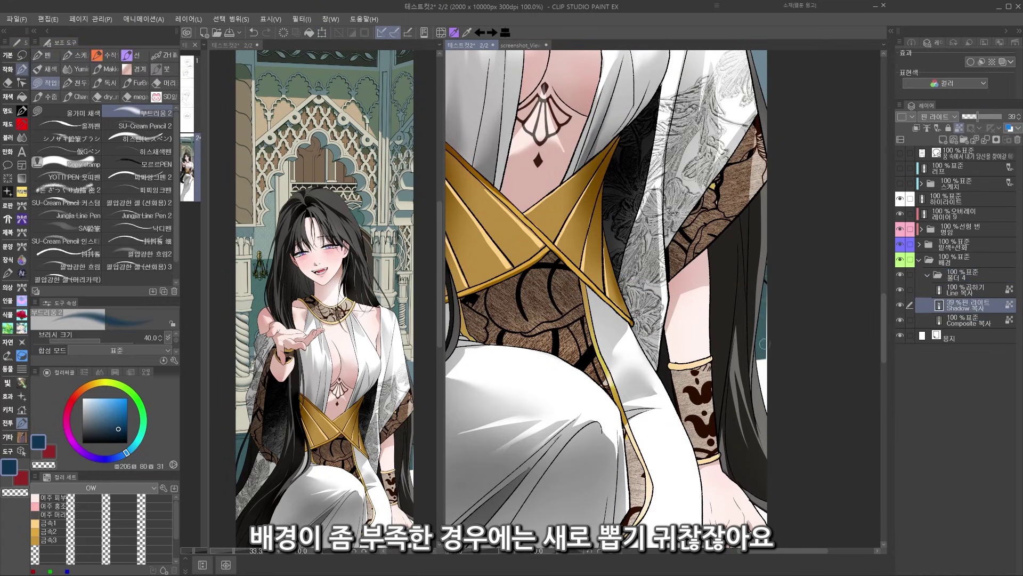
left_click(944, 323)
key("g")
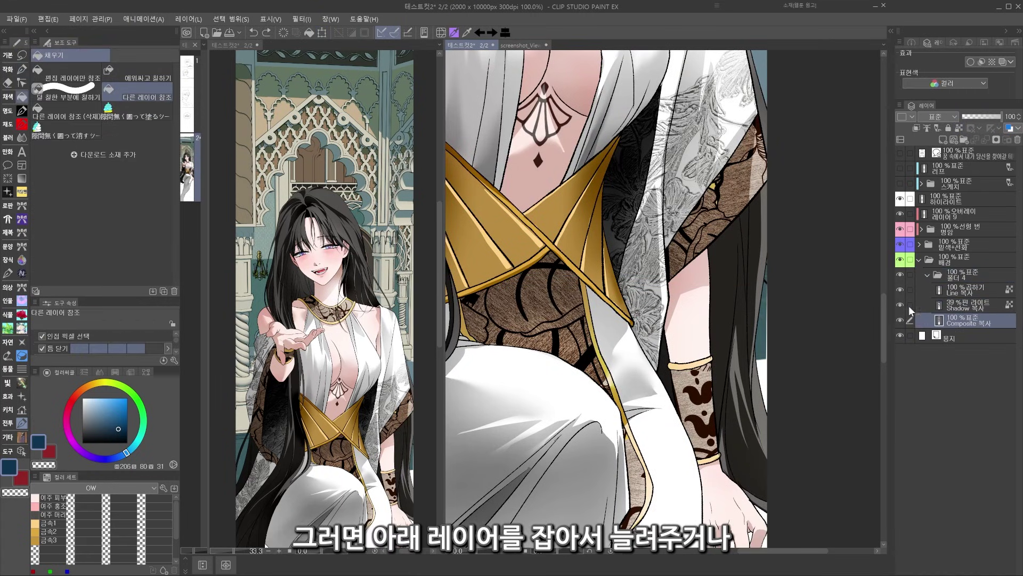
left_click_drag(901, 305, 902, 295)
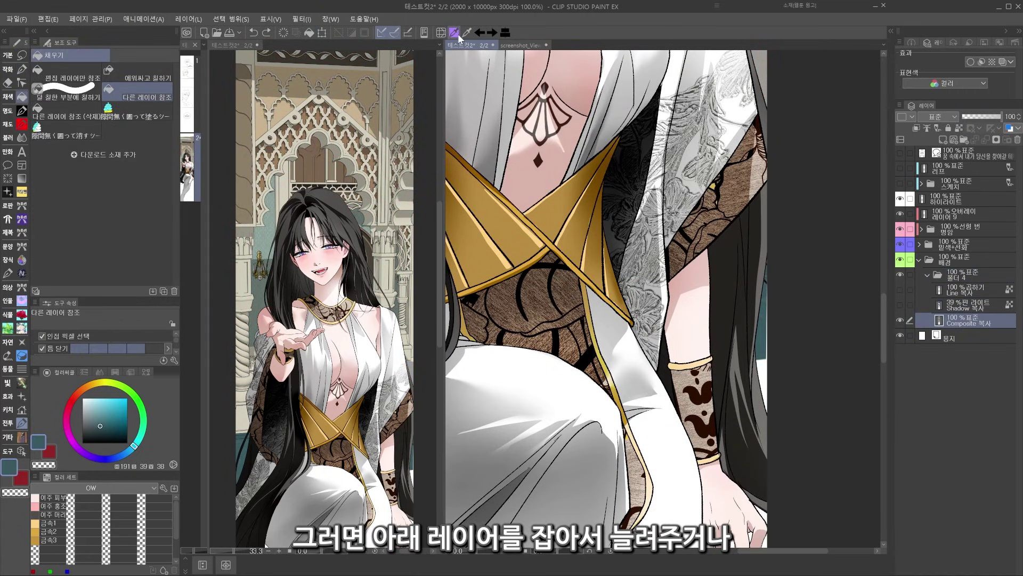
- Fill the background gap beside the character with flat teal and show the Line 복사 and Shadow 복사 layers again
left_click(766, 368)
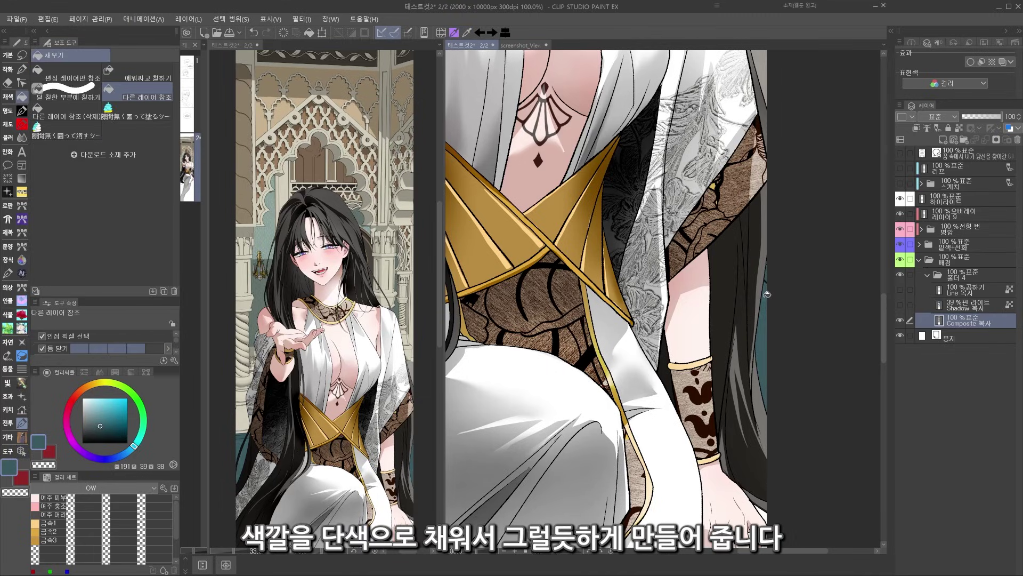
left_click_drag(479, 320, 858, 282)
left_click(701, 286, "alt")
left_click(701, 286, "alt")
left_click(701, 286, "alt")
left_click(735, 286, "alt")
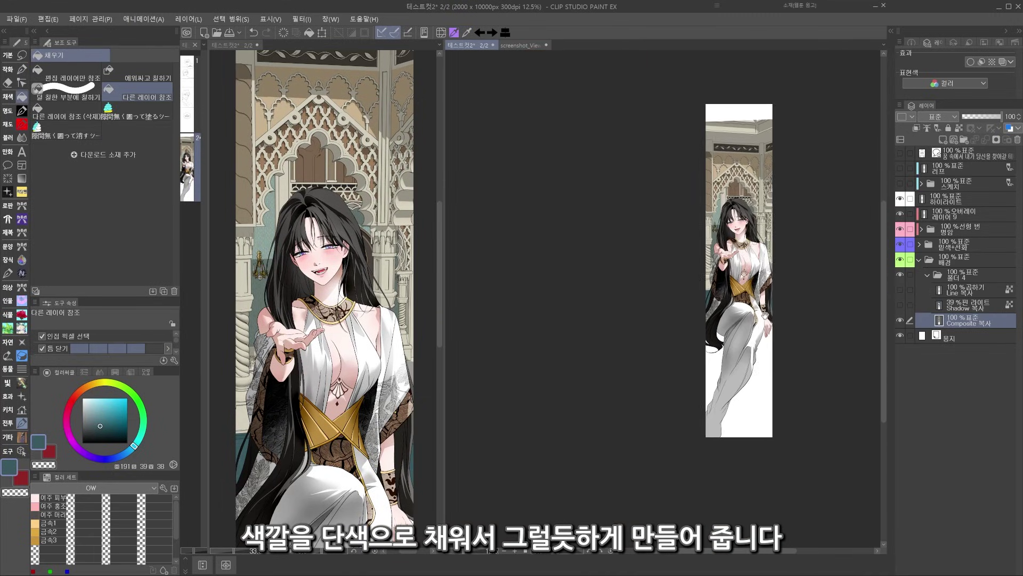
left_click(764, 288, "ctrl")
left_click_drag(793, 280, 777, 372)
left_click_drag(900, 305, 901, 292)
left_click_drag(802, 287, 784, 335)
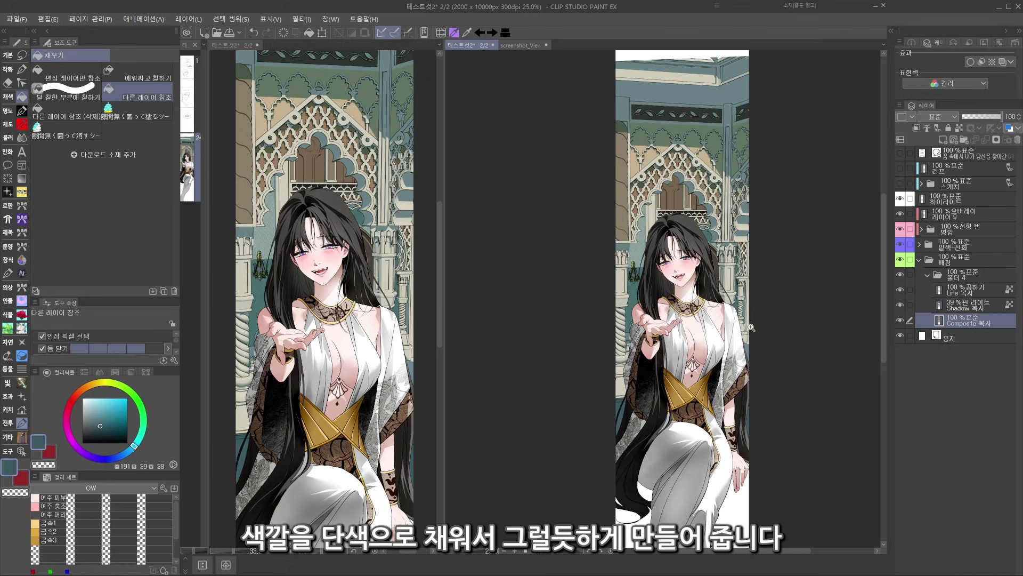
- Add a new raster layer above 폴더 4 inside the 배경 folder and save the file
left_click(943, 140)
key("ctrl+s")
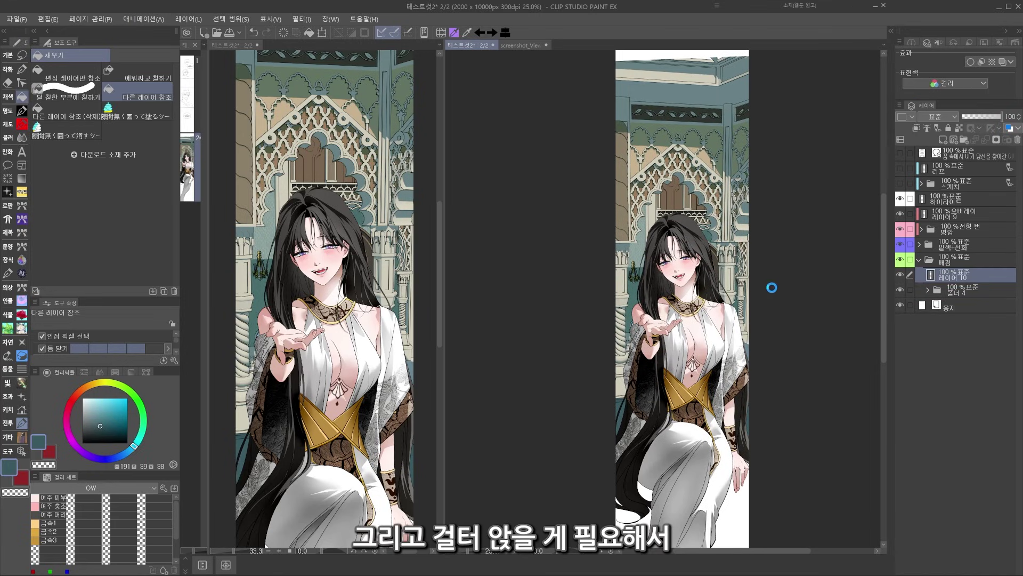
left_click_drag(766, 370, 759, 270)
scroll(726, 389, "up", 2)
left_click_drag(725, 389, 744, 321)
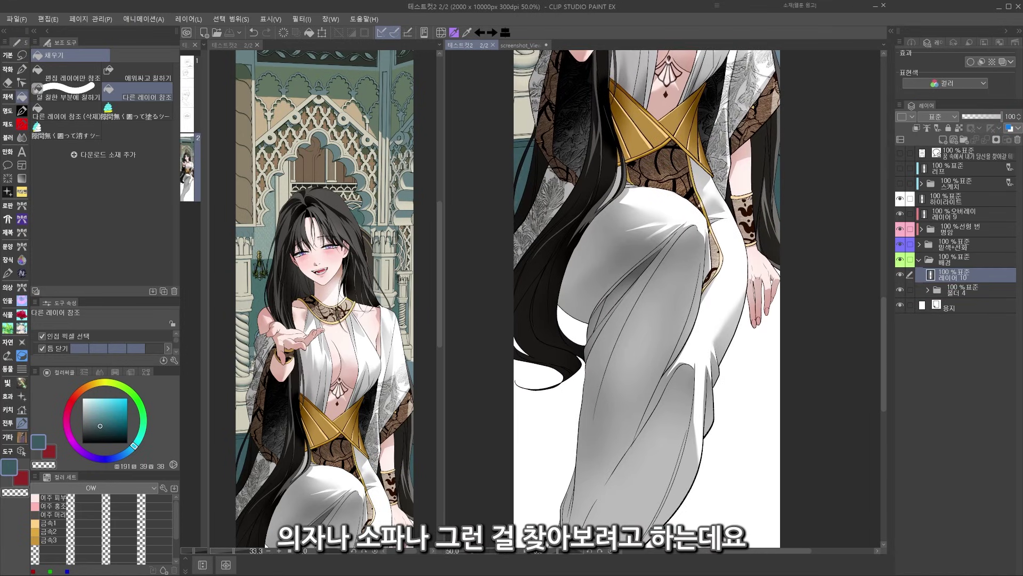
- Switch to ABLER, make its window semi-transparent over the character, and open the bedroom 침실 scene
key("alt+Tab")
left_click_drag(680, 350, 676, 337)
left_click_drag(847, 63, 830, 62)
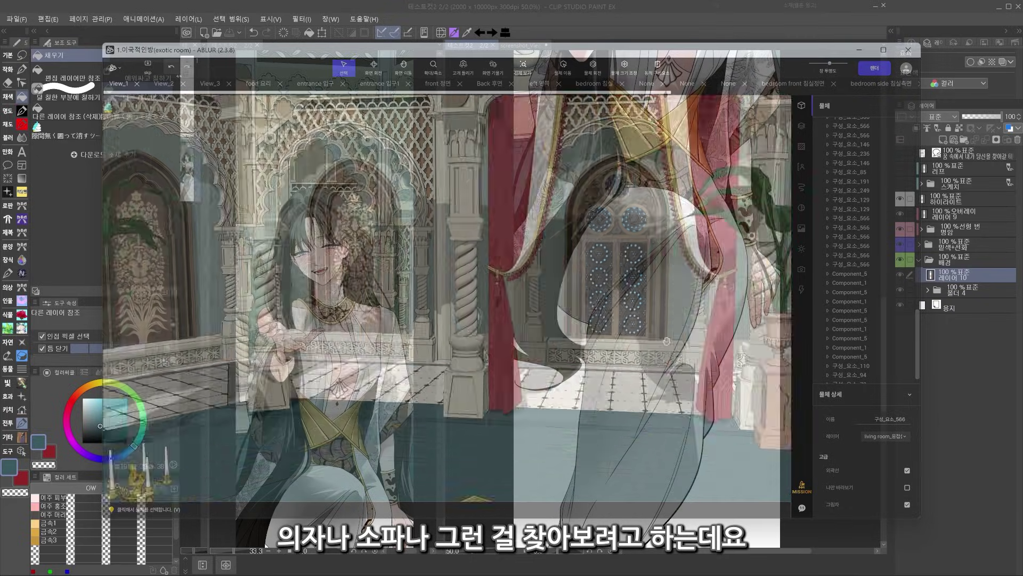
left_click_drag(681, 330, 671, 358)
left_click(595, 83)
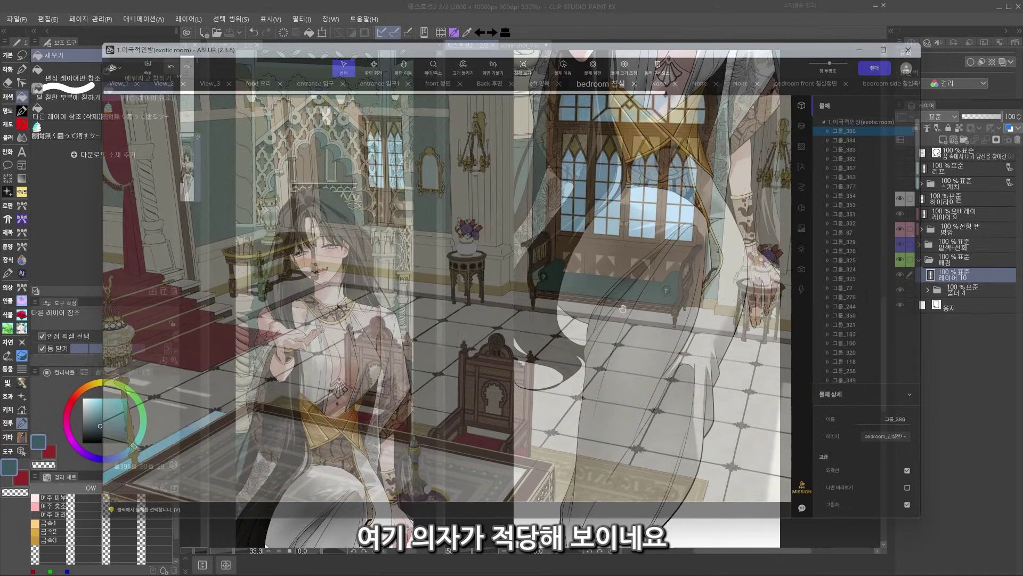
- Select the ornate wooden chair and move it onto the open floor in front of the green bench
left_click(497, 363)
left_click(562, 68)
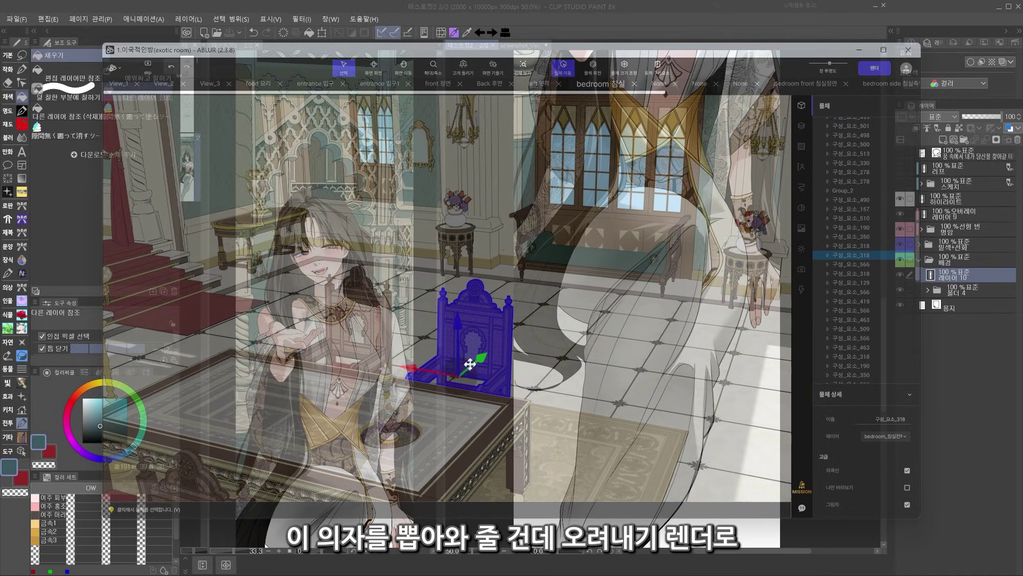
left_click_drag(476, 361, 680, 274)
scroll(612, 289, "up", 5)
- Line up the character canvas with the chair through the see-through ABLER window, and restore the window to full opacity
left_click(859, 50)
scroll(669, 282, "down", 4)
scroll(672, 221, "up", 2)
left_click_drag(671, 220, 665, 209)
key("alt+Tab")
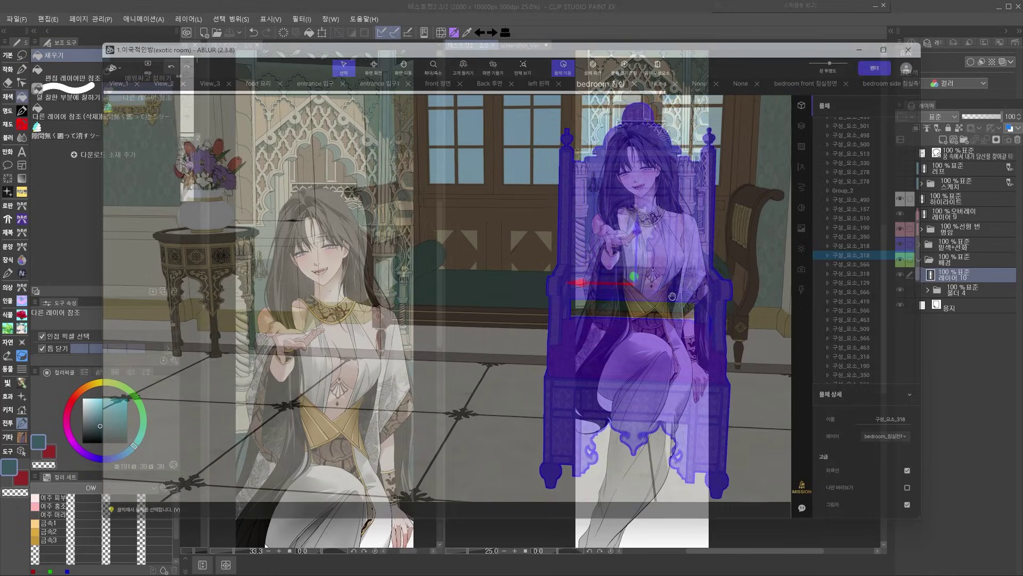
left_click_drag(673, 301, 675, 301)
left_click_drag(829, 63, 848, 63)
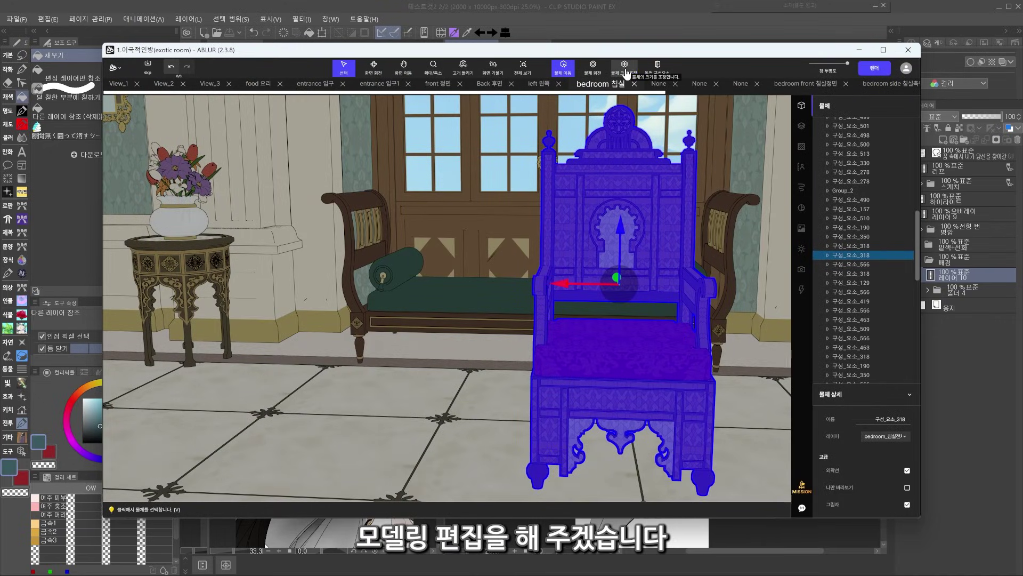
- Stretch the chair vertically with the object scale tool and raise it so its legs reach above the view's lower edge
left_click_drag(620, 240, 617, 129)
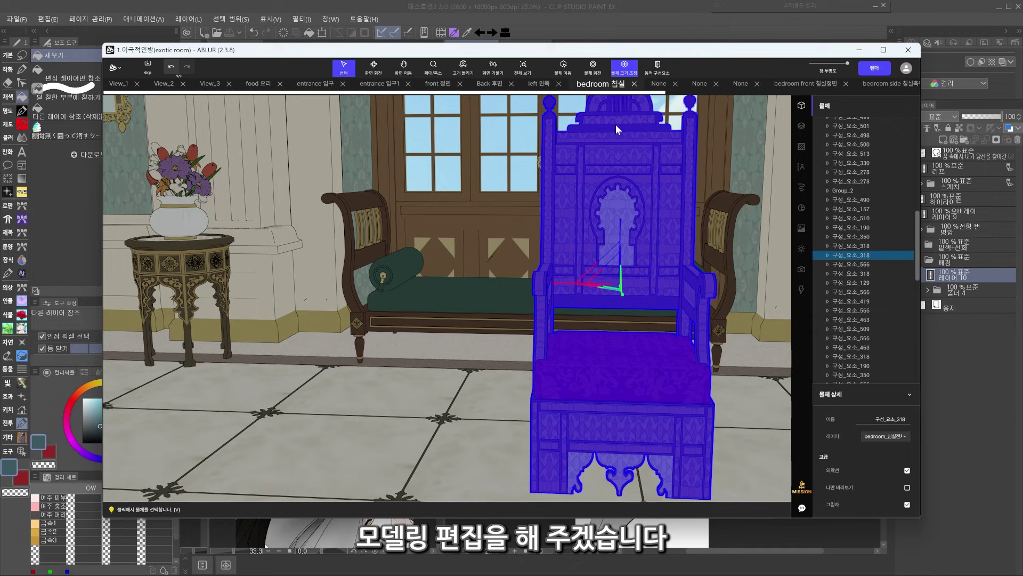
left_click(569, 73)
scroll(636, 235, "down", 3)
left_click_drag(592, 229, 593, 186)
scroll(640, 255, "up", 4)
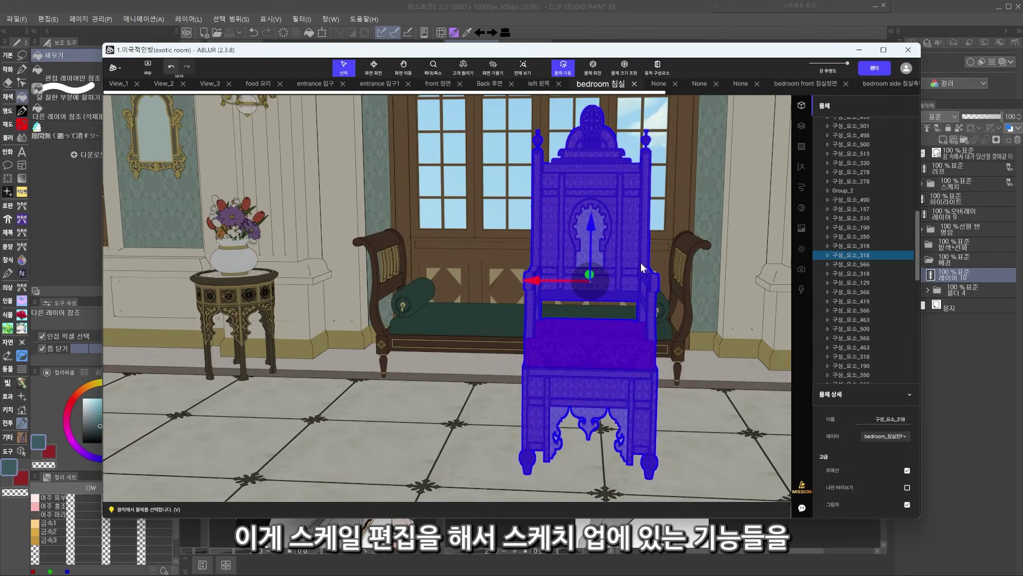
- Check the chair's individual parts and render the selected chair on its own from the bedroom 침실 scene
double_click(640, 264)
left_click(639, 364)
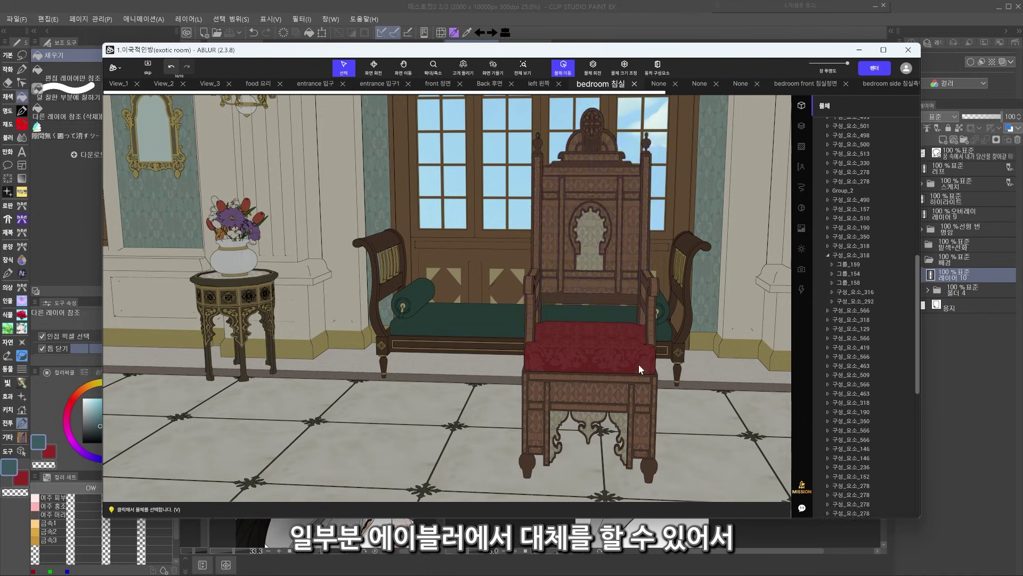
left_click(638, 364)
mouse_move(639, 364)
left_mouse_down()
mouse_move(678, 363)
mouse_move(642, 358)
left_mouse_up()
left_click(875, 68)
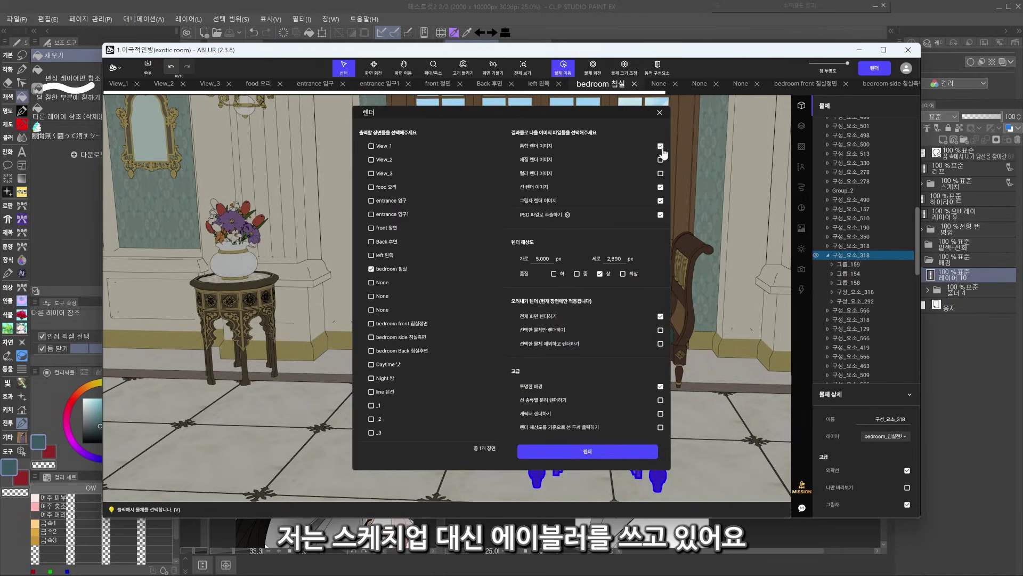
left_click(641, 451)
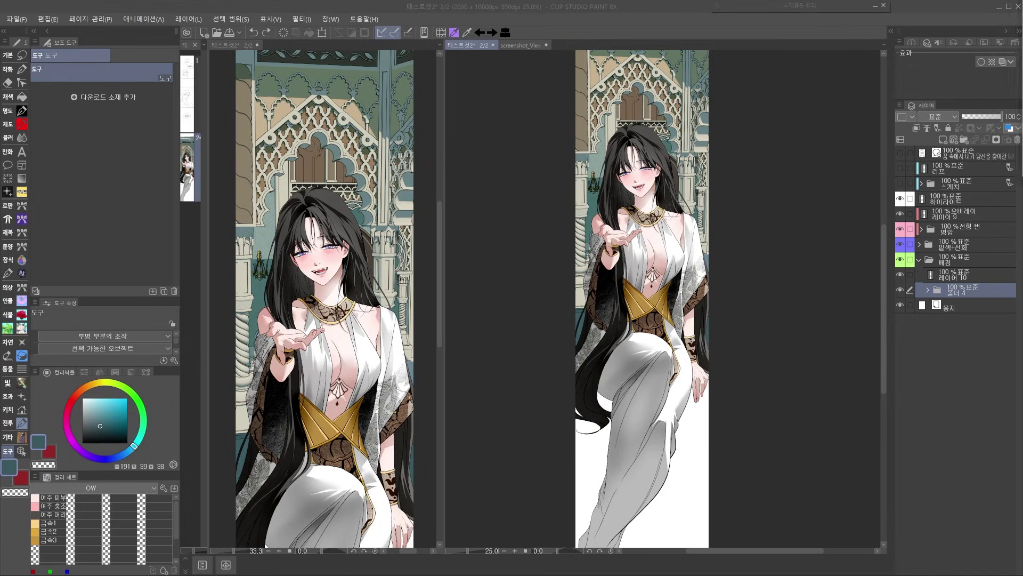
- Bring the rendered chair image into the 배경 folder above 폴더 4, try repositioning it, and undo the move
left_click_drag(1020, 118, 951, 282)
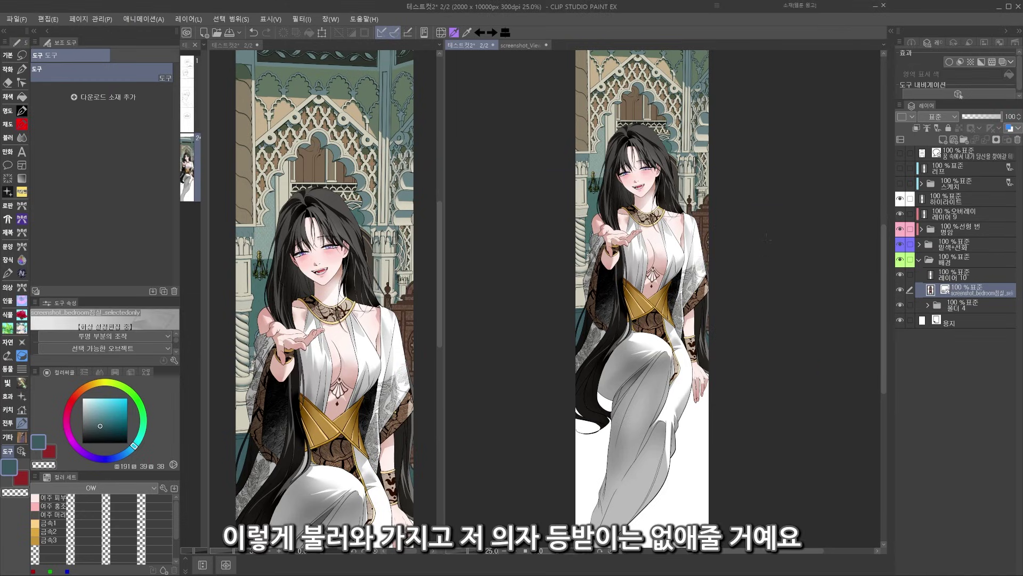
scroll(686, 339, "down", 2)
left_click_drag(686, 340, 590, 358)
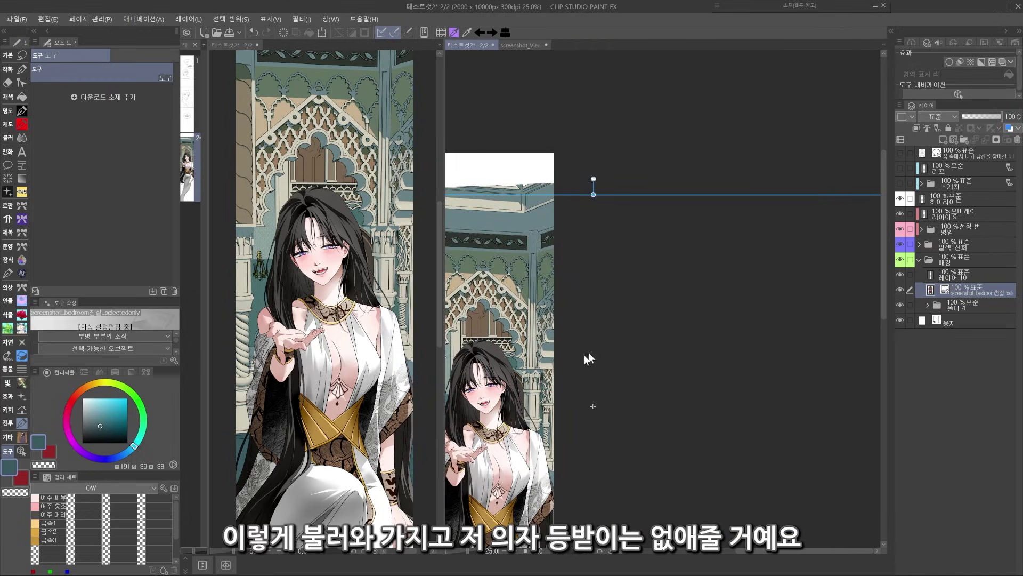
key("ctrl+z")
scroll(658, 346, "down", 1)
- Scale and position the chair image with a transform so its red seat sits beneath the character
key("ctrl+t")
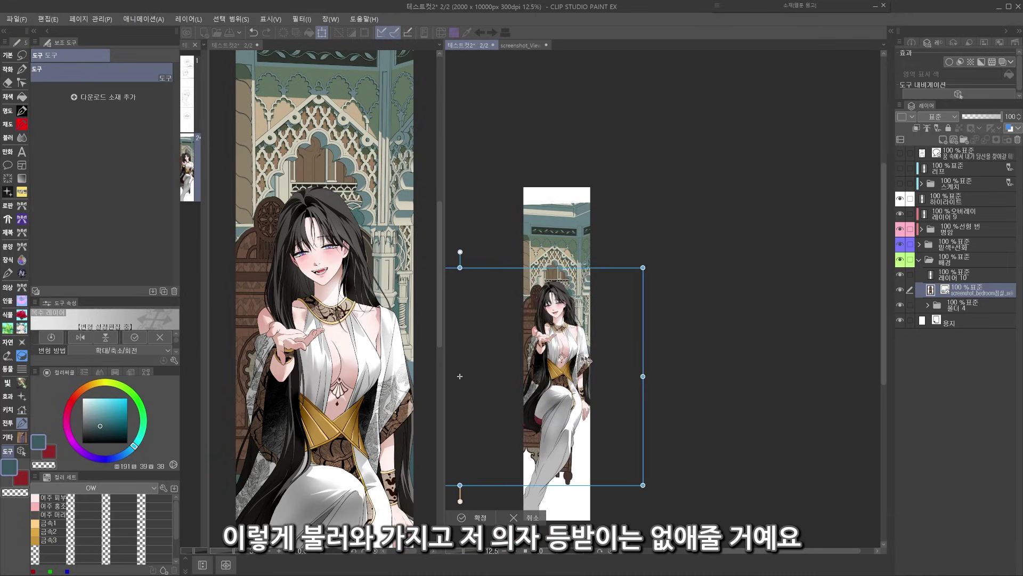
key("ctrl+plus")
key("ctrl+plus")
left_click_drag(662, 442, 669, 493)
scroll(669, 493, "down", 1)
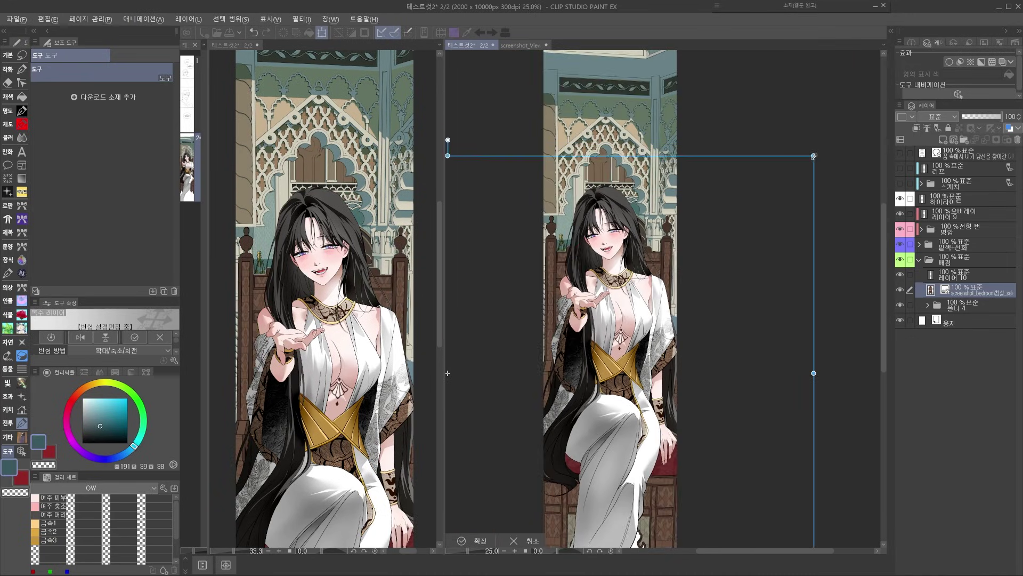
left_click_drag(813, 155, 790, 192)
left_click_drag(736, 272, 770, 304)
key("Return")
- Move the chair layer above 레이어 10 inside the 배경 folder
left_click_drag(653, 277, 810, 279)
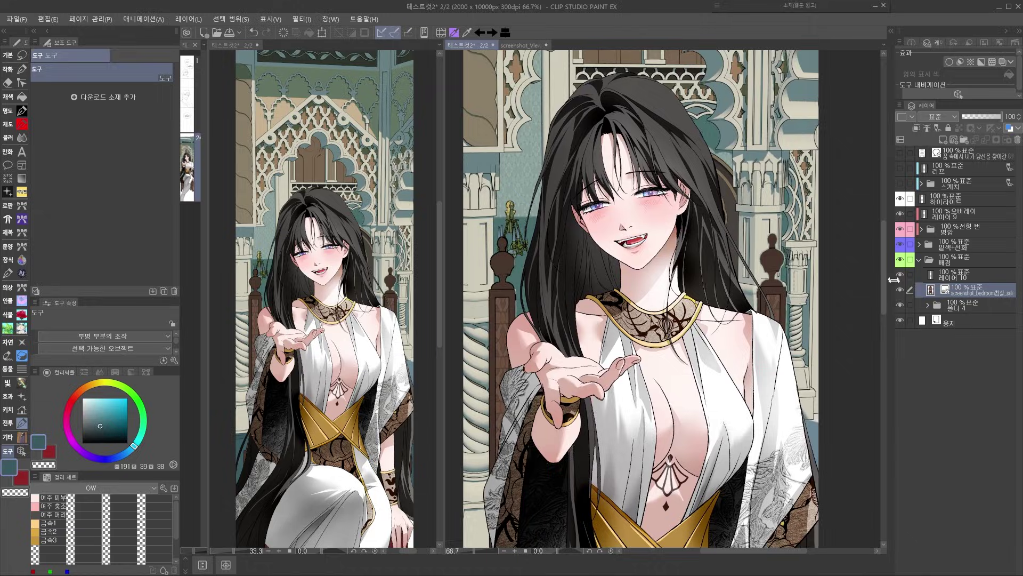
left_click_drag(938, 289, 937, 270)
left_click_drag(719, 373, 709, 186)
scroll(709, 186, "down", 3)
- Expand 폴더 4, check the Composite 복사 layer, and paint its empty floor area around the chair in teal
left_click(954, 289)
left_click(928, 305)
left_click(959, 350)
left_click(899, 350)
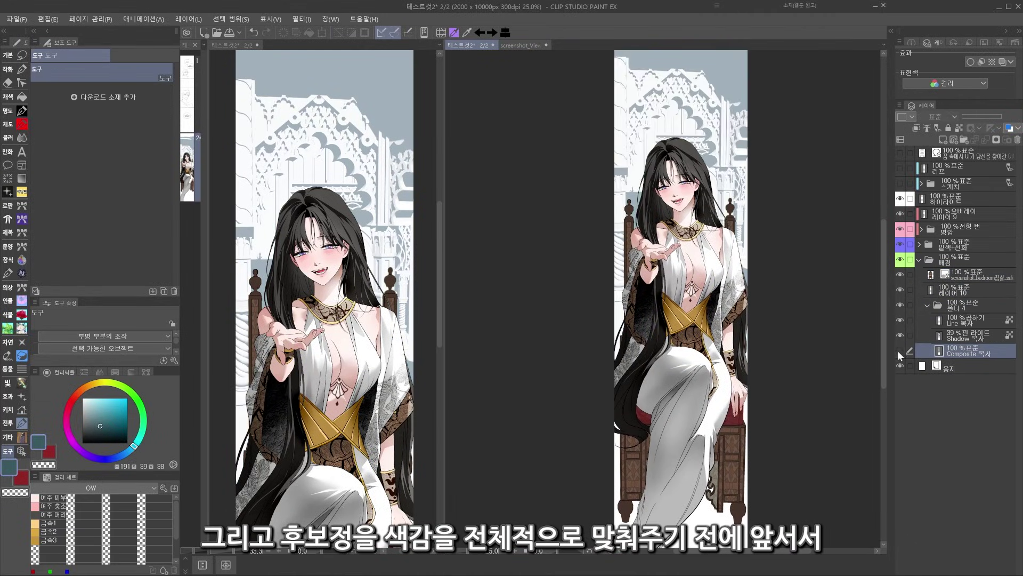
left_click(900, 350)
left_click_drag(687, 341, 679, 266)
key("b")
left_click_drag(621, 373, 709, 480)
scroll(656, 318, "down", 1)
left_click_drag(655, 318, 646, 340)
scroll(646, 340, "up", 1)
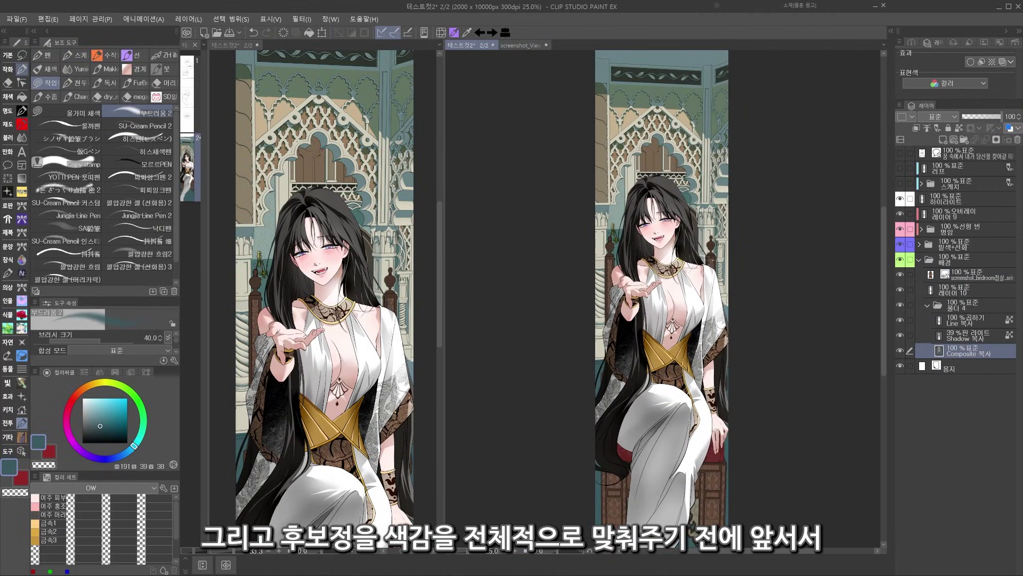
- Rasterize the chair layer and erase the backrest behind the character
left_click(960, 275)
key("e")
key("e")
key("ctrl+shift+r")
mouse_move(733, 376)
left_mouse_down()
mouse_move(577, 391)
mouse_move(632, 269)
left_mouse_up()
scroll(633, 269, "up", 2)
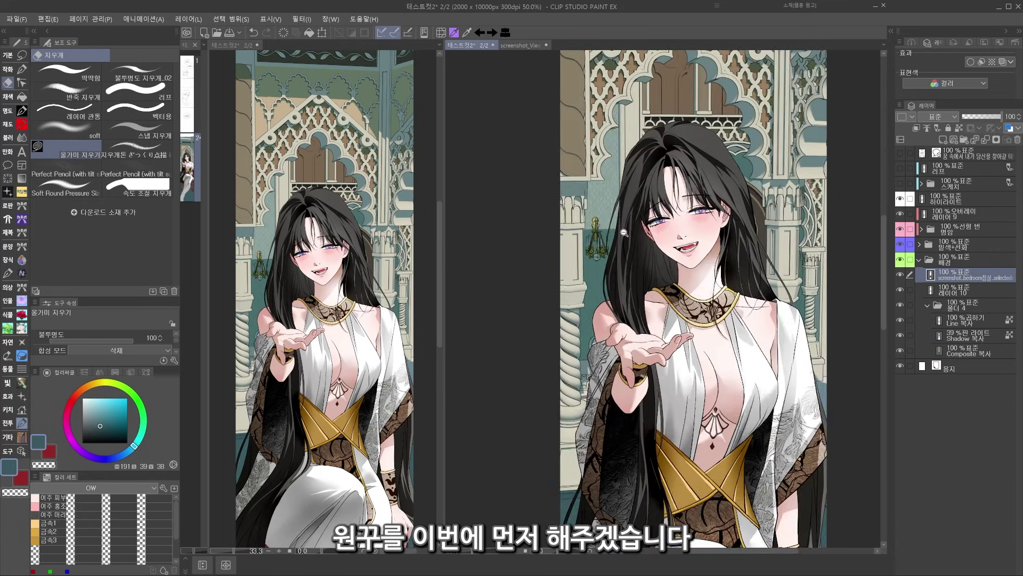
left_click_drag(672, 229, 672, 269)
scroll(671, 270, "up", 2)
scroll(740, 269, "down", 3)
- Adjust the size of the remaining chair seat slightly with a transform
left_click_drag(746, 373, 701, 160)
key("ctrl+t")
left_click_drag(784, 484, 789, 493)
key("Return")
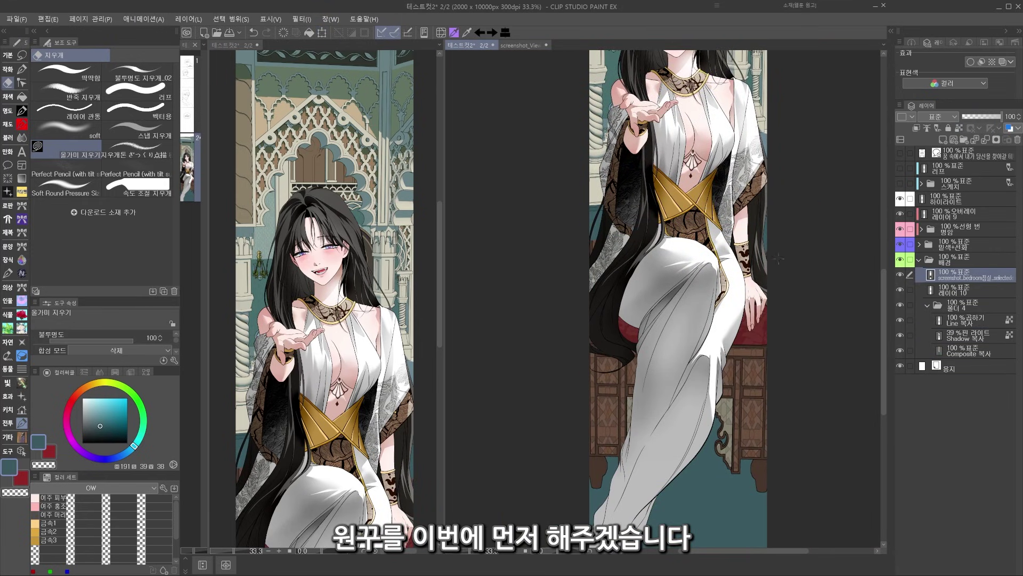
- Move 레이어 10 above the chair layer, try a decoration brush stroke beside the hair, and undo it
left_click_drag(586, 261, 568, 515)
key("ctrl+plus")
left_click_drag(951, 292, 952, 269)
left_click(7, 191)
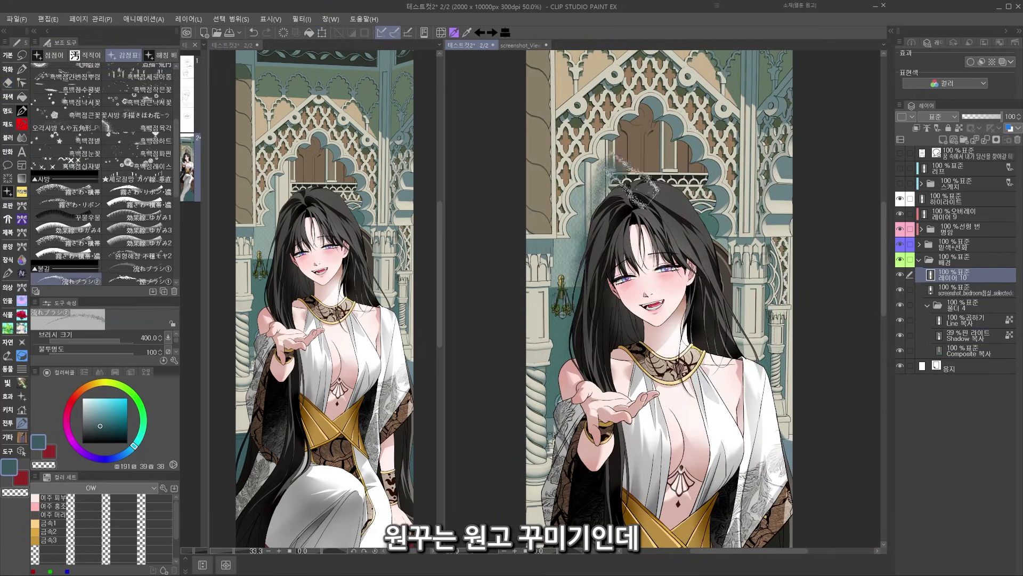
left_click(161, 56)
left_click_drag(599, 229, 595, 365)
key("ctrl+z")
- Spray white particles around the character on 레이어 10 with the 白丸2カケ80mm brush at size 800
left_click(137, 237)
key("d")
key("x")
left_click_drag(628, 202, 565, 448)
mouse_move(634, 201)
left_mouse_down()
mouse_move(705, 284)
mouse_move(767, 461)
left_mouse_up()
scroll(732, 277, "down", 2)
scroll(732, 458, "up", 1)
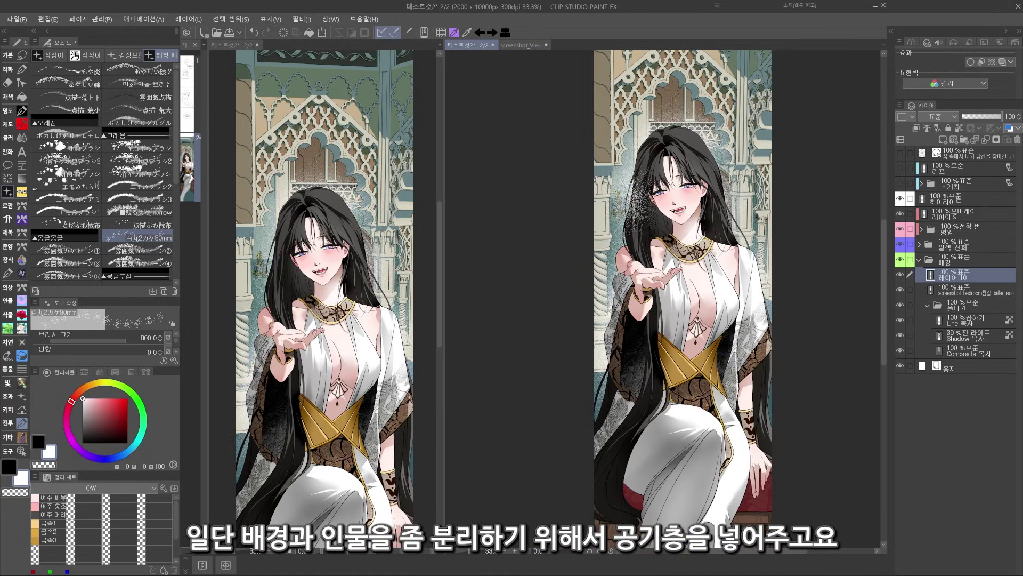
mouse_move(692, 147)
left_mouse_down()
mouse_move(769, 311)
mouse_move(773, 418)
left_mouse_up()
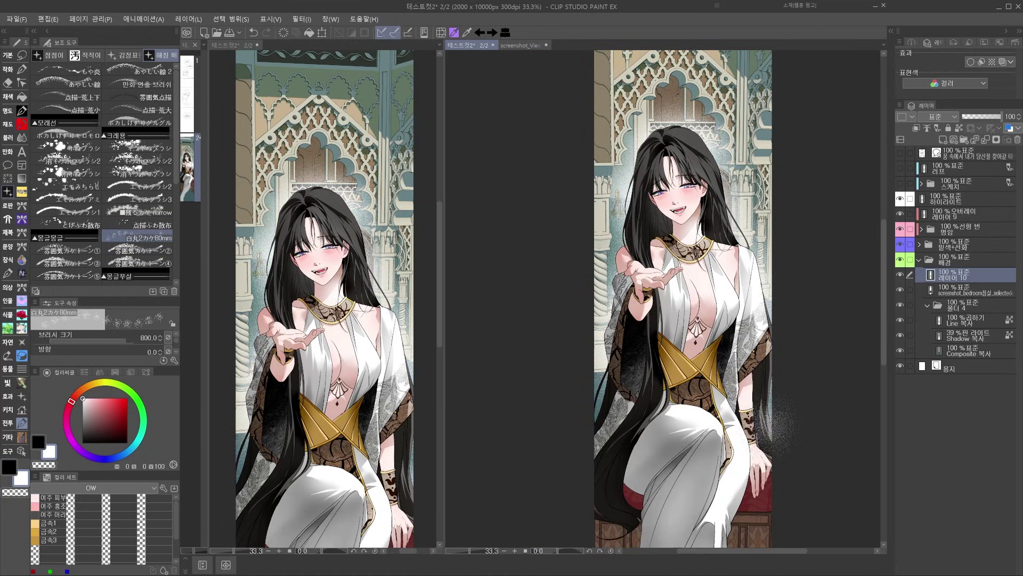
left_click_drag(596, 431, 594, 401)
- Set 레이어 10 to Screen blending, lock its transparent pixels, and pick a muted grey-blue with values 192, 17, 64
left_click(939, 117)
left_click(943, 187)
left_click(959, 128)
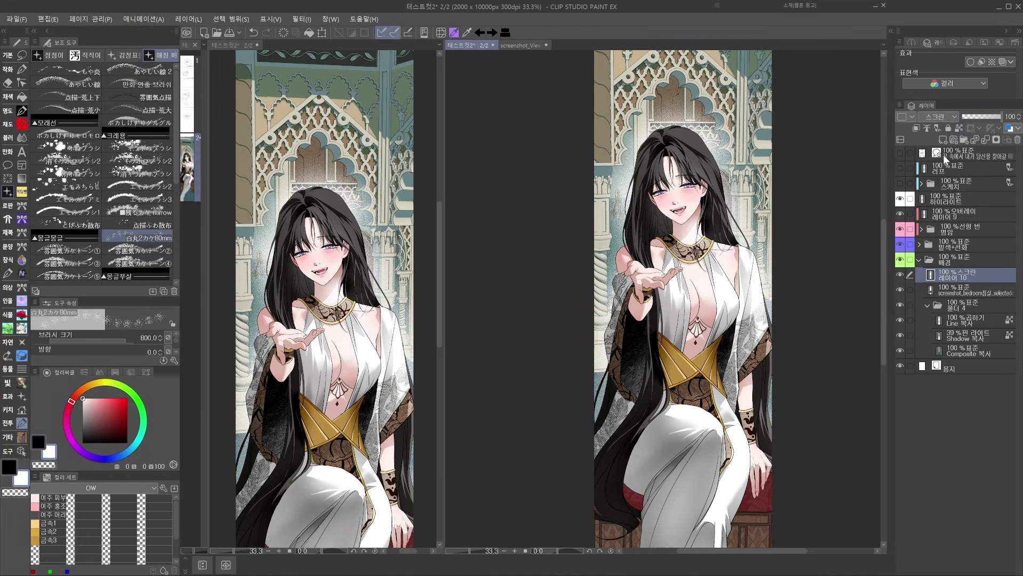
left_click(90, 414)
left_click(134, 447)
- Try the 색상 닷지 blending mode on 레이어 10 and return it to Screen
left_click(941, 116)
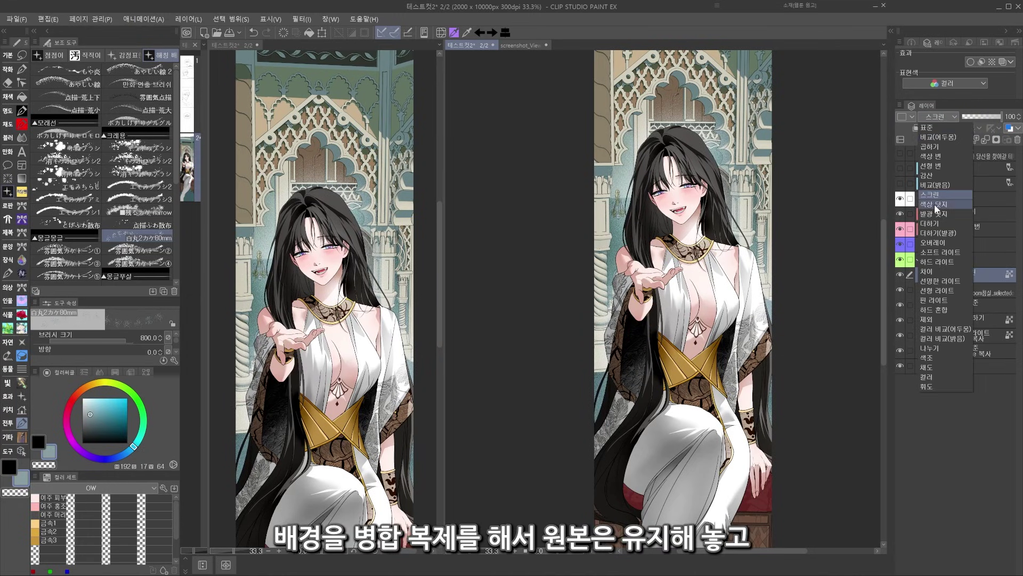
left_click(934, 204)
left_click(941, 116)
left_click(966, 194)
- Make a merged duplicate of 폴더 4 directly above the original, and collapse the original folder
key("ctrl+j")
key("ctrl+e")
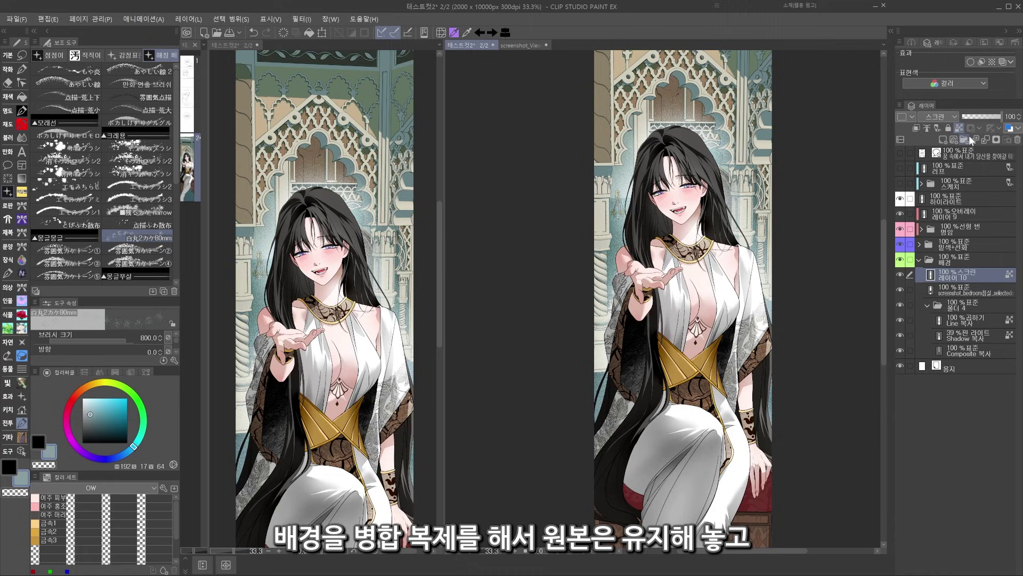
left_click(900, 275)
left_click(899, 275)
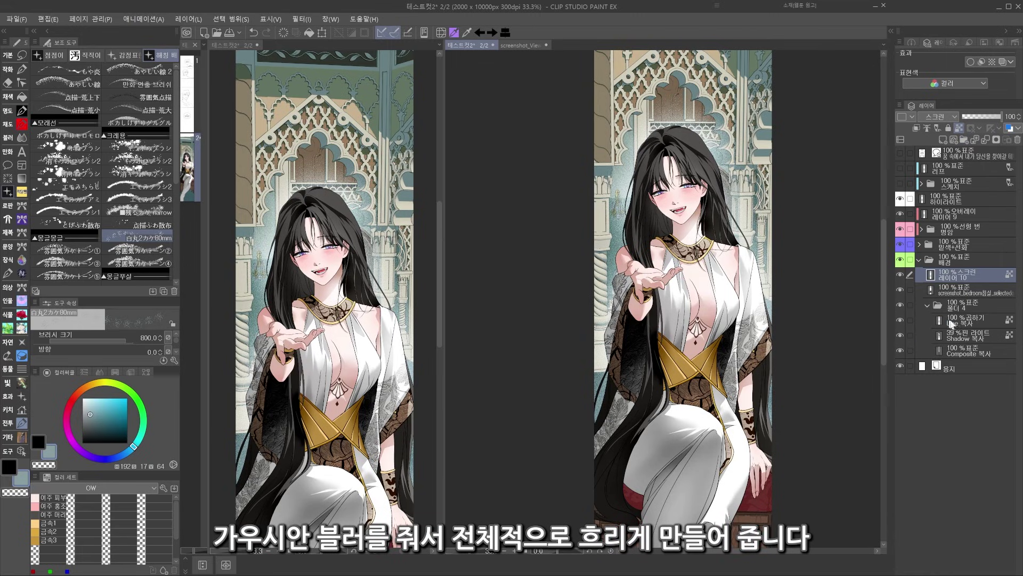
left_click(928, 306)
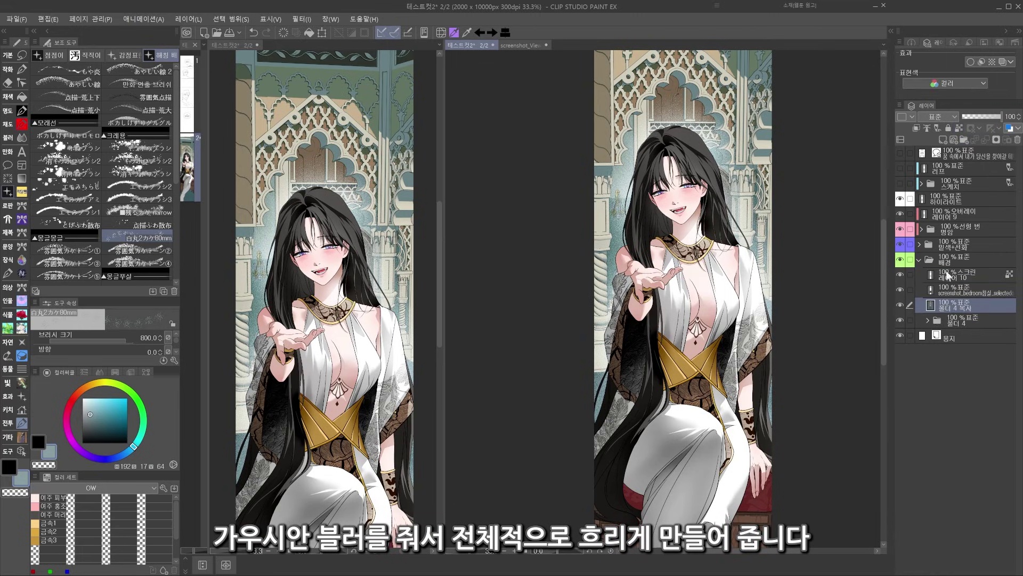
- Apply a Gaussian blur of 10.67 to the 폴더 4 복사 layer and check the softened background
left_click(302, 18)
left_click(402, 116)
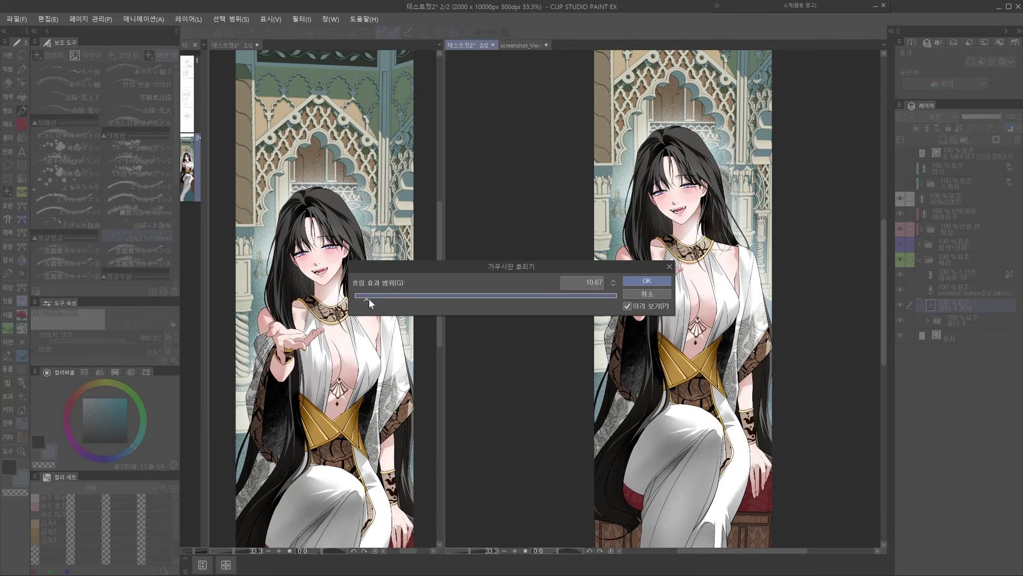
key("Return")
left_click_drag(767, 242, 773, 301)
scroll(725, 240, "up", 2)
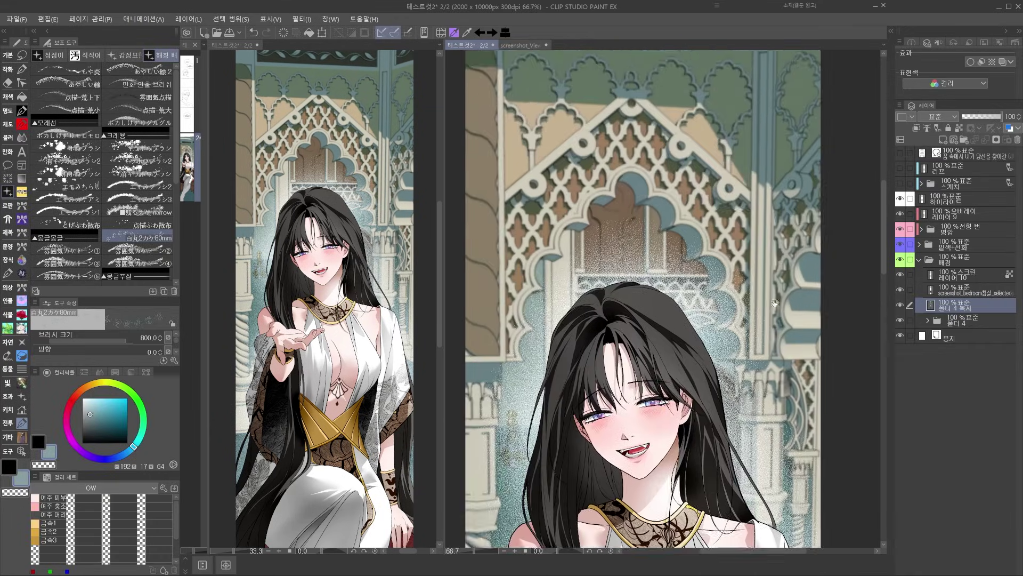
left_click_drag(762, 351, 742, 274)
scroll(762, 107, "down", 3)
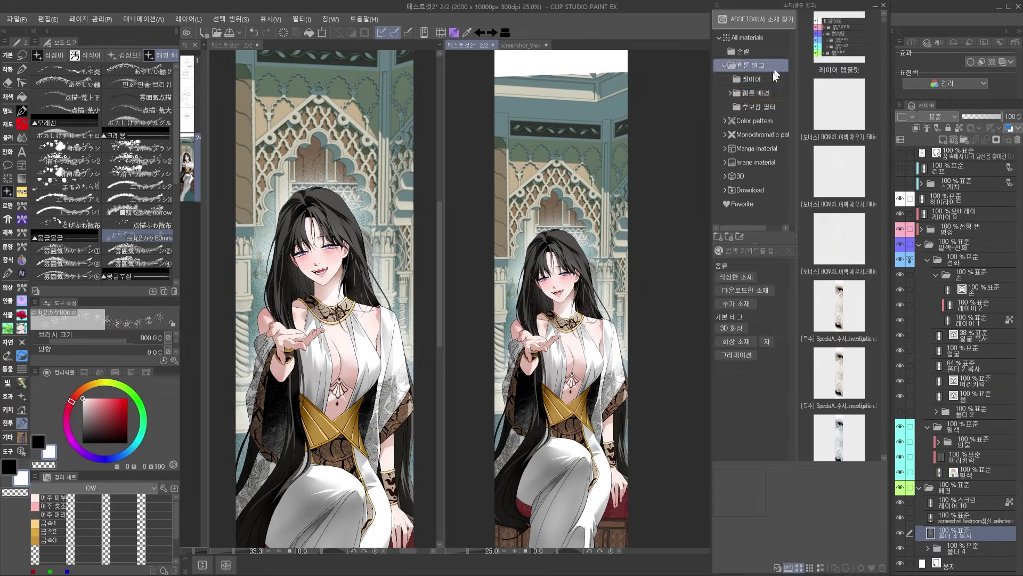
- Place the 여백 "Fill in the margins" material over the background above 폴더 4 복사, and set it to Screen blending
left_click_drag(835, 175, 656, 297)
scroll(613, 158, "down", 3)
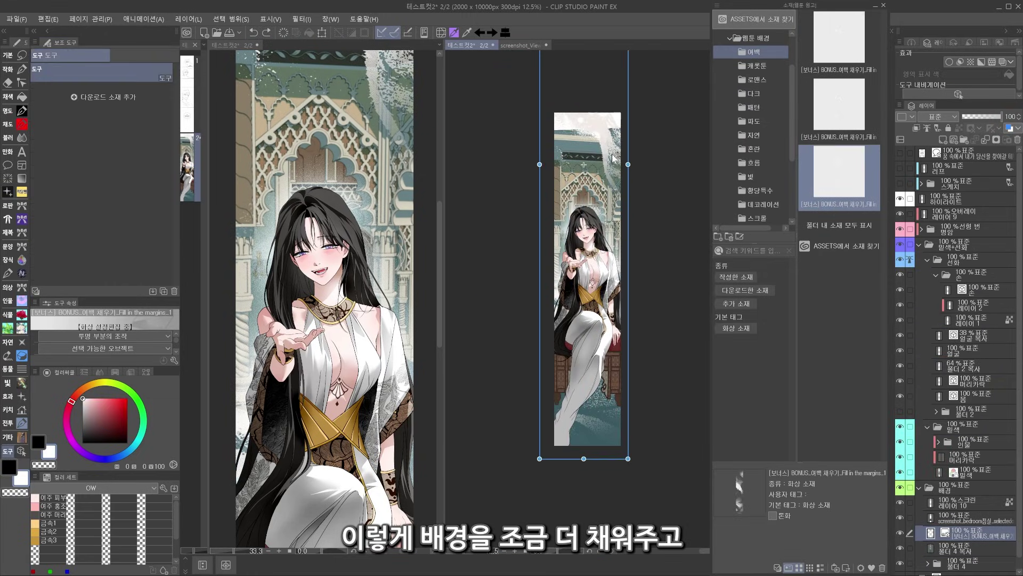
left_click_drag(615, 130, 611, 162)
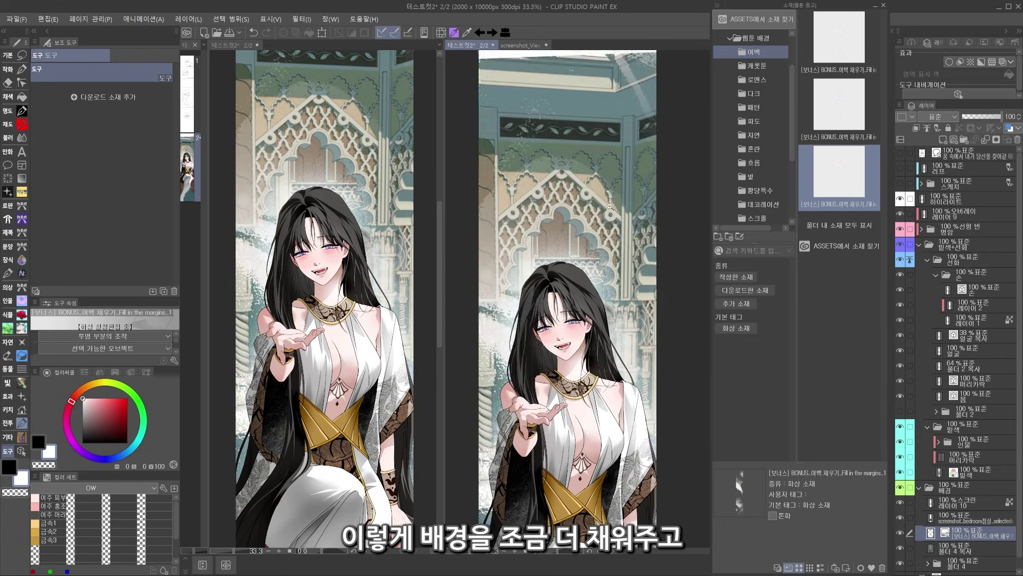
mouse_move(1000, 116)
left_mouse_down()
mouse_move(991, 120)
mouse_move(1002, 117)
left_mouse_up()
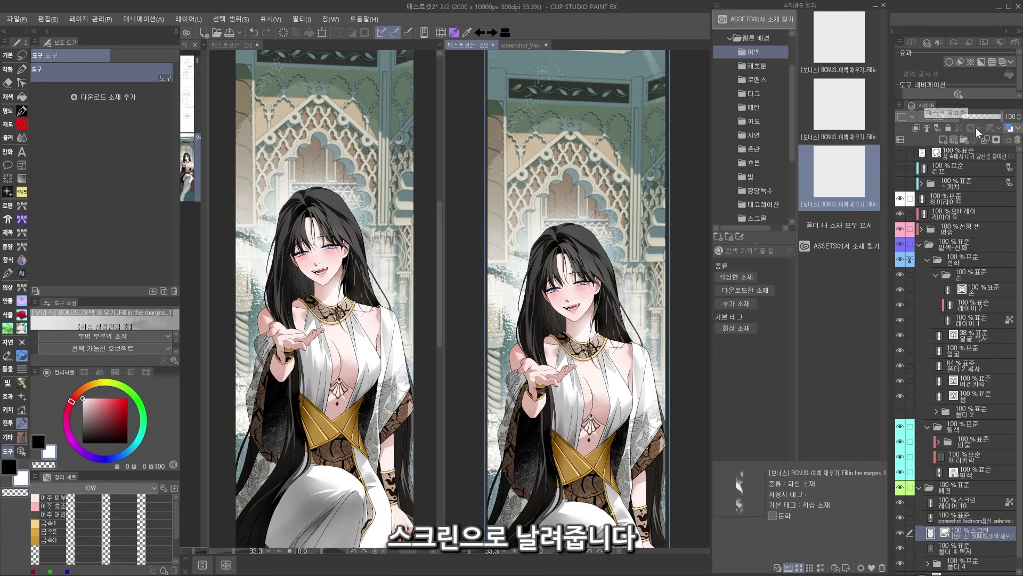
- Select the margin-fill material layer and shift it downward over the background with a transform
scroll(938, 479, "down", 1)
left_click(969, 505)
left_click(970, 521)
key("ctrl+t")
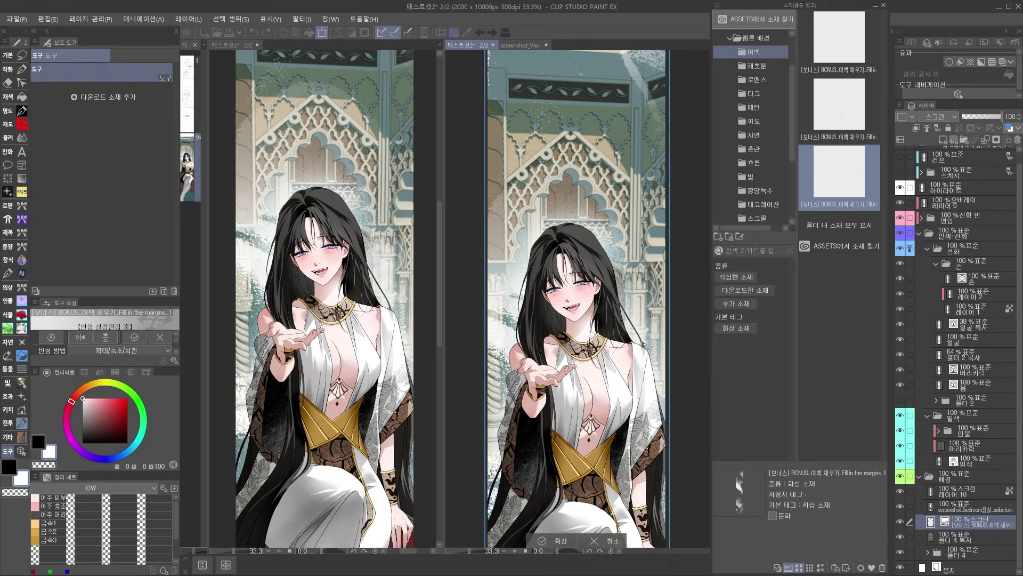
left_click_drag(640, 267, 643, 474)
key("Return")
- Create a new layer above the background's Screen layers and fade the page's top to white with a foreground-to-transparent gradient
left_click_drag(666, 525, 663, 480)
left_click(901, 506)
left_click(952, 493)
left_click_drag(650, 266, 645, 357)
key("ctrl+shift+n")
key("g")
key("g")
key("x")
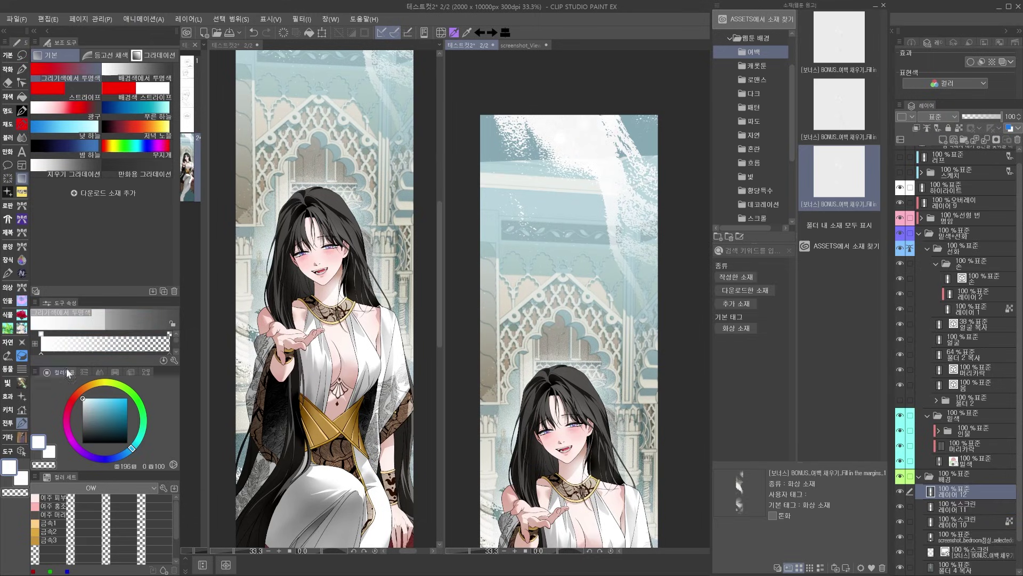
left_click_drag(646, 141, 641, 176)
left_click_drag(664, 141, 652, 267)
left_click_drag(653, 266, 636, 170)
scroll(645, 229, "down", 1)
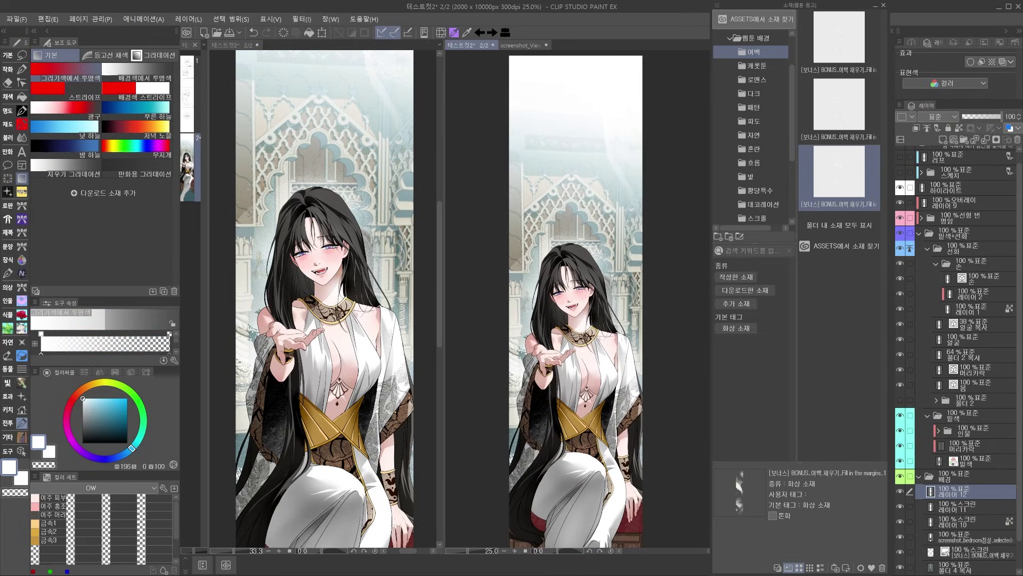
- Compare the background with its Screen layers around 레이어 10 shown and hidden
left_click(951, 521)
scroll(949, 519, "down", 1)
left_click(933, 506)
double_click(900, 505)
left_click(900, 491)
left_click(900, 491)
left_click(933, 491)
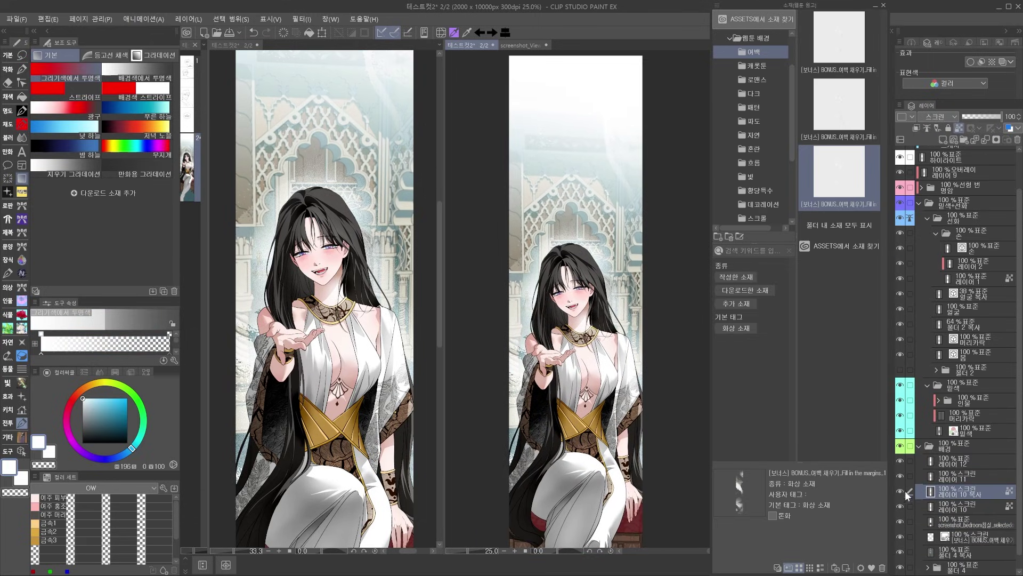
- Fade the page's bottom to white with gradients on 레이어 12 and on a new layer over the character
left_click_drag(648, 479, 650, 374)
scroll(639, 341, "down", 2)
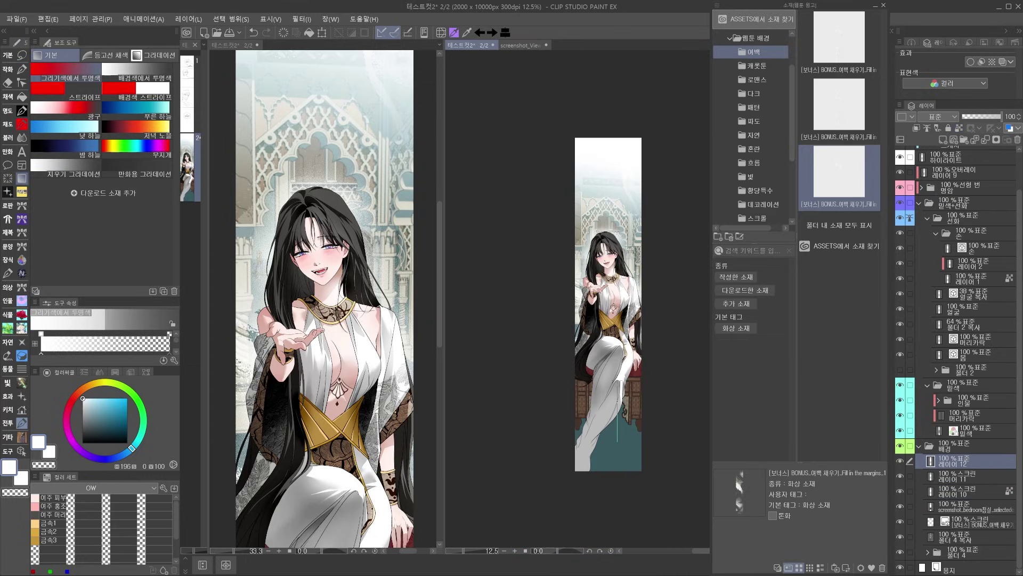
left_click_drag(1020, 319, 1020, 279)
left_click(959, 214)
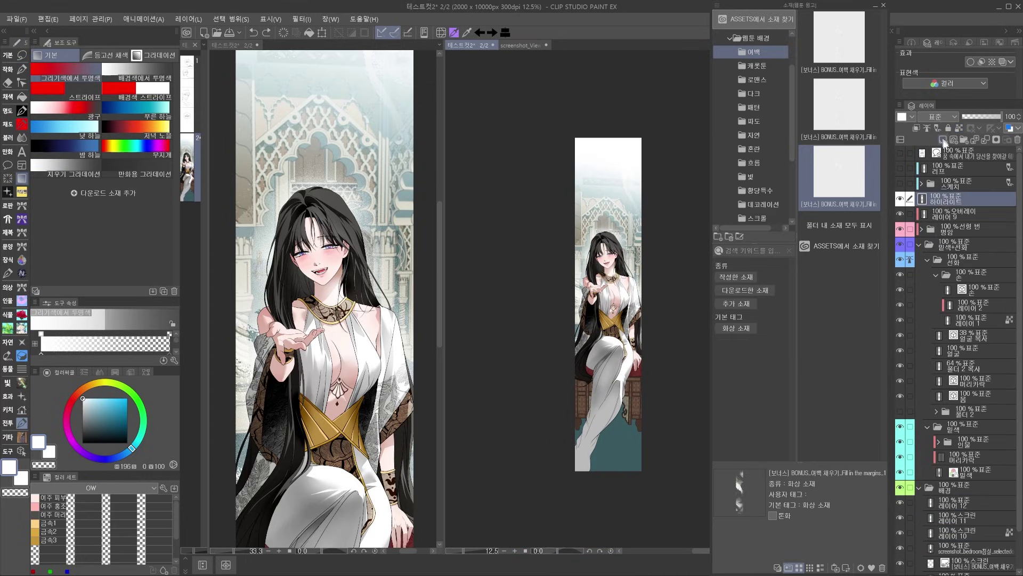
left_click(942, 139)
left_click_drag(620, 471, 619, 379)
scroll(650, 413, "up", 1)
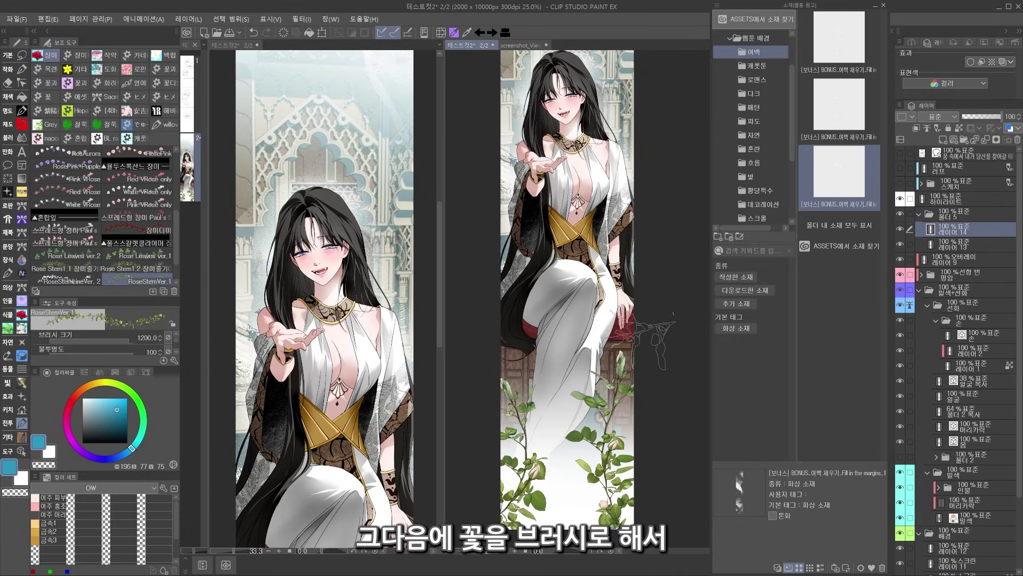
- Transform the rose stem at the page's lower right, and fill the rose layer with flat blue with transparent pixels locked
key("ctrl+t")
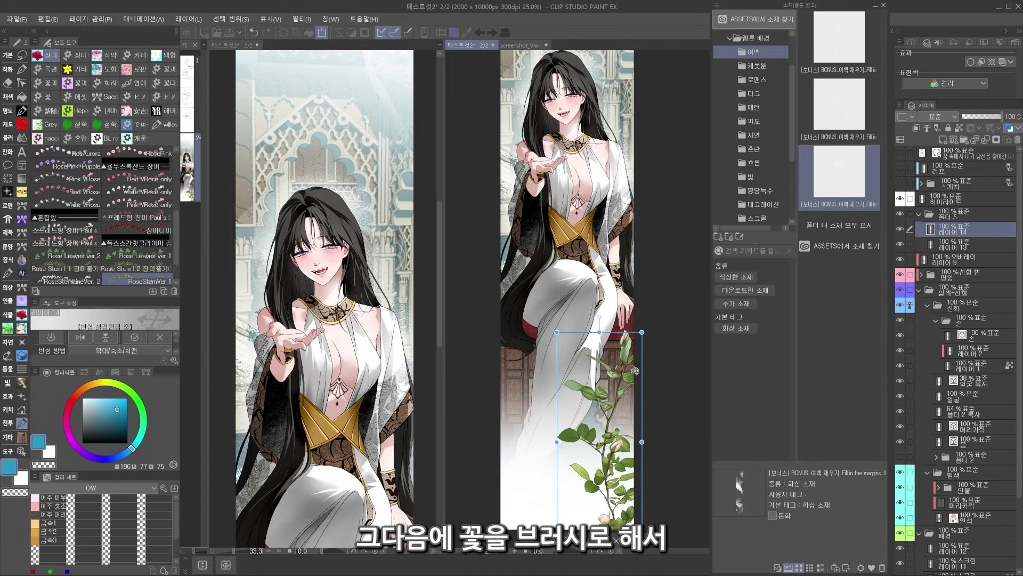
key("Return")
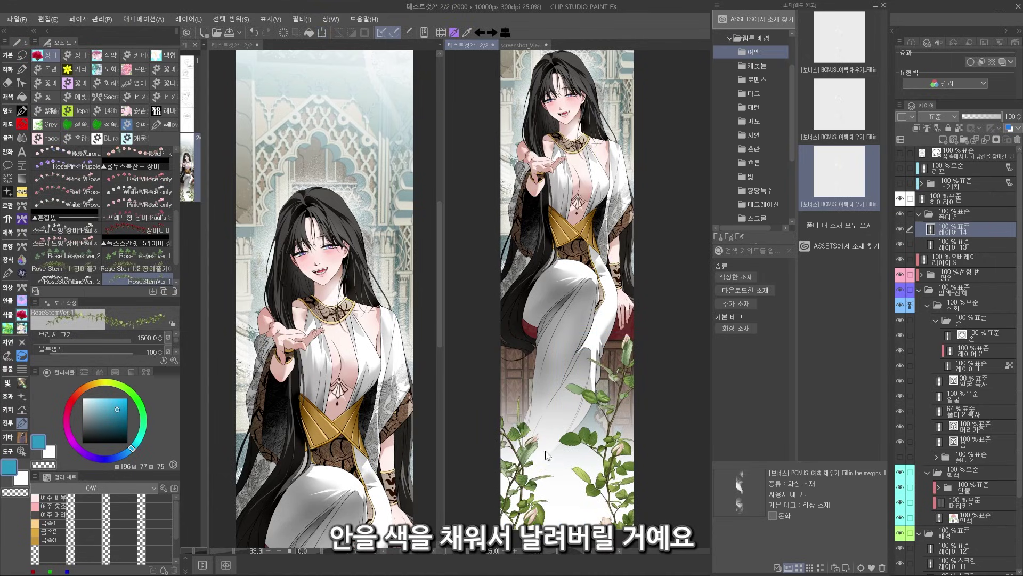
scroll(643, 398, "down", 2)
scroll(637, 411, "up", 2)
key("slash")
key("alt+Delete")
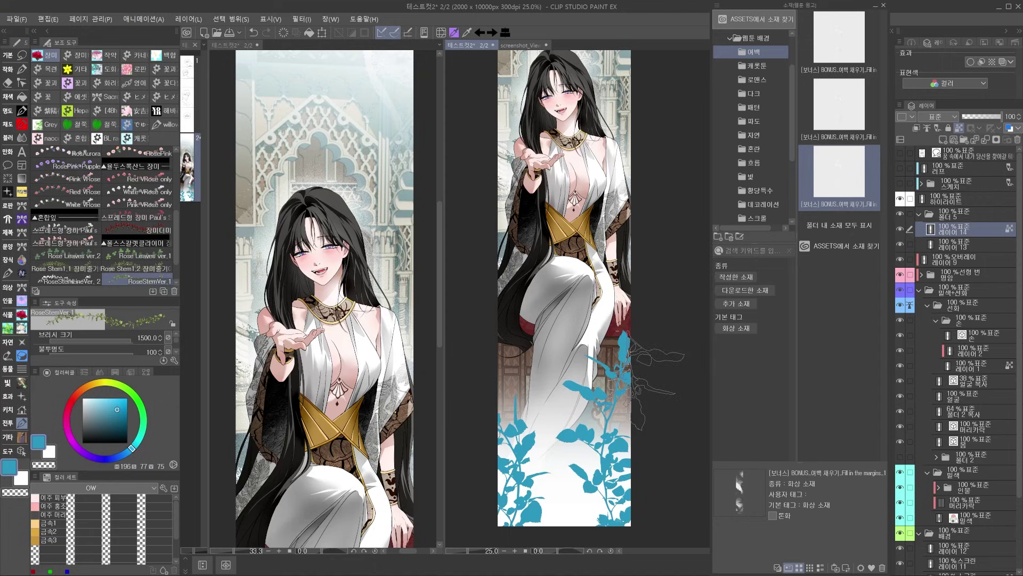
- Set the rose layer to Screen blending at 70% opacity and 폴더 5 to Through (통과)
left_click(939, 116)
left_click(936, 211)
left_click(954, 117)
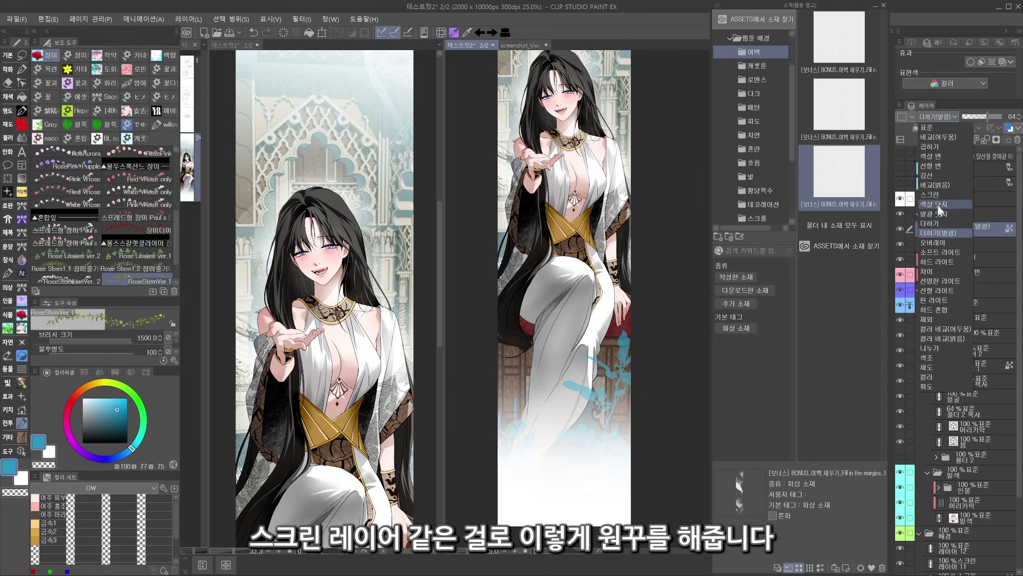
left_click(974, 161)
left_click(936, 215)
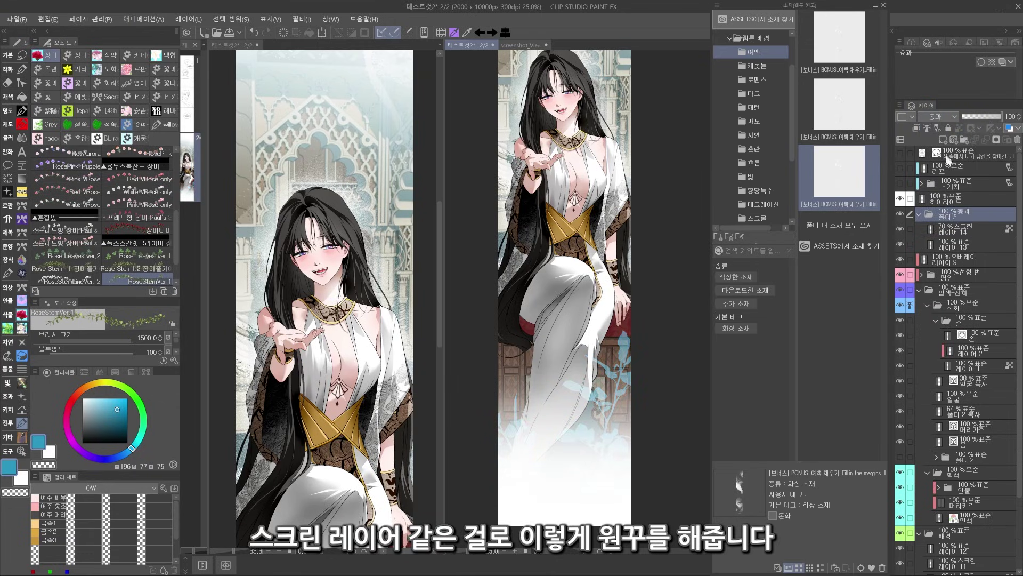
right_click(628, 368)
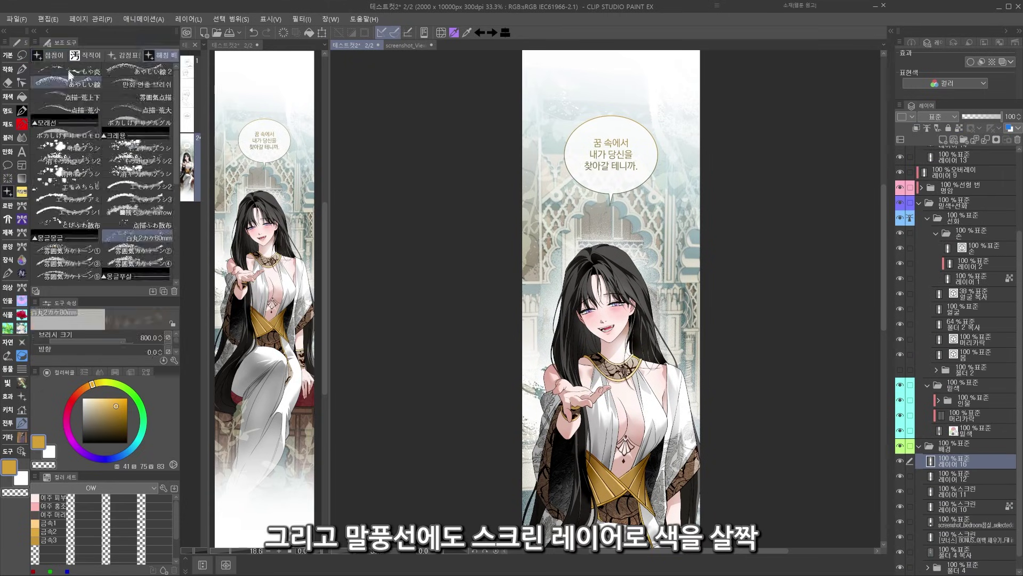
scroll(670, 204, "up", 3)
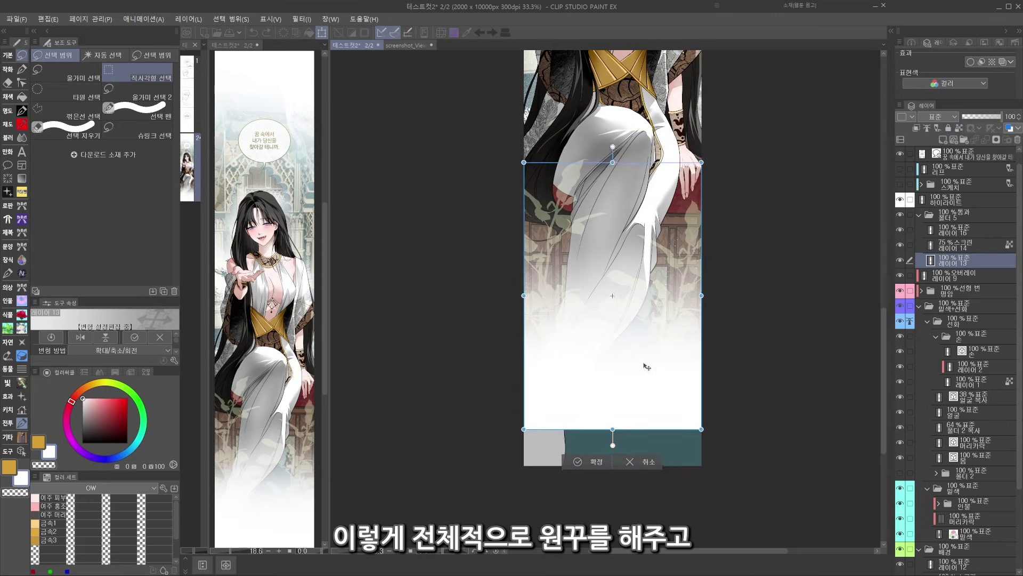
scroll(613, 298, "up", 10)
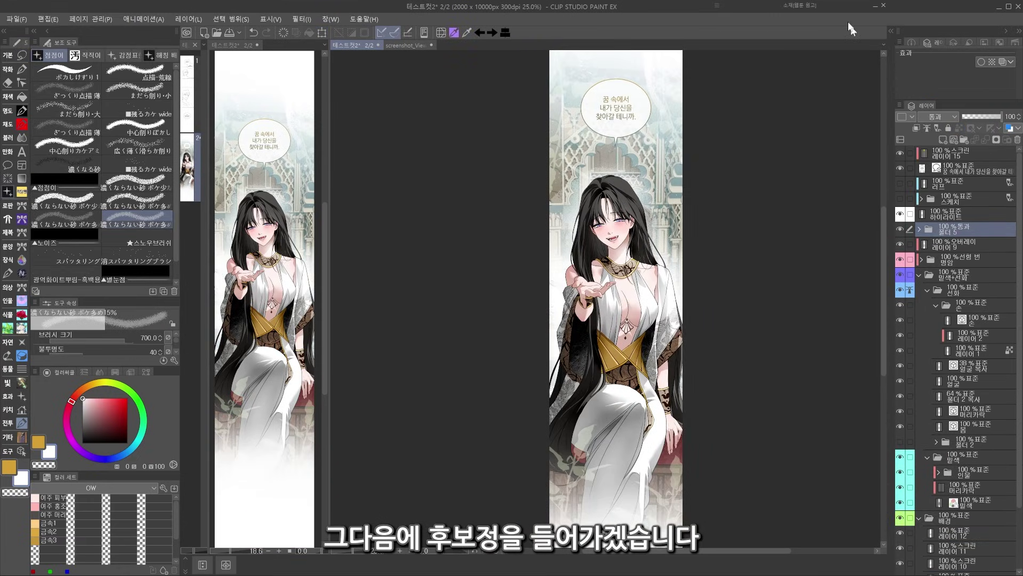
- Open the 후보정 필터 material folder under 웹툰 원고 and browse its gradient filters
left_click(875, 6)
left_click(730, 92)
left_click(759, 106)
left_click_drag(882, 63, 882, 81)
scroll(840, 160, "down", 3)
- Try post-correction filters including 낭만적인 over the artwork below 폴더 5, and remove them again
left_click_drag(840, 133, 961, 243)
left_click(1017, 139)
left_click_drag(885, 98, 884, 103)
left_click_drag(845, 149, 942, 233)
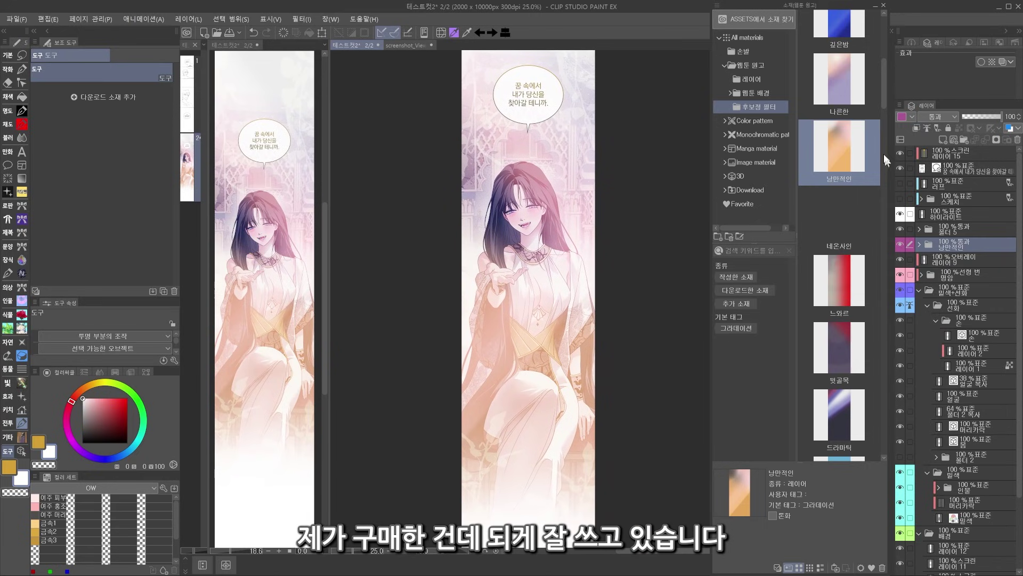
key("ctrl+z")
- Try the 봄빛 filter over the artwork below 폴더 5 and browse the remaining filter materials
scroll(880, 152, "down", 5)
scroll(881, 152, "down", 4)
left_click_drag(839, 200, 938, 244)
left_click_drag(856, 180, 933, 238)
left_click_drag(883, 179, 878, 220)
scroll(878, 219, "down", 10)
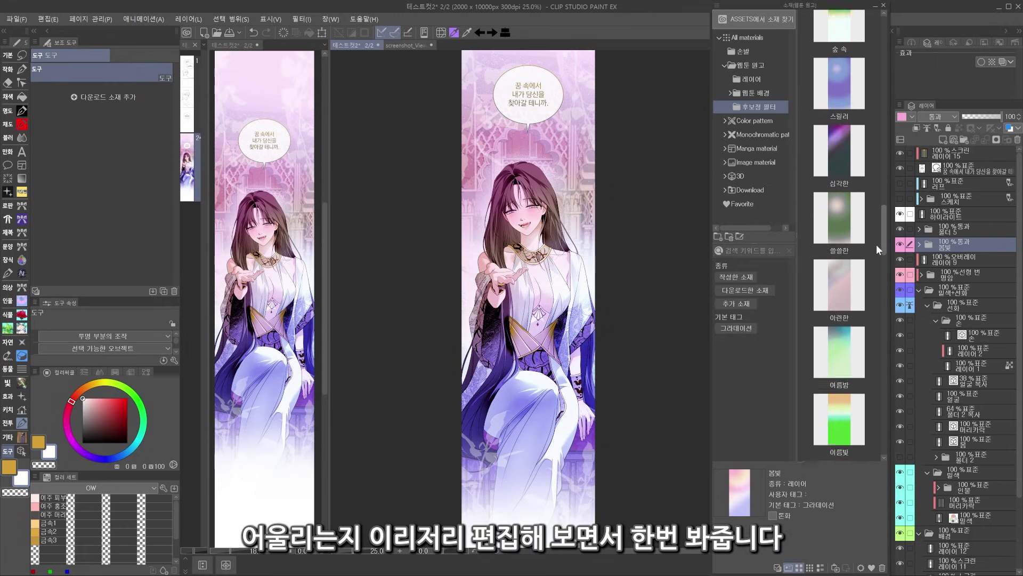
scroll(873, 323, "down", 10)
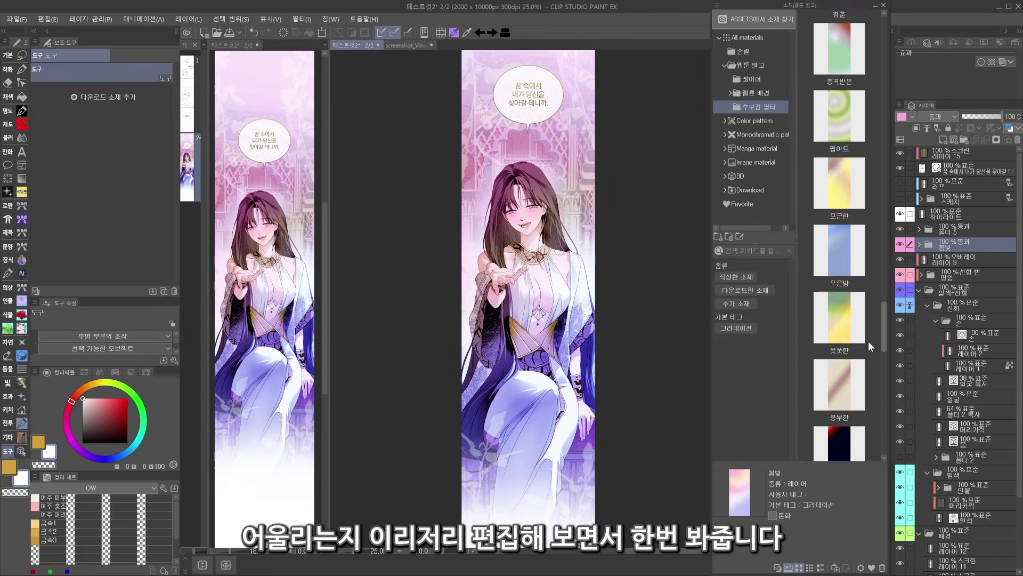
- Place the 따뜻한 filter below 폴더 5 and reposition the gradient of its Hard Light 라이팅 layer
left_click_drag(840, 299, 901, 256)
left_click(899, 260)
left_click(930, 274)
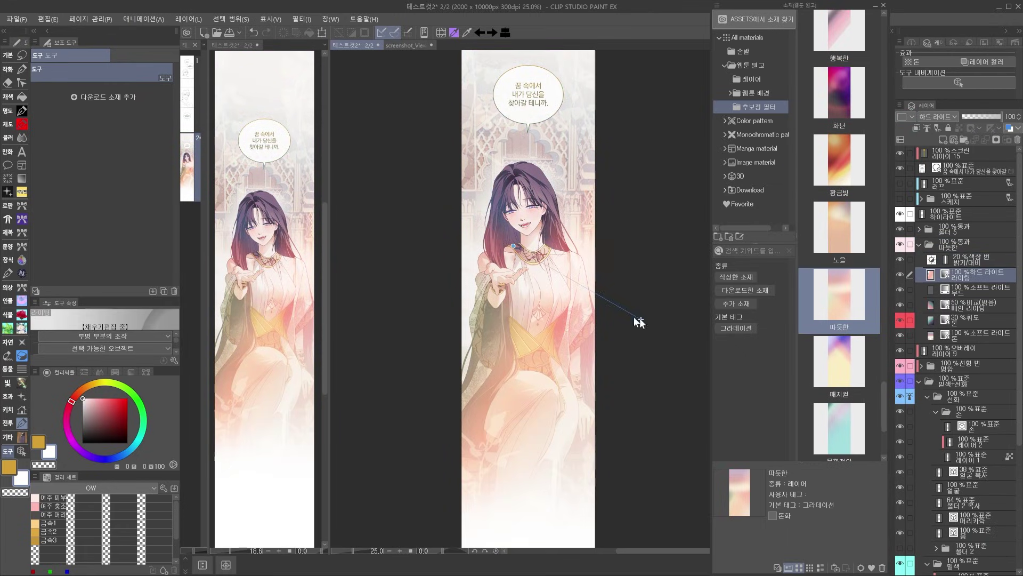
left_click_drag(638, 319, 598, 107)
- Redirect the 메인 라이팅 gradient toward the page's upper right and set that layer's opacity to 38%
left_click(930, 290)
left_click(900, 305)
left_click(900, 305)
left_click(931, 305)
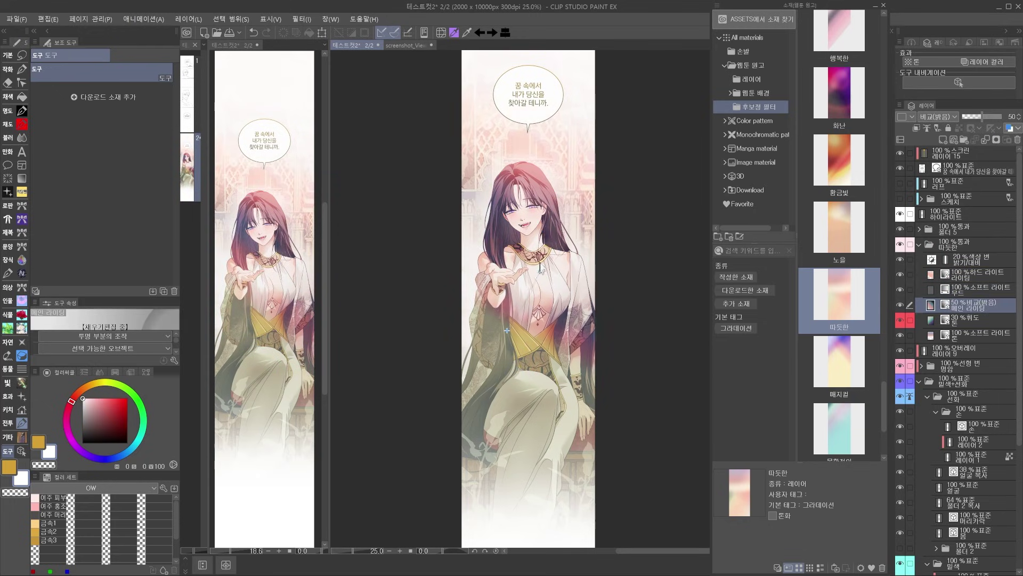
left_click_drag(550, 320, 607, 176)
left_click_drag(531, 379, 525, 395)
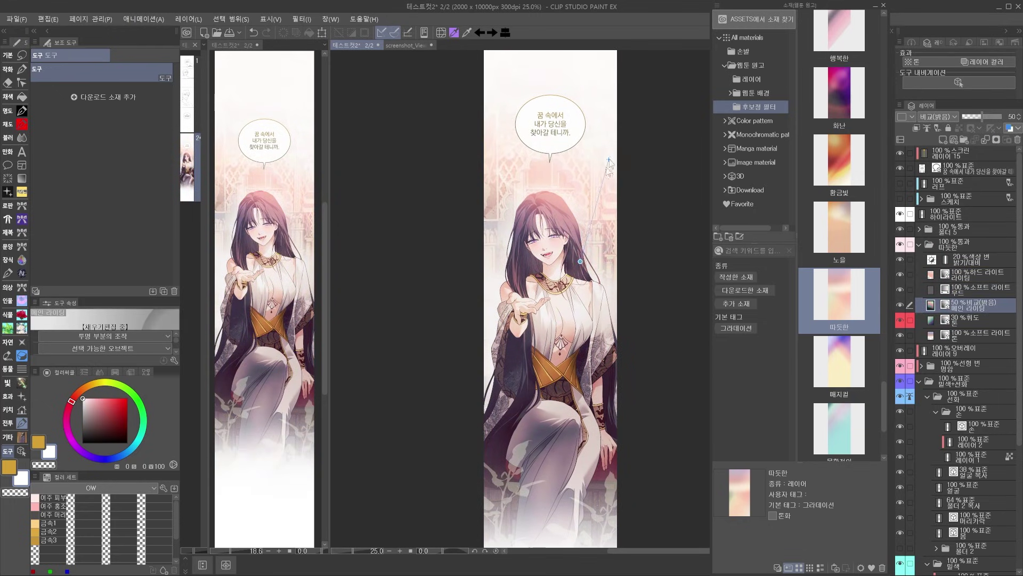
left_click_drag(498, 477, 568, 310)
left_click_drag(982, 116, 971, 121)
- Compare the 따뜻한 filter's two lowest layers on and off, and set its luminosity 톤 layer's opacity to 21%
left_click(930, 320)
left_click(900, 320)
left_click(931, 335)
left_click(900, 335)
left_click(900, 335)
left_click(900, 320)
left_click(930, 320)
- Compare the artwork with the 따뜻한 filter hidden, and replace that filter folder with the 몽환적인 filter
left_click(966, 243)
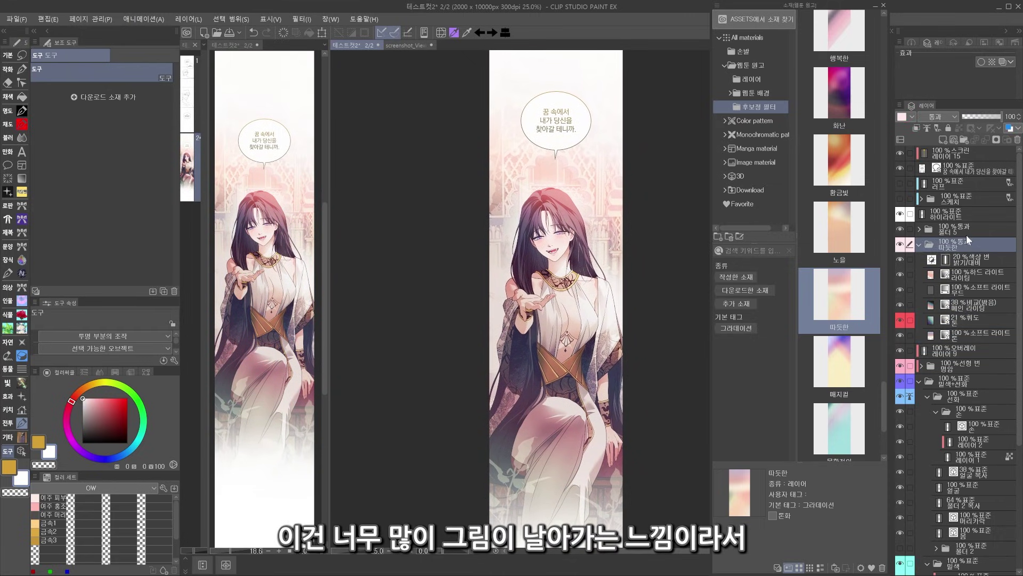
left_click(900, 244)
left_click(900, 244)
left_click(900, 244)
left_click_drag(885, 399, 884, 419)
left_click_drag(840, 279, 951, 241)
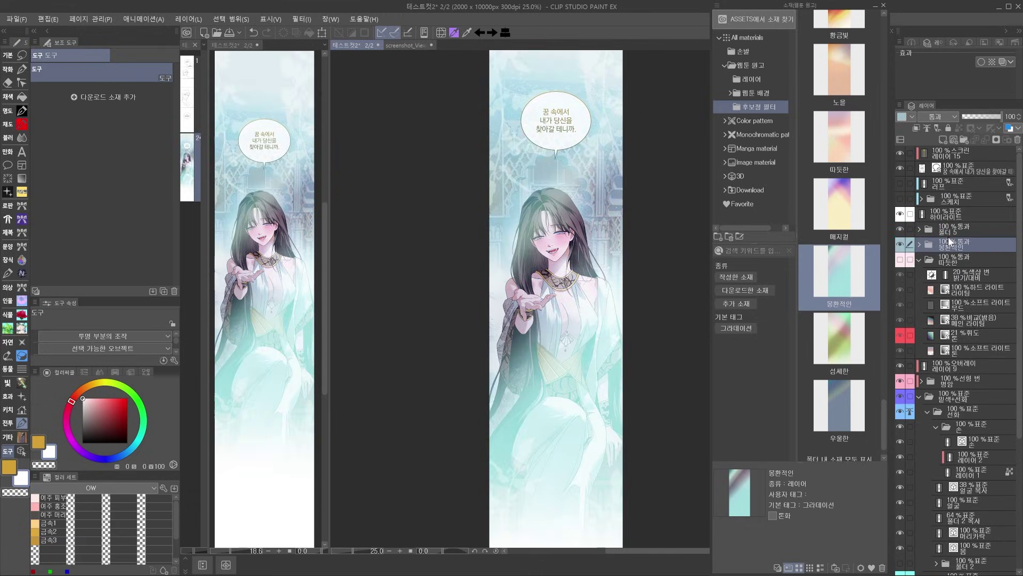
left_click(951, 264)
key("Delete")
- Expand the 몽환적인 folder and reposition the gradients of its two Screen 라이팅 layers away from the character
left_click(919, 244)
left_click(932, 260)
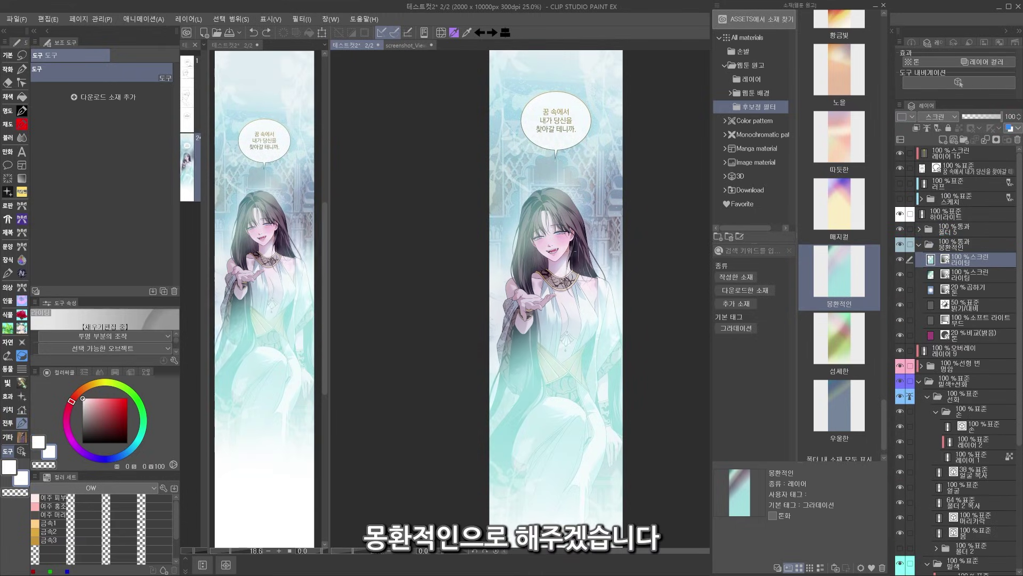
left_click(957, 244)
left_click(966, 260)
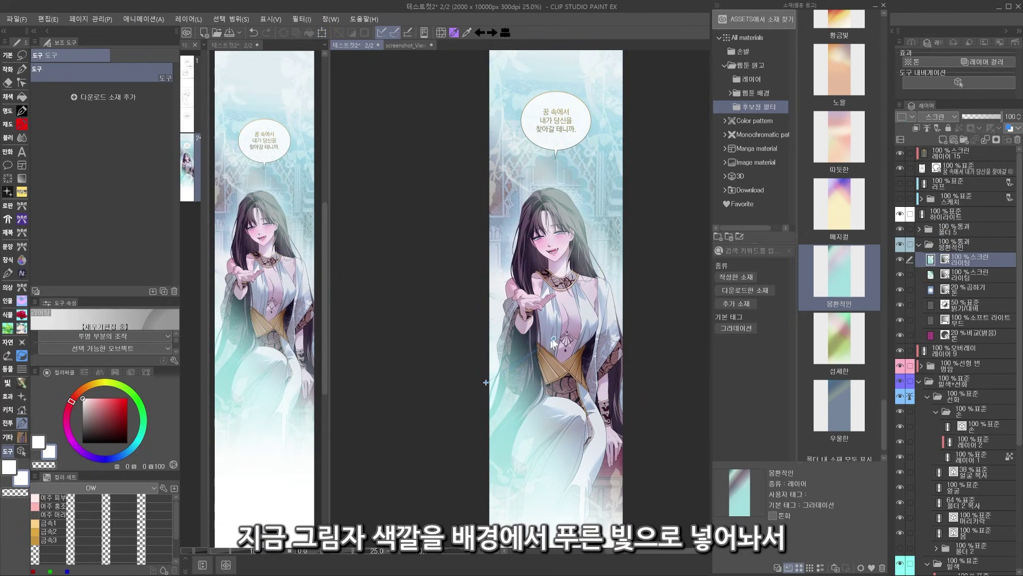
left_click_drag(630, 260, 623, 212)
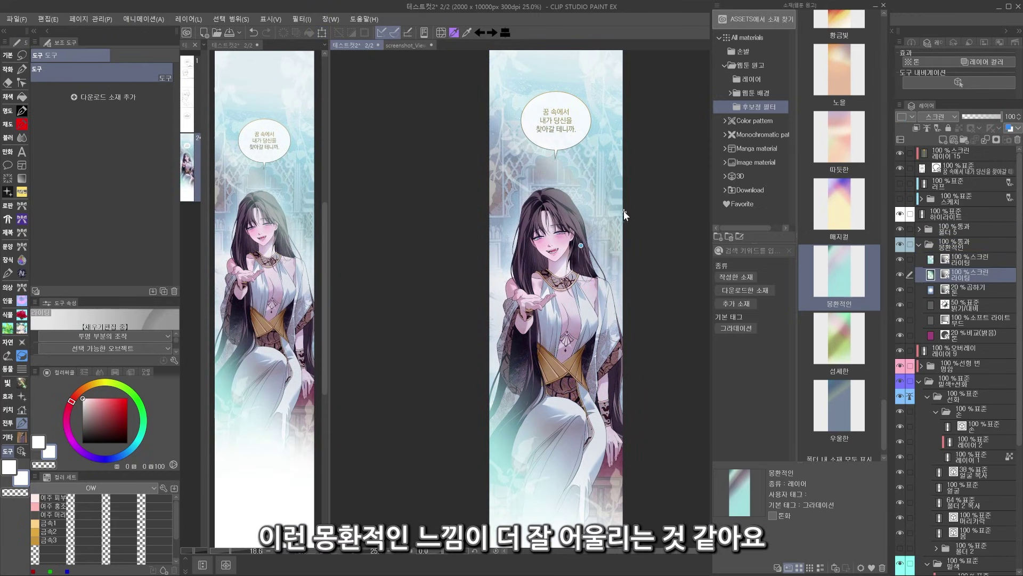
left_click_drag(590, 297, 583, 262)
left_click_drag(624, 211, 634, 166)
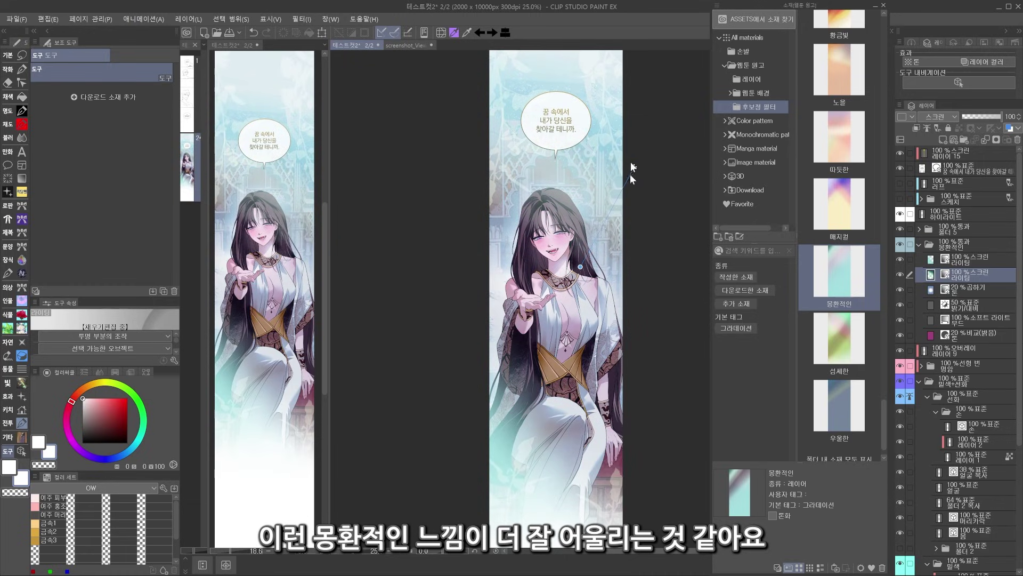
left_click_drag(658, 270, 644, 314)
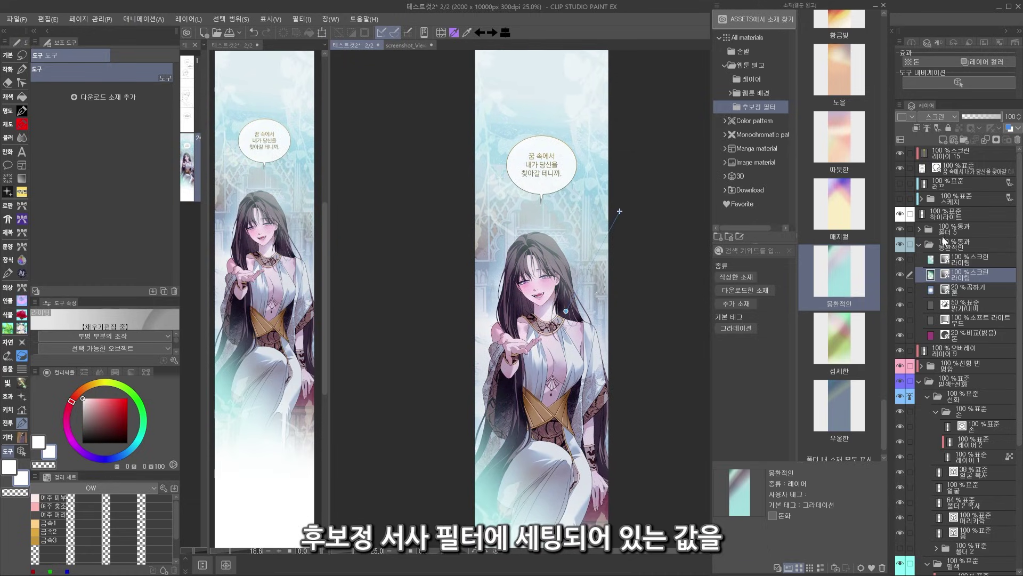
- Adjust the radial gradient of the Multiply 톤 layer, and set the Soft Light 무드 layer's opacity to 66%
left_click(900, 291)
left_click(900, 288)
left_click_drag(555, 361, 572, 369)
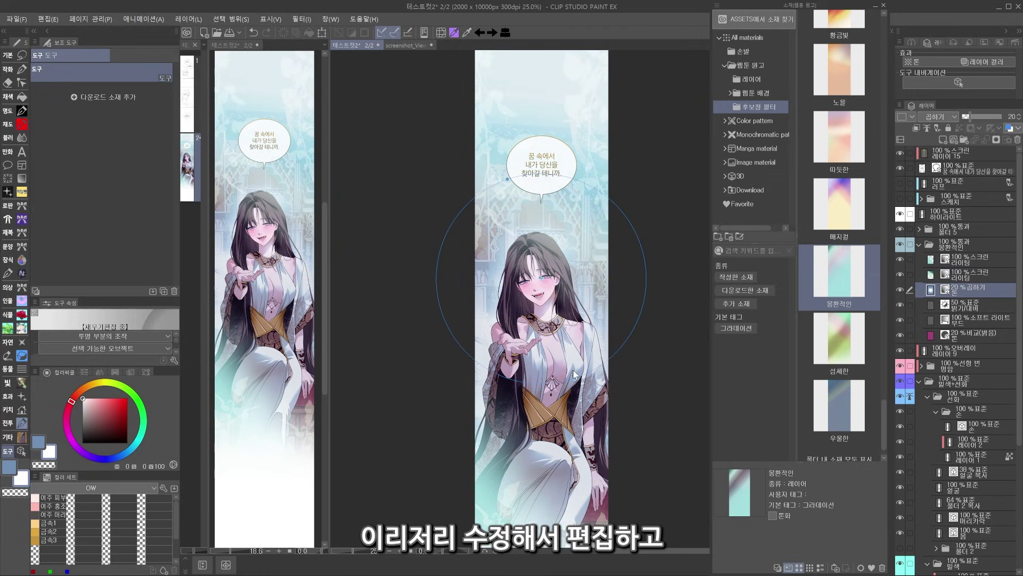
left_click(938, 304)
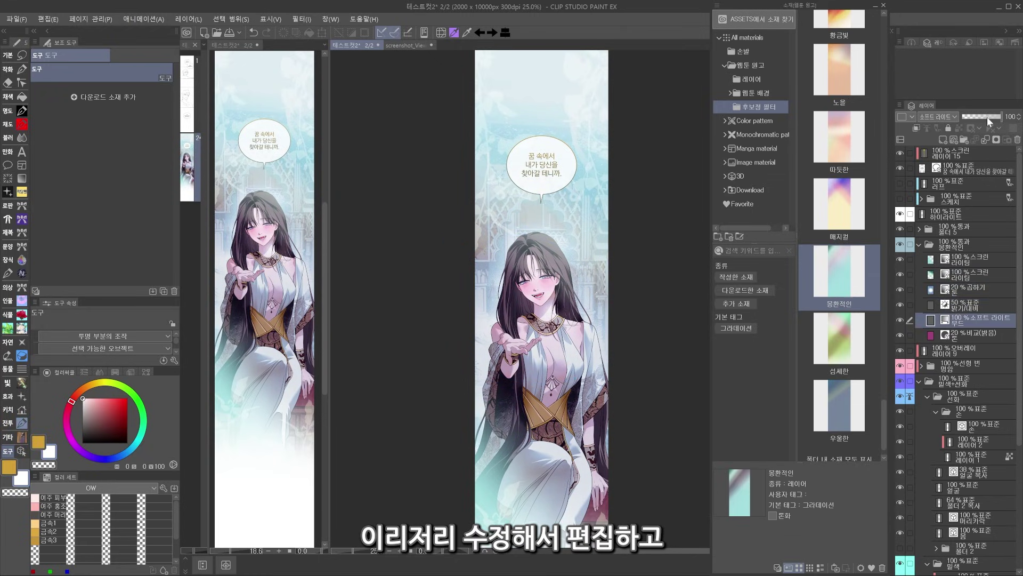
left_click(987, 117)
- Compare the artwork with the filter's bottom 톤 layer in Lighten blending shown and hidden
left_click(951, 332)
left_click(901, 335)
left_click(900, 335)
left_click(901, 335)
scroll(608, 370, "down", 2)
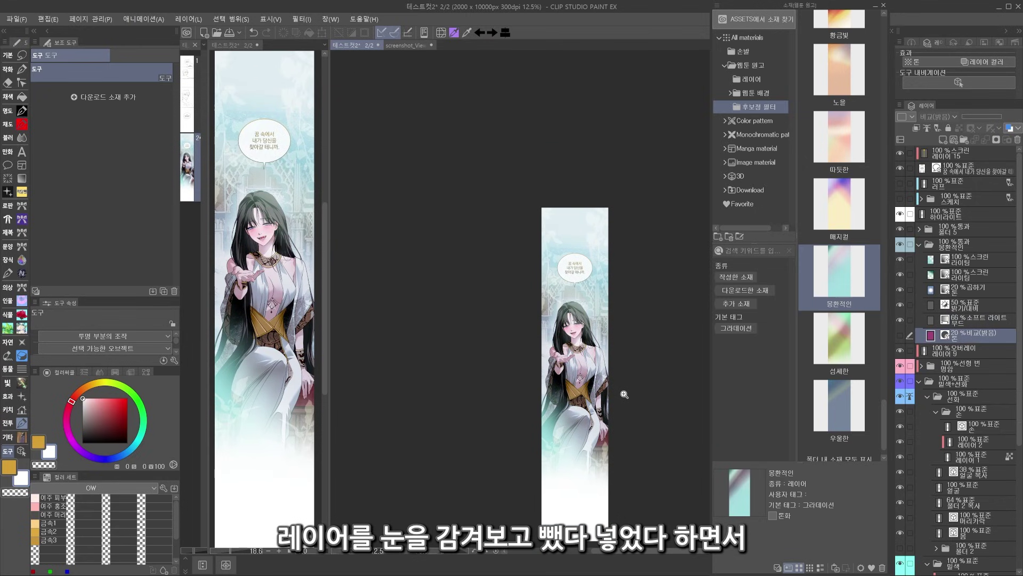
left_click(900, 335)
- Inspect the face up close, select the 하이라이트 layer and choose the 올가미 채색 tool
left_click_drag(575, 327, 666, 327)
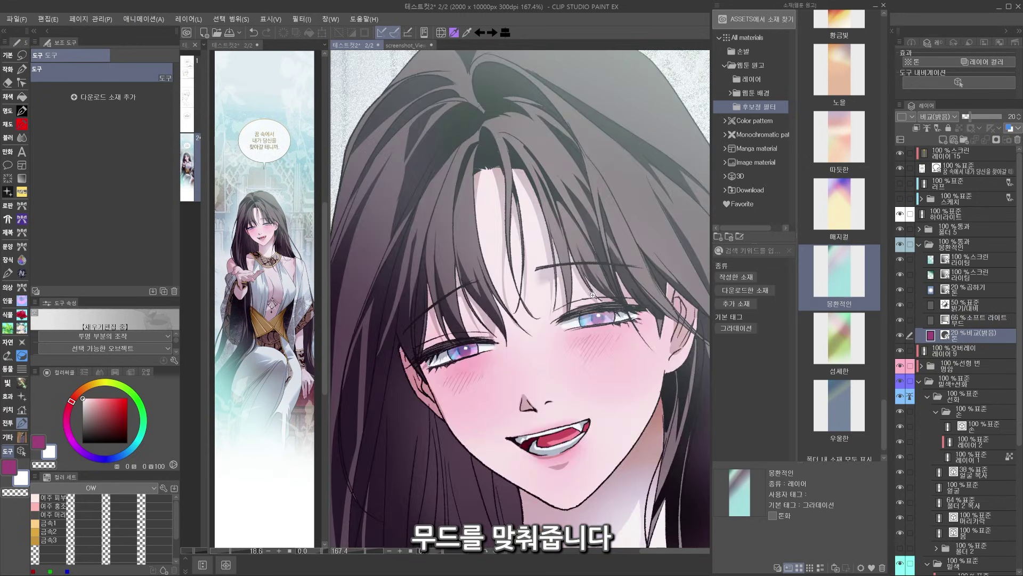
left_click(953, 212)
key("p")
left_click(83, 113)
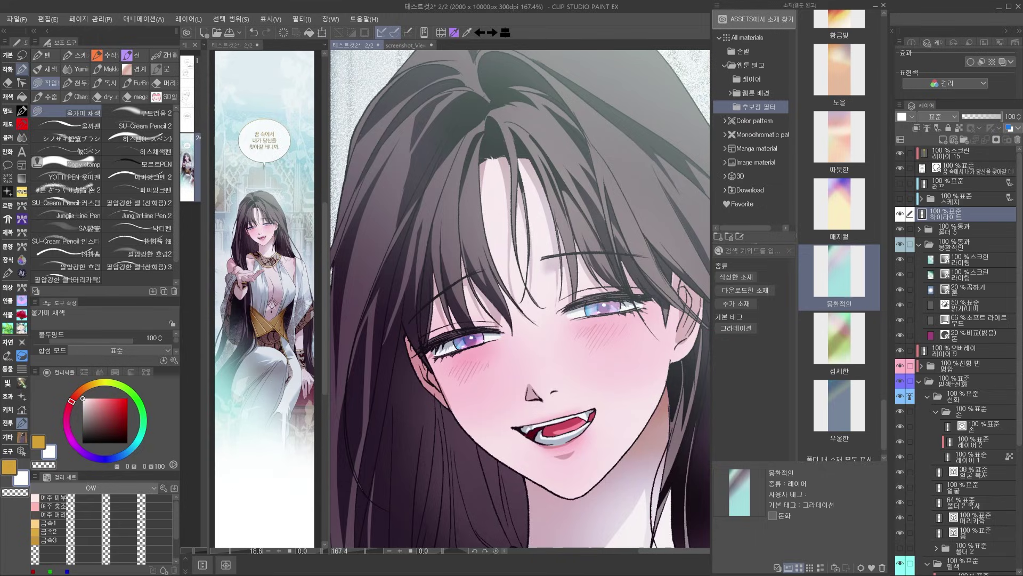
scroll(593, 419, "down", 8)
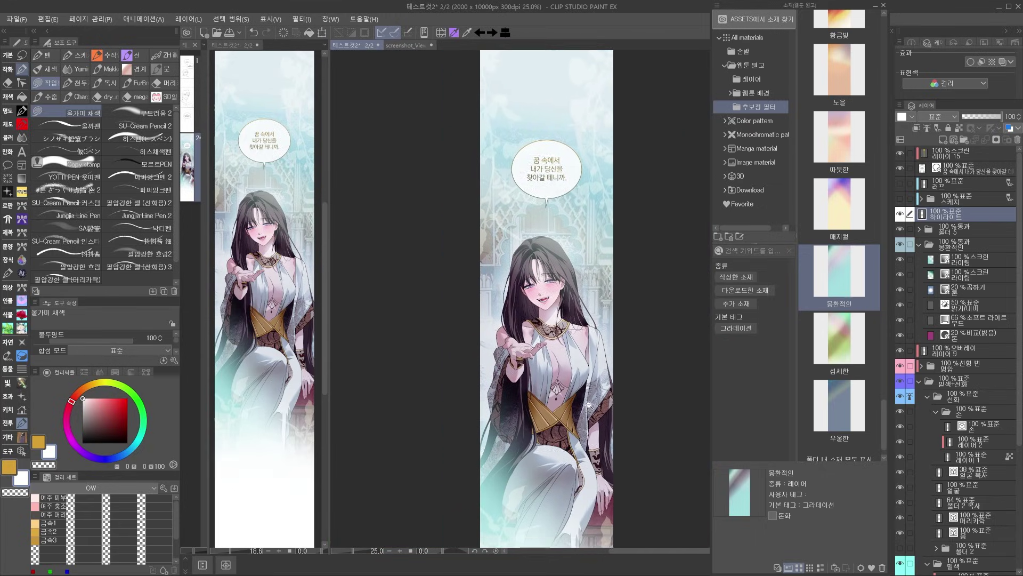
- Expand 폴더 5 and clear the white fade from 레이어 13
left_click(919, 229)
left_click(946, 243)
left_click(899, 273)
left_click(946, 273)
left_click_drag(614, 521, 624, 338)
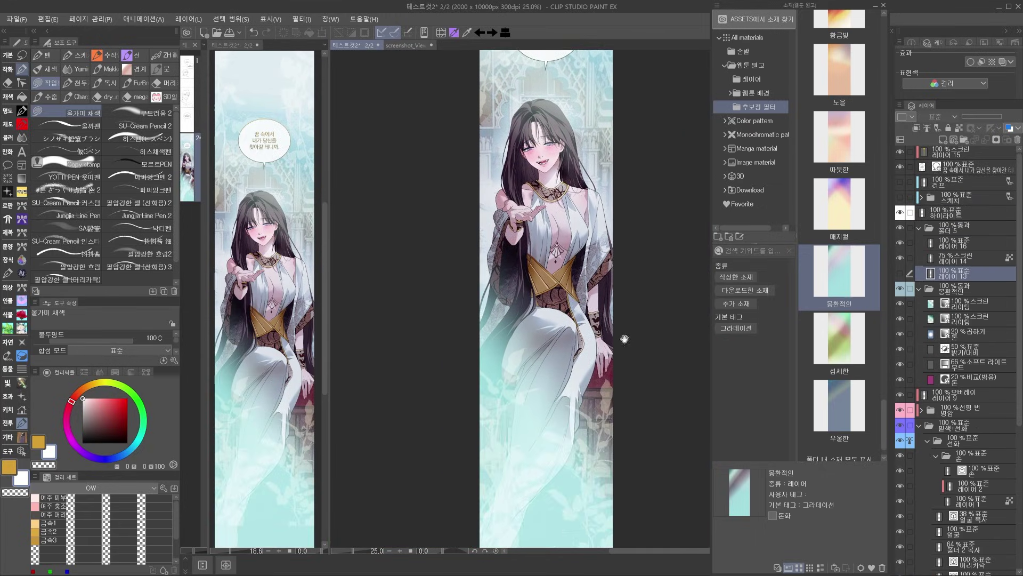
scroll(613, 373, "down", 1)
key("ctrl+a")
key("ctrl+d")
- Fade the upper and lower ends of the artwork to white with background-to-transparent gradients on 레이어 13
scroll(587, 169, "up", 3)
key("g")
key("g")
left_click_drag(597, 152, 598, 238)
left_click_drag(592, 512, 570, 64)
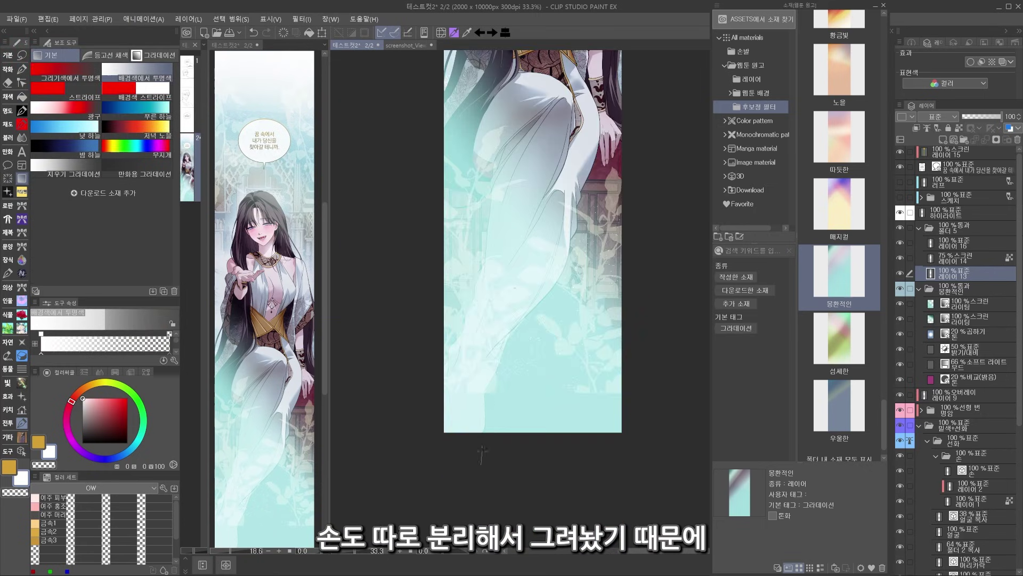
left_click_drag(533, 426, 533, 330)
left_click_drag(534, 405, 534, 309)
scroll(533, 347, "up", 5)
- Compare the artwork with the 20% Lighten 톤 layer toggled, then collapse and lock the 몽환적인 folder
left_click(902, 380)
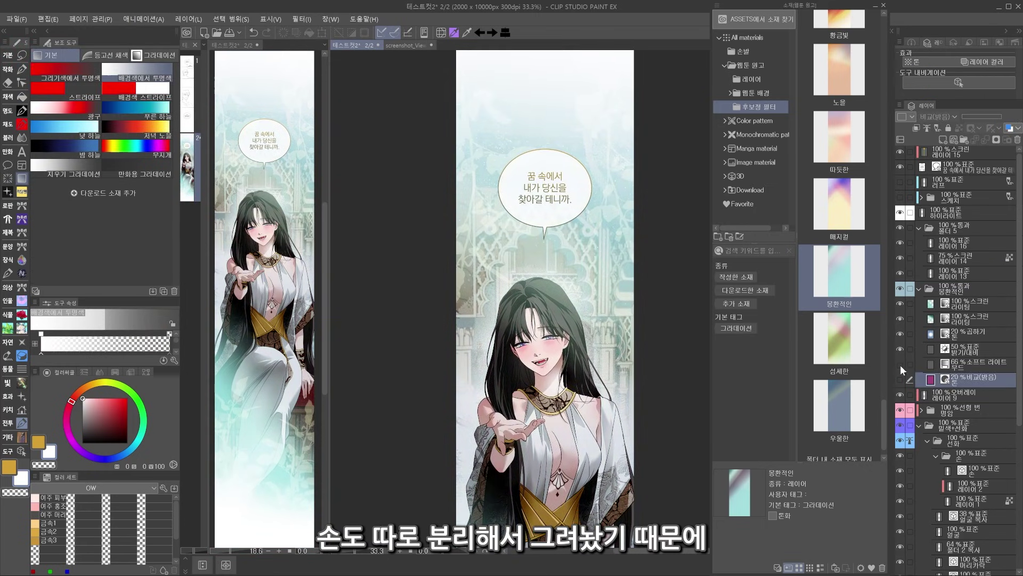
left_click(900, 379)
scroll(555, 499, "up", 1)
left_click(919, 288)
left_click(948, 127)
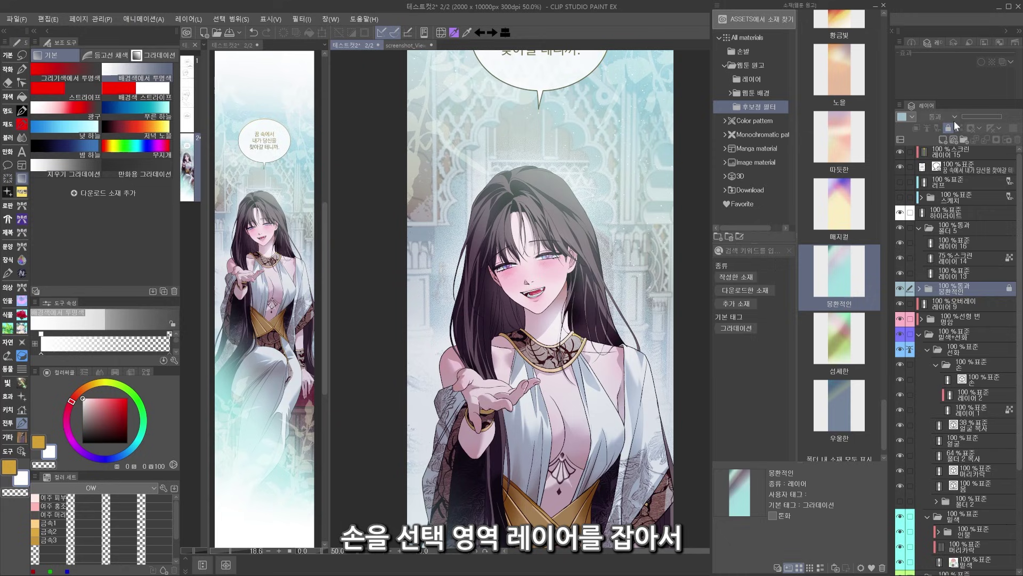
- On 레이어 16, refine the white glow around the outstretched hand with the soft eraser at size 500
left_click(960, 411)
left_click(927, 351)
left_click(954, 244)
left_click(13, 191)
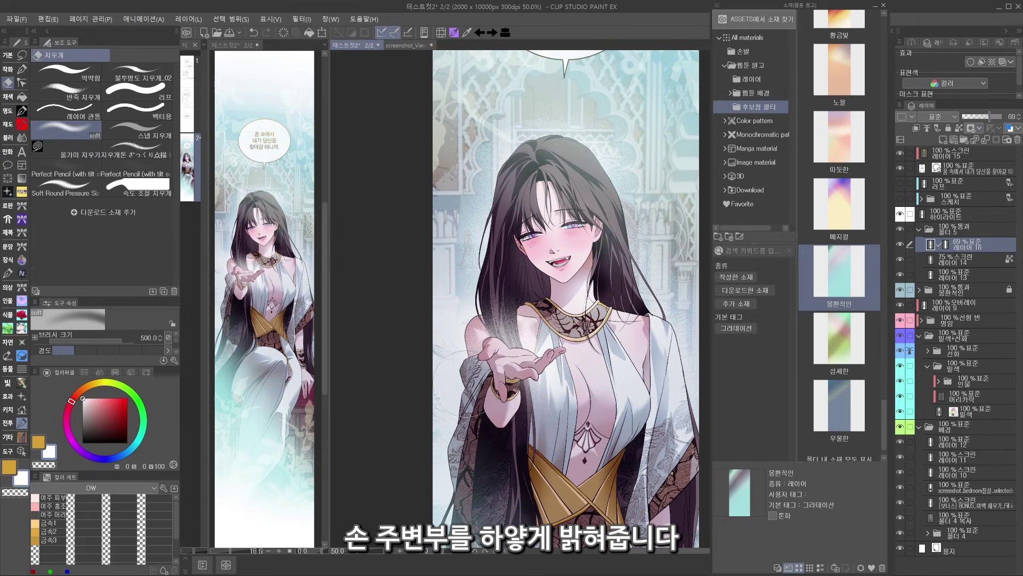
left_click_drag(468, 383, 521, 385)
- Add a new layer above the Overlay 레이어 9, hide the correction folders, and ready the komeペン pen at size 50
scroll(559, 469, "down", 1)
scroll(586, 352, "up", 1)
left_click(948, 306)
key("ctrl+shift+n")
left_click(900, 229)
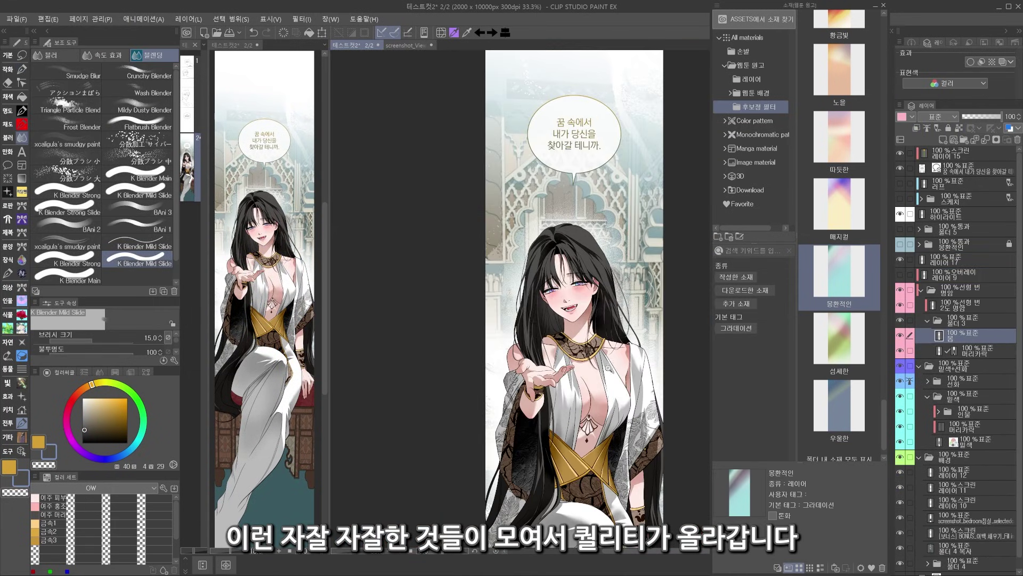
key("p")
scroll(597, 386, "up", 2)
left_click_drag(506, 421, 525, 319)
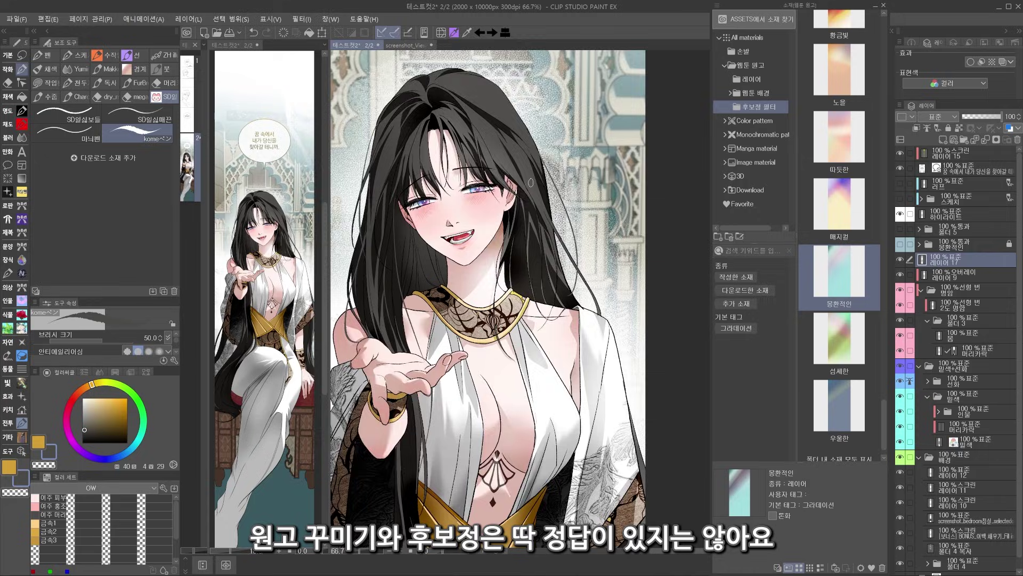
- Add a new layer above the 러프 layer and choose the grainy 濃くならない砂 brush at size 2000 for it
left_click(954, 274)
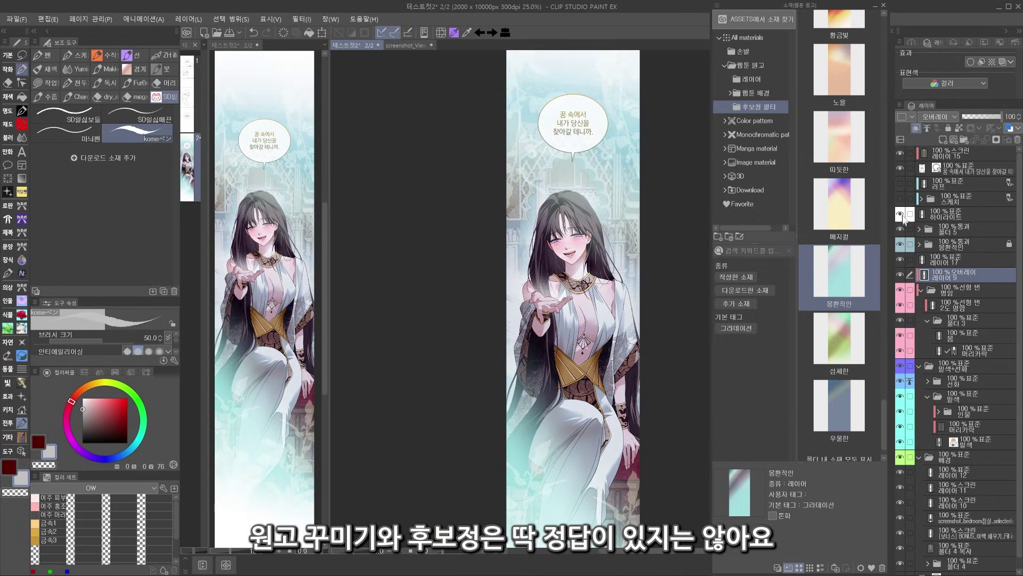
left_click(942, 140)
left_click(9, 192)
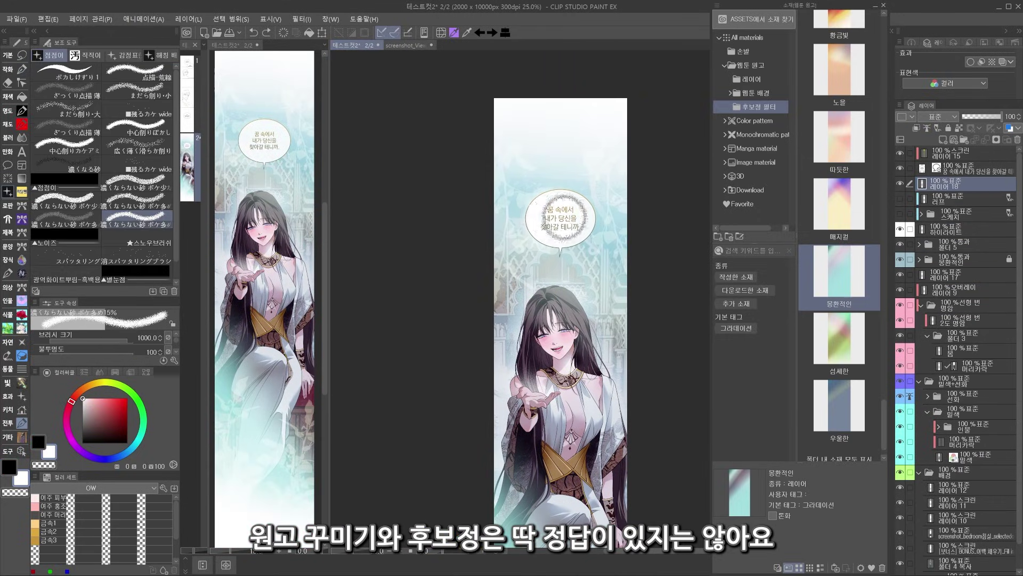
scroll(590, 134, "up", 2)
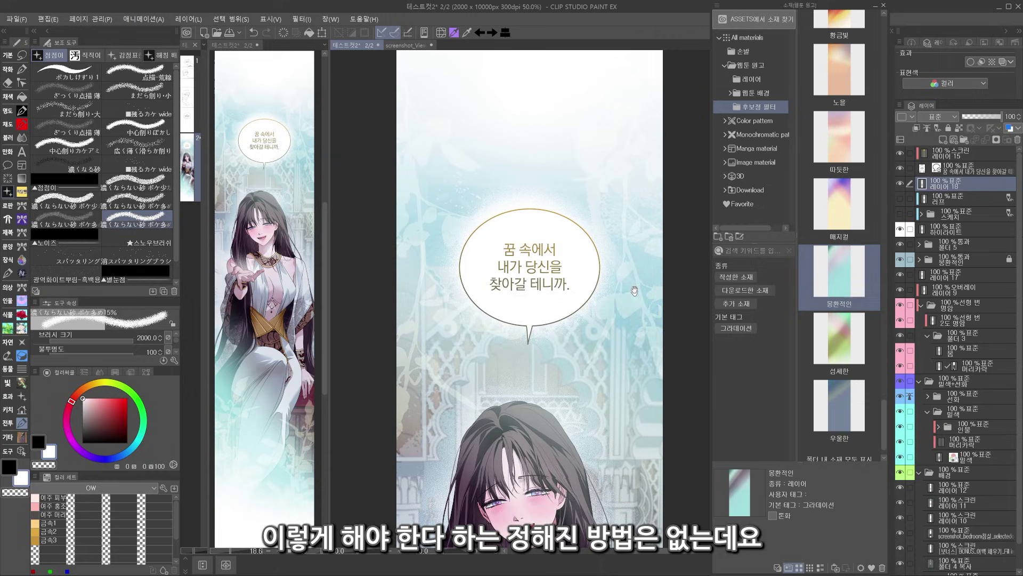
left_click_drag(613, 469, 630, 455)
- Add another layer and scatter white sparkles around the figure's upper half with a sparkle brush at size 600
key("ctrl+shift+n")
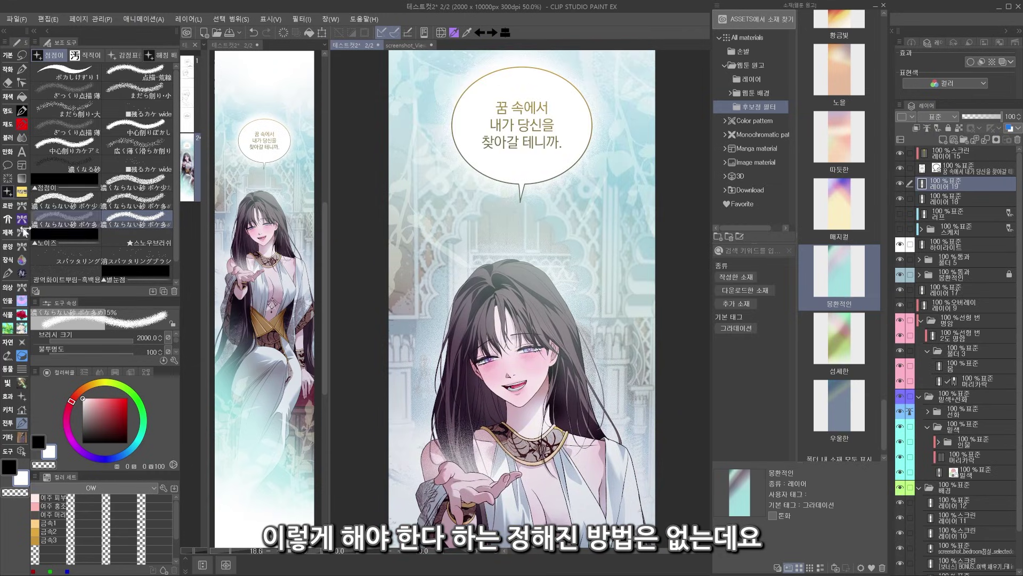
left_click(126, 55)
scroll(149, 138, "down", 3)
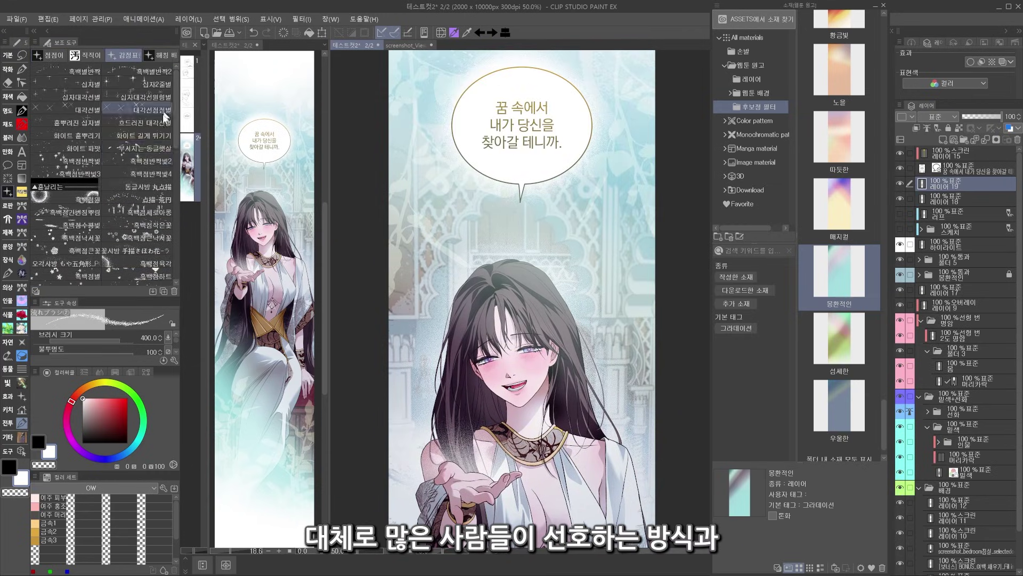
left_click(82, 160)
left_click_drag(619, 205, 608, 319)
left_click_drag(408, 406, 418, 320)
left_click_drag(426, 320, 438, 388)
left_click_drag(477, 131, 469, 69)
- Add sparkles around the figure's lower body, undo the last one, and place another beside the hand
mouse_move(602, 415)
left_mouse_down()
mouse_move(579, 319)
mouse_move(579, 78)
left_mouse_up()
left_click_drag(603, 469, 626, 84)
mouse_move(613, 279)
left_mouse_down()
mouse_move(581, 410)
mouse_move(613, 517)
left_mouse_up()
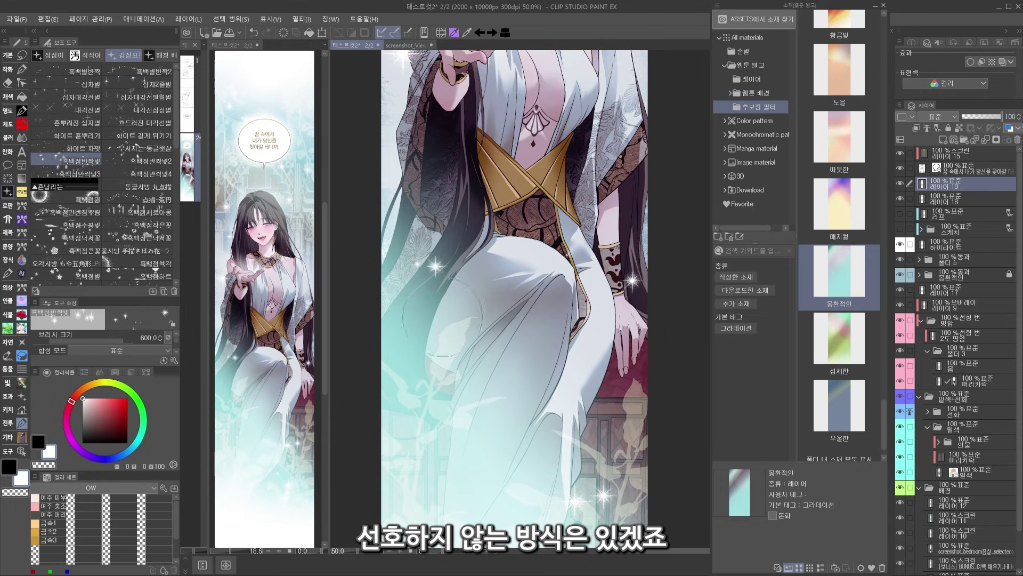
key("ctrl+z")
left_click(448, 299)
left_click_drag(463, 133, 447, 448)
- Lasso the sparkle near the hand and move it onto the open palm
key("m")
left_click_drag(373, 325, 380, 328)
key("ctrl+t")
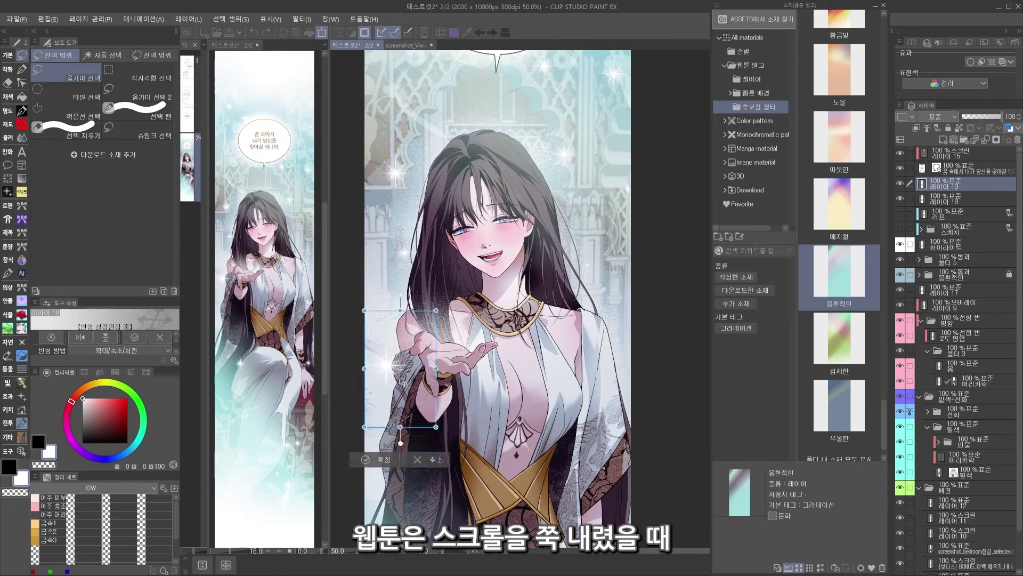
left_click_drag(386, 365, 446, 326)
key("Return")
key("ctrl+d")
mouse_move(552, 292)
left_mouse_down()
mouse_move(553, 368)
mouse_move(561, 151)
mouse_move(573, 322)
mouse_move(604, 291)
left_mouse_up()
- Brush softly over the hair beside the face on the Overlay 레이어 9 with the 부드러움 2 brush at size 500
key("e")
key("b")
key("p")
left_click(141, 113)
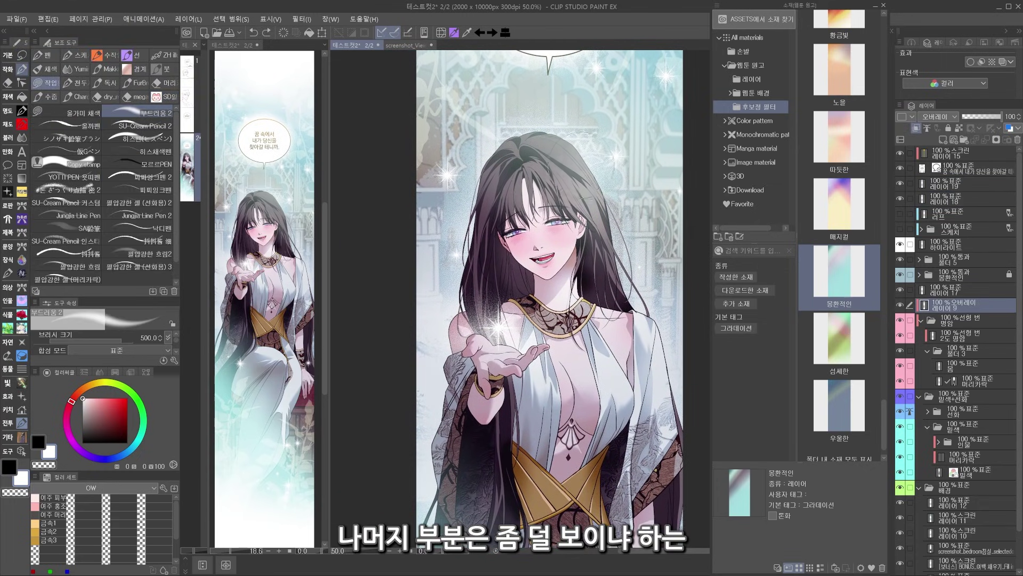
left_click_drag(581, 165, 577, 198)
left_click_drag(585, 223, 578, 295)
left_click_drag(602, 320, 597, 346)
left_click_drag(578, 294, 582, 298)
left_click(538, 350)
key("ctrl+z")
left_click_drag(632, 387, 585, 66)
left_click_drag(586, 373, 607, 512)
left_click_drag(532, 208, 542, 315)
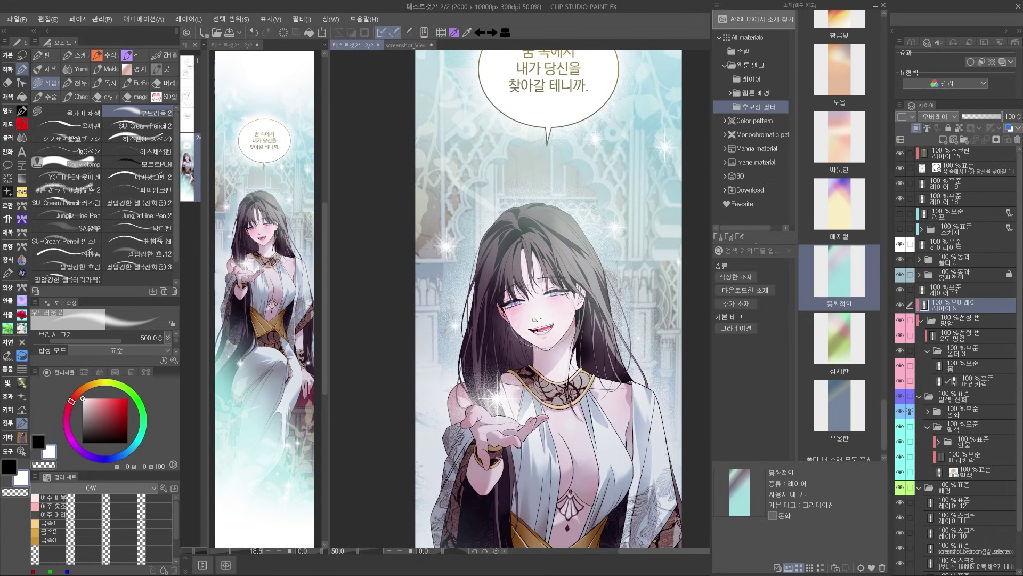
- Touch up the face on the 하이라이트 layer with the komeペン pen and the 올가미 지우기 eraser
scroll(538, 320, "up", 3)
left_click_drag(545, 416, 559, 405)
left_click(558, 405, "ctrl+shift")
key("e")
key("p")
key("p")
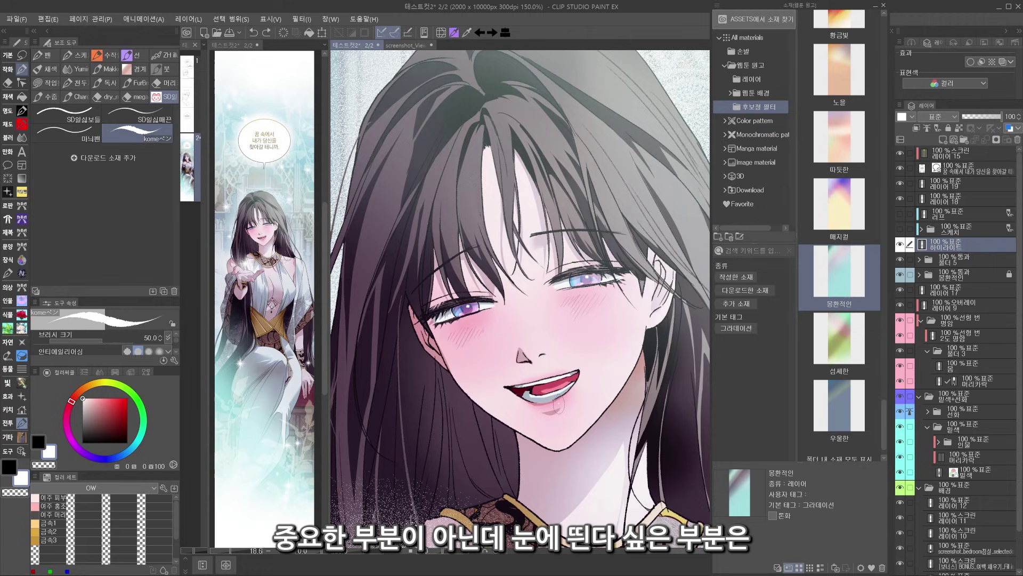
left_click_drag(614, 273, 617, 299)
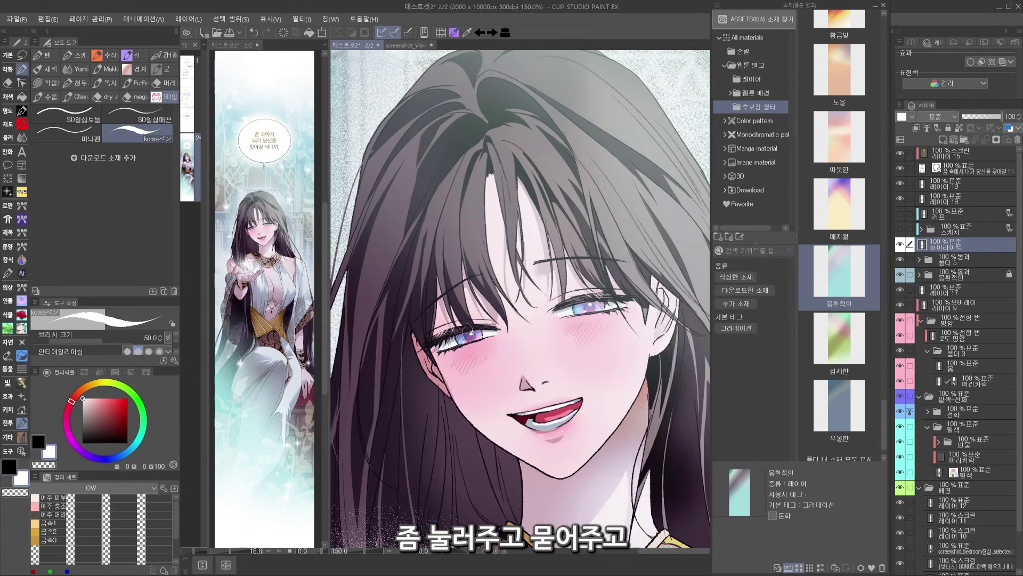
scroll(663, 312, "down", 1)
scroll(640, 341, "up", 1)
key("p")
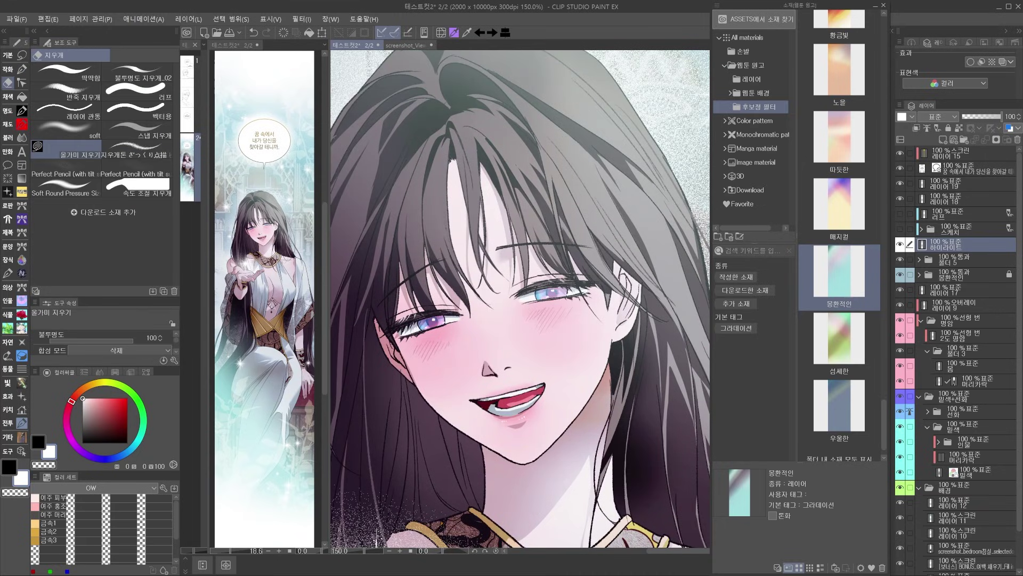
key("p")
- Group the 얼굴 and 몸 line-art layers in the 선화 folder and add a clipped layer above the group
scroll(600, 346, "down", 2)
left_click(927, 411)
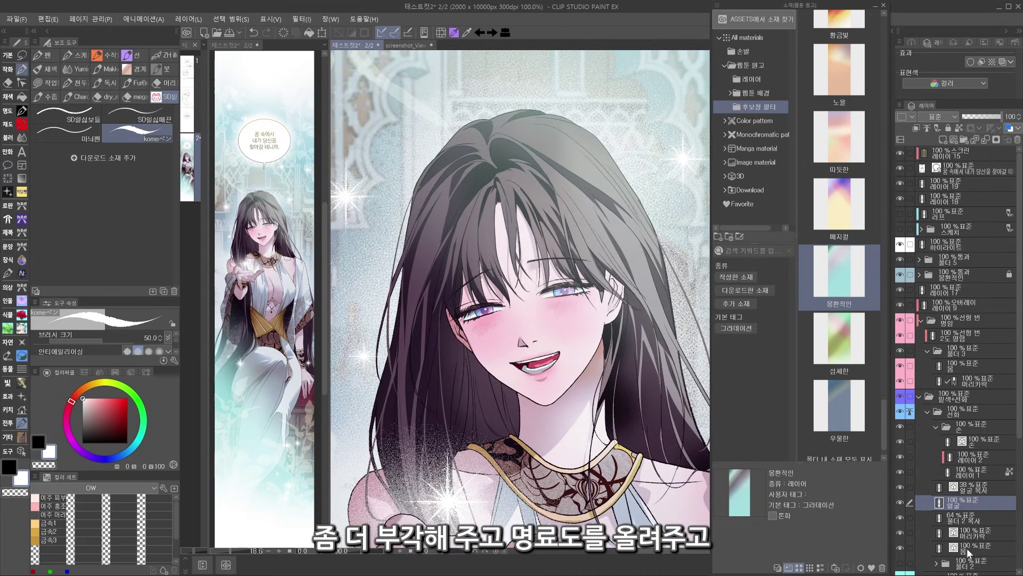
left_click(968, 535, "shift")
key("ctrl+g")
left_click(942, 140)
left_click(916, 128)
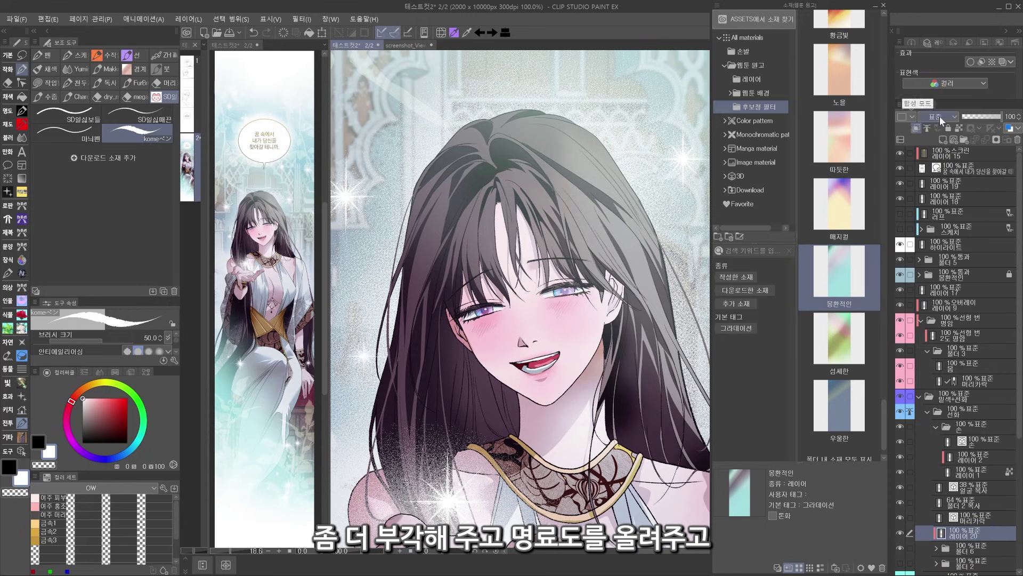
- Tint the line art on the clipped 레이어 20 in muted red with the 부드러움 2 brush at size 200
left_click(52, 84)
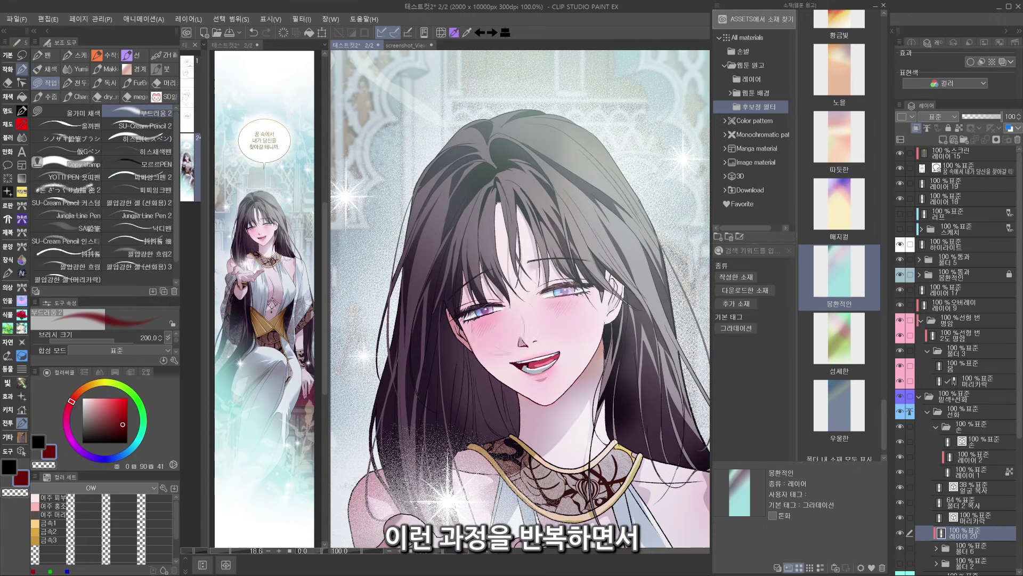
left_click_drag(101, 412, 96, 416)
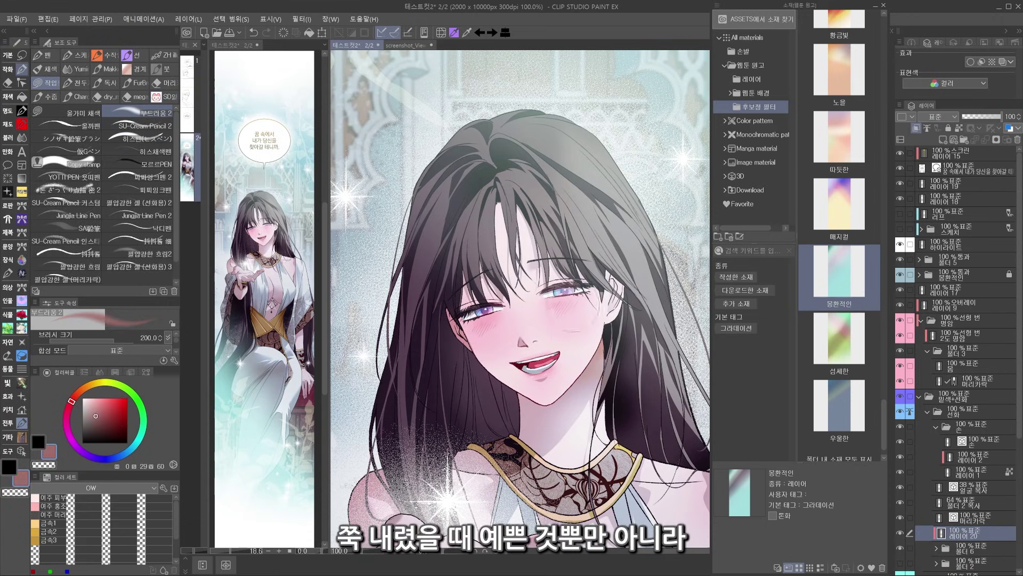
scroll(533, 308, "down", 3)
scroll(544, 315, "up", 1)
scroll(574, 458, "up", 1)
- Select the 몸 layer in 폴더 3, check its visibility, and choose the K Blender Mild Slide brush at size 15
left_click(959, 366)
left_click(900, 365)
key("e")
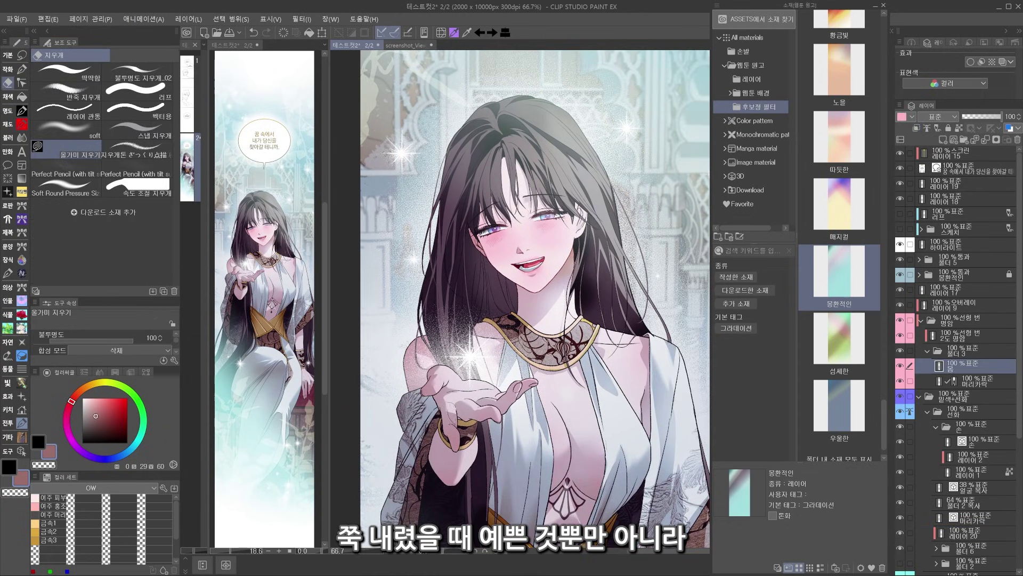
key("j")
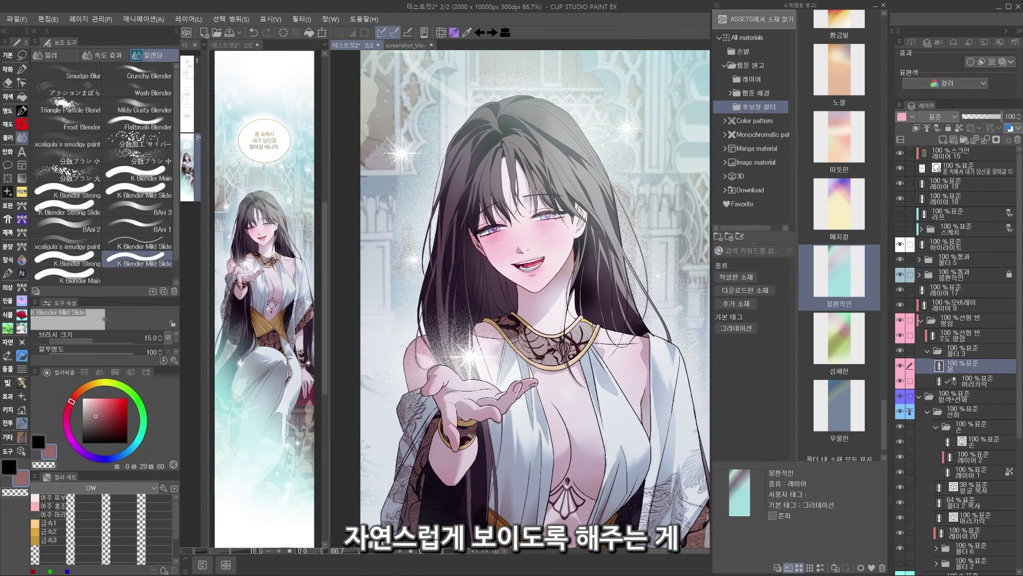
- Erase the stray sparkles below the speech bubble on 레이어 19 with the 올가미 지우기 eraser
scroll(533, 298, "down", 5)
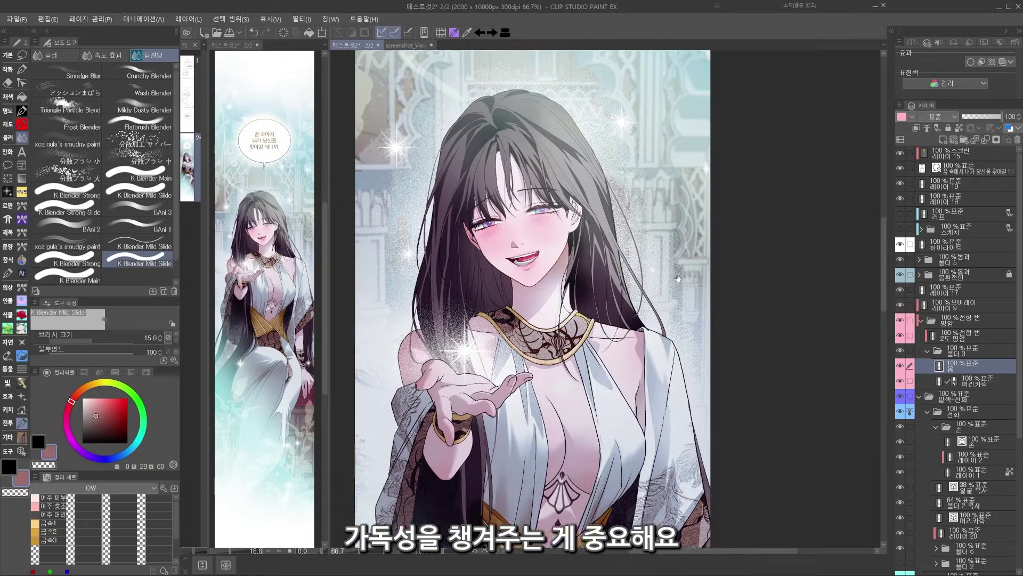
scroll(678, 278, "down", 3)
scroll(651, 298, "up", 2)
left_click(681, 216, "ctrl+shift")
key("e")
left_click_drag(668, 201, 637, 296)
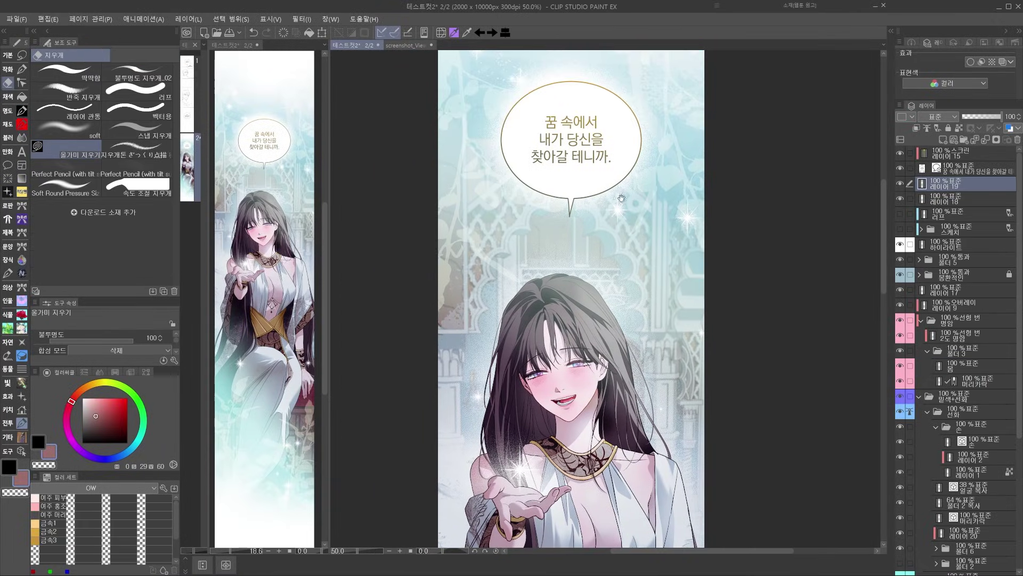
left_click_drag(661, 224, 658, 279)
mouse_move(670, 230)
left_mouse_down()
mouse_move(706, 260)
mouse_move(673, 231)
left_mouse_up()
- Lasso a small area of the sparkle layer and transform it
scroll(568, 298, "down", 10)
key("m")
left_click_drag(501, 181, 493, 185)
key("ctrl+t")
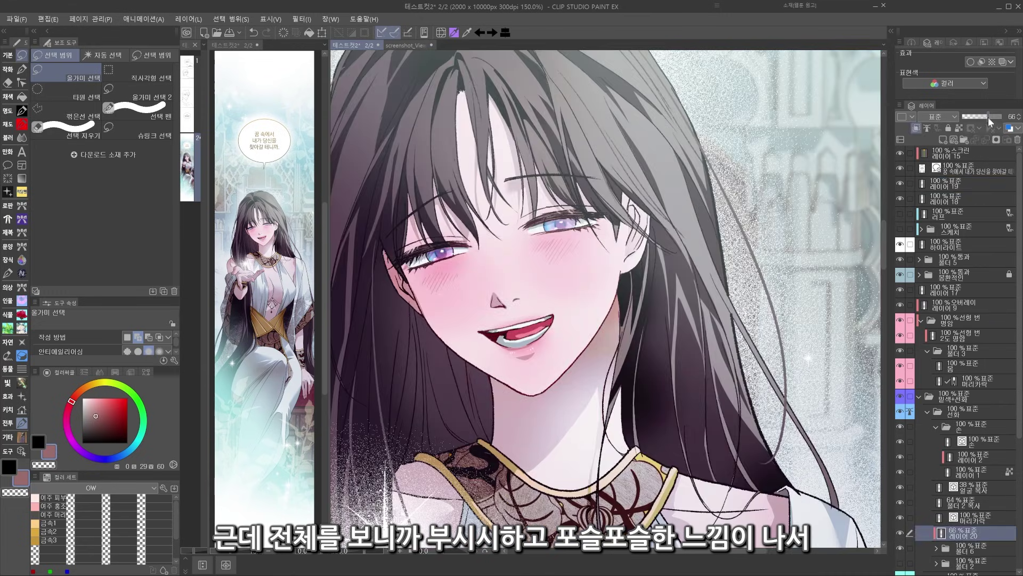
- Set the opacity of the clipped 레이어 20 to 64% and check the whole figure
left_click_drag(989, 121, 986, 118)
scroll(689, 319, "down", 4)
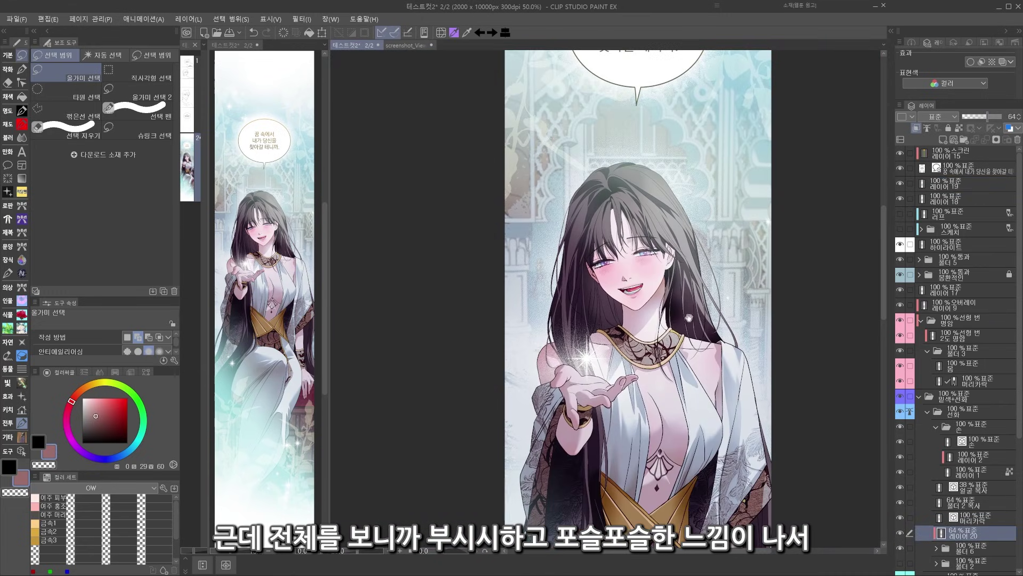
key("h")
left_click_drag(668, 324, 711, 314)
key("h")
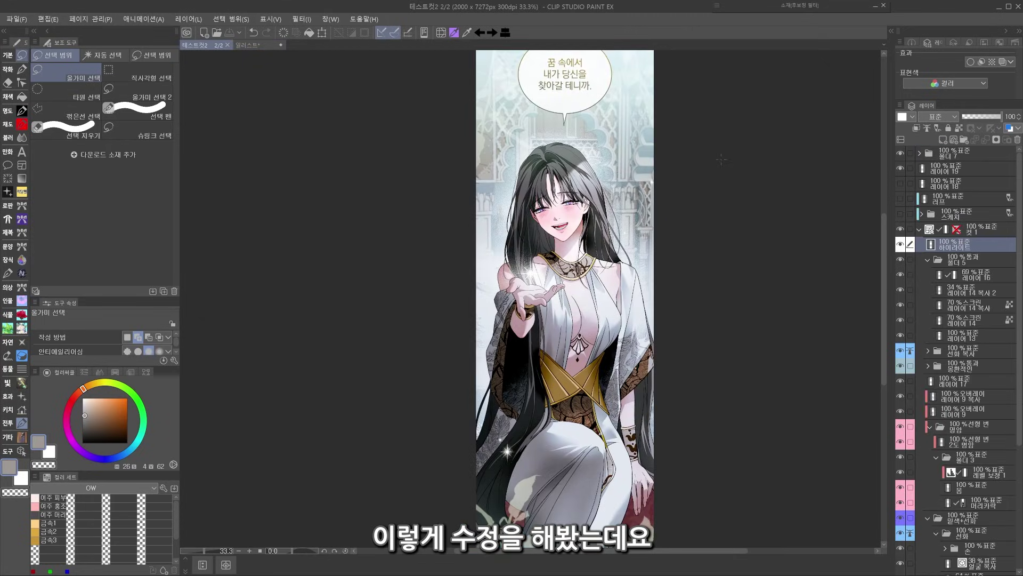
- Arrange the 일러스트 and 테스트컷2 canvases side by side and compare the first correction with the revised version
left_click_drag(705, 203, 706, 205)
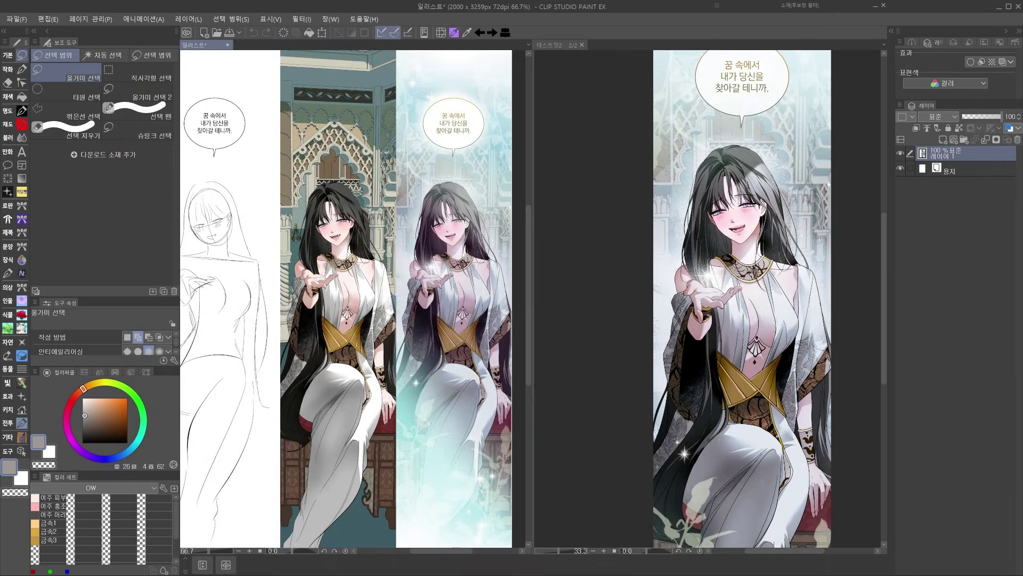
left_click(577, 100)
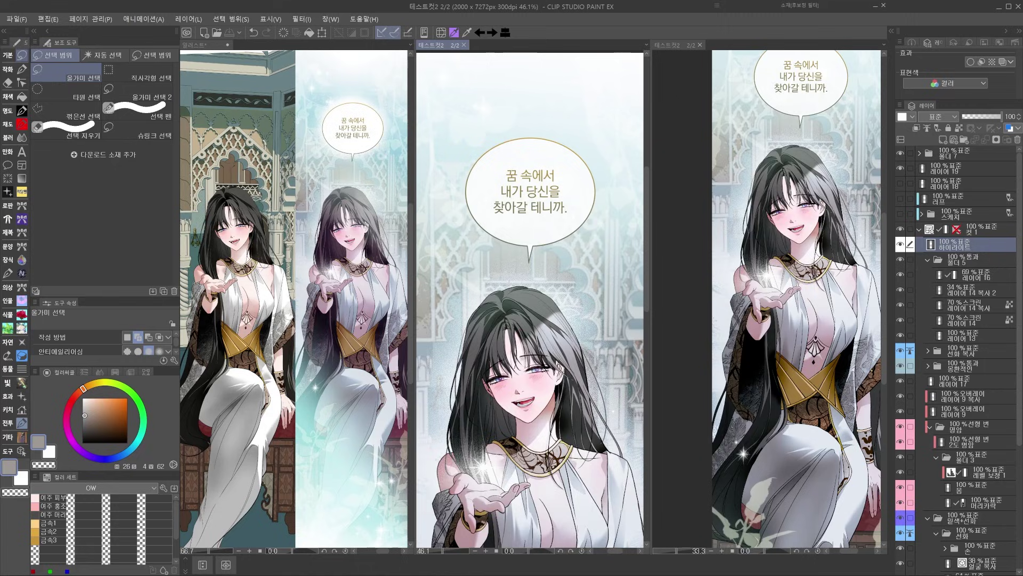
scroll(510, 257, "down", 4)
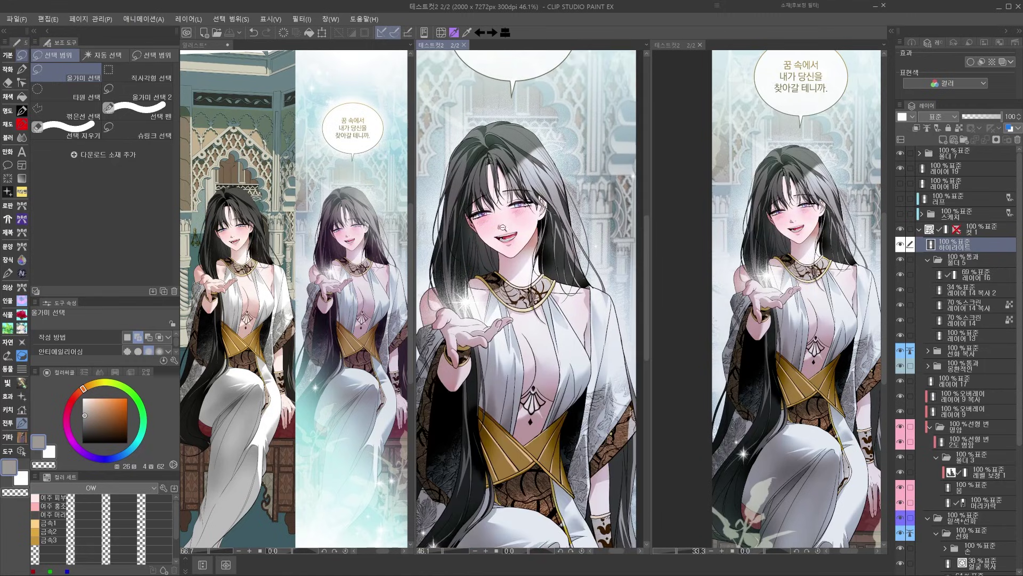
scroll(510, 257, "up", 2)
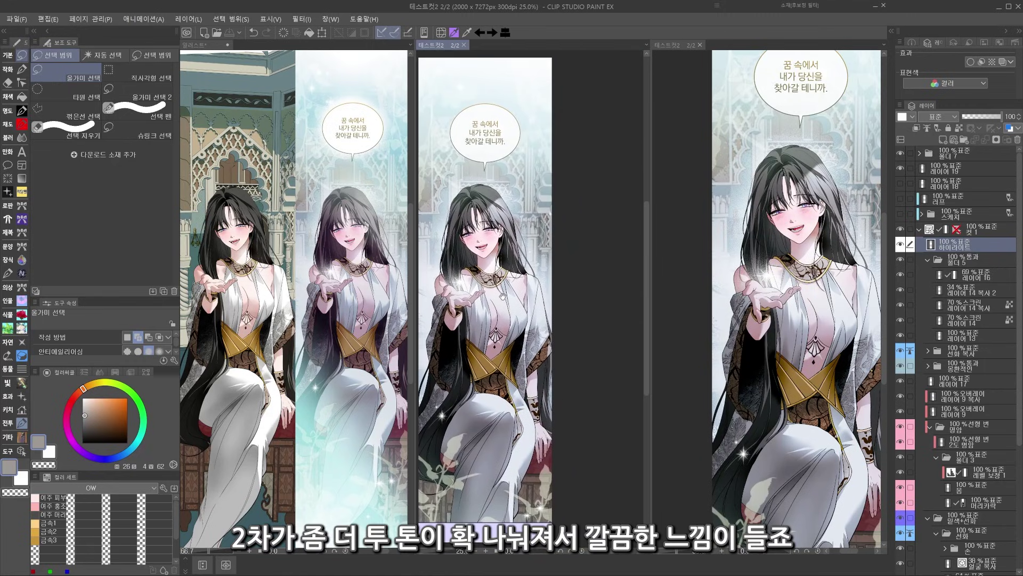
left_click_drag(415, 341, 327, 343)
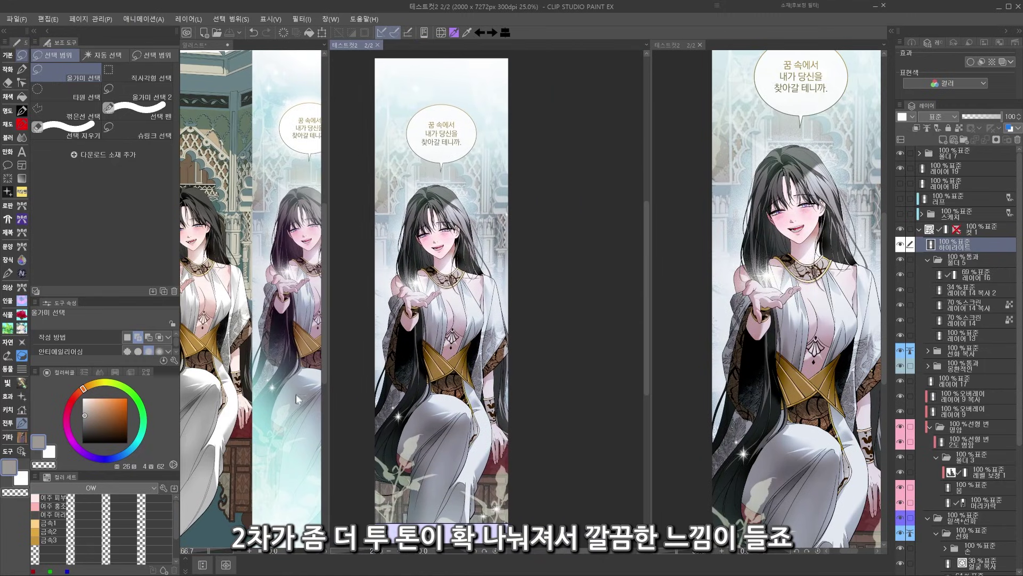
left_click_drag(295, 393, 235, 401)
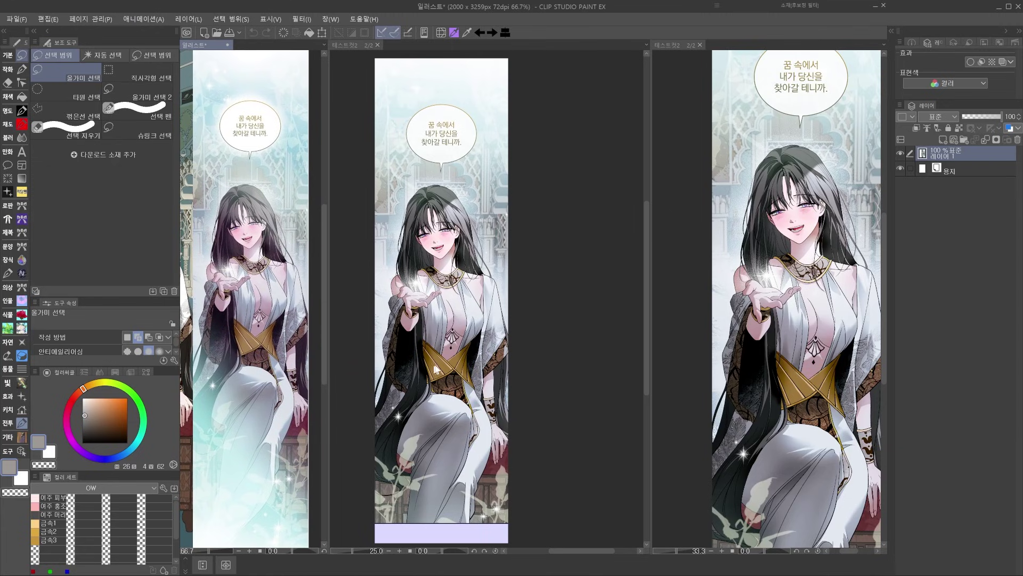
- Widen the pane of the revised 테스트컷2 canvas and turn on the 웹툰용 표시 범위 overlay
left_click_drag(457, 383, 418, 387)
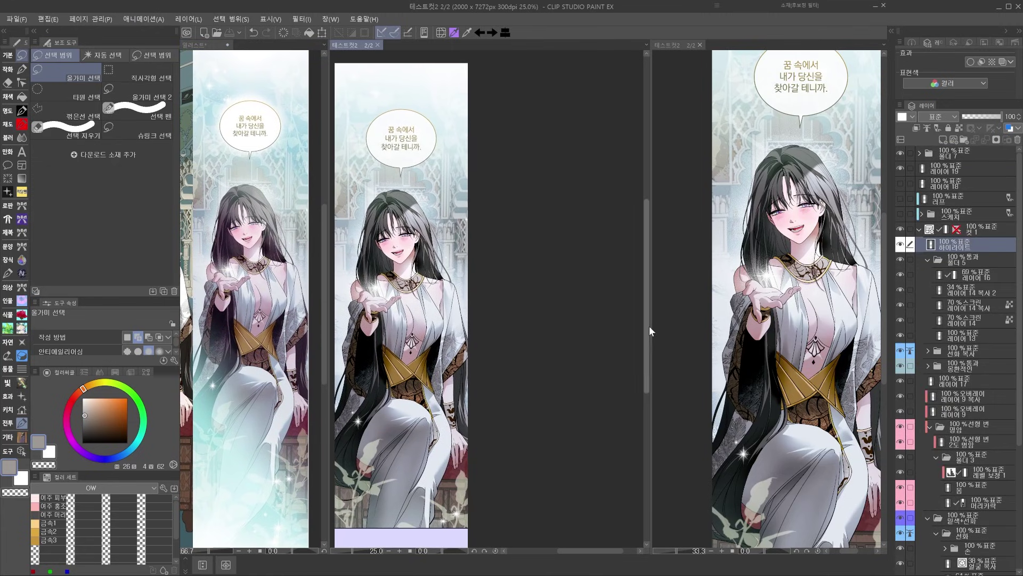
left_click_drag(649, 327, 452, 419)
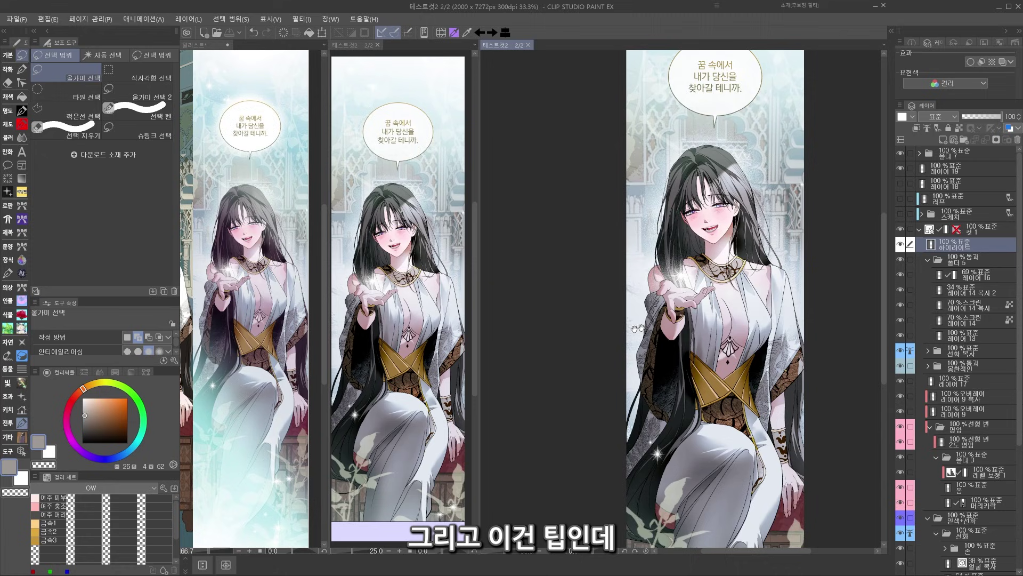
scroll(765, 344, "up", 3)
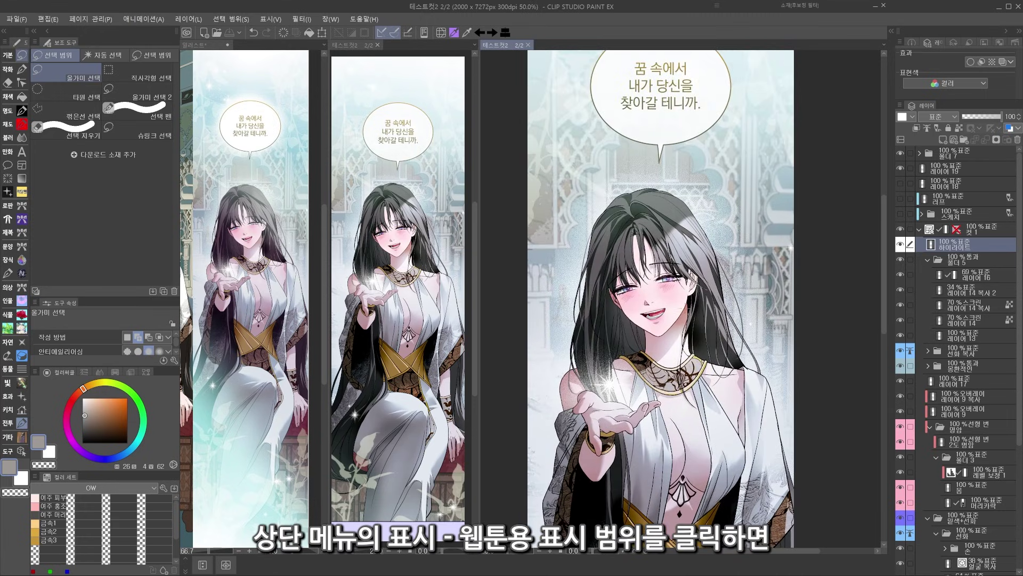
left_click(269, 20)
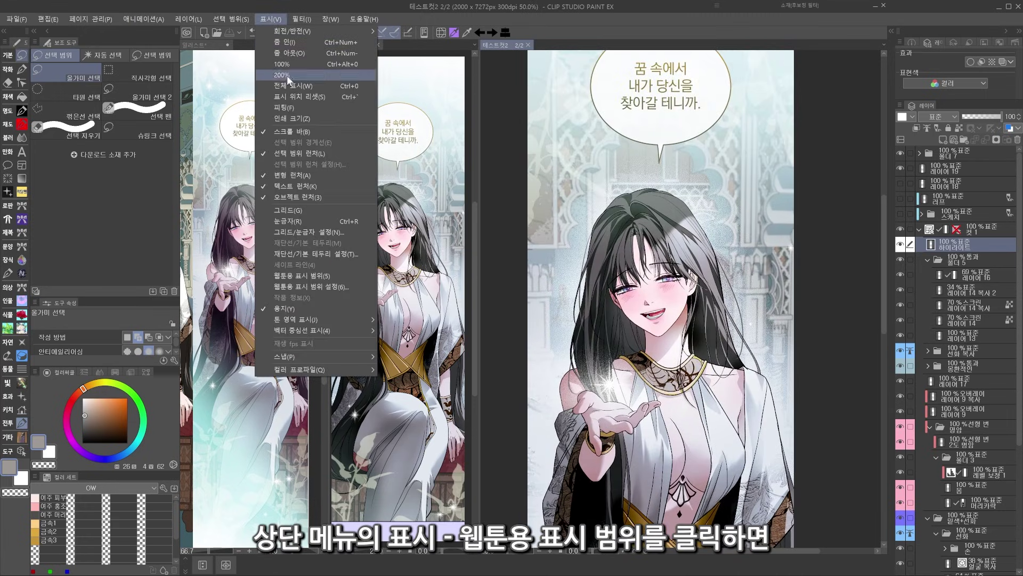
left_click(315, 276)
scroll(815, 308, "down", 1)
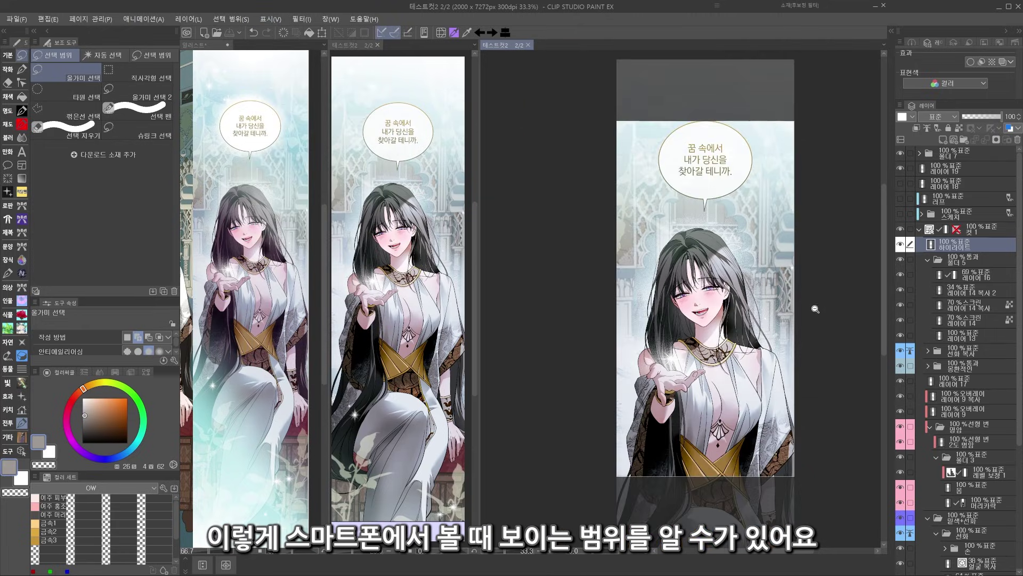
- Examine how much of the scene fits within the smartphone display range from the speech bubble to the seated figure's lower edge
left_click_drag(815, 312, 802, 378)
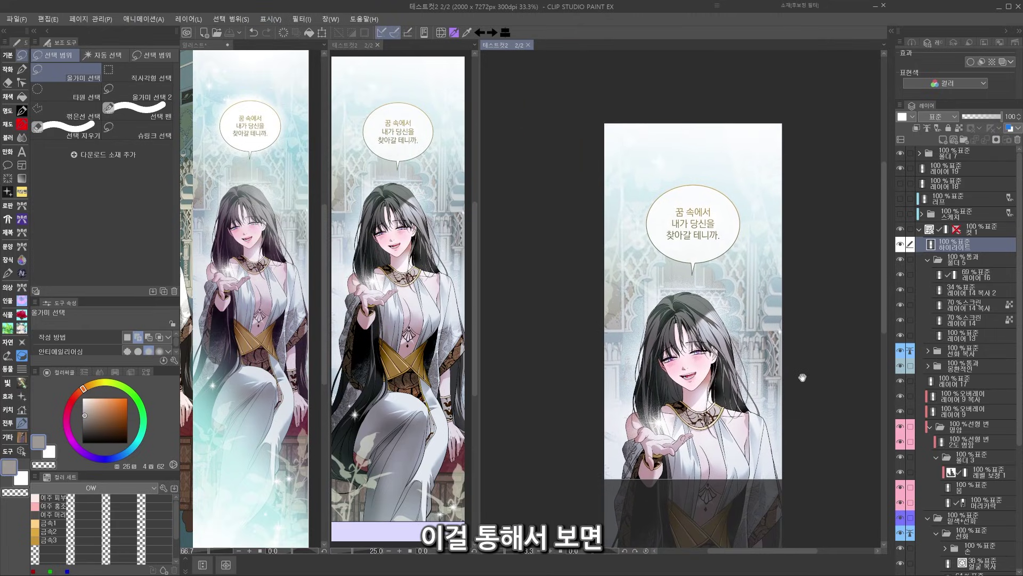
left_click_drag(811, 413, 811, 371)
left_click_drag(819, 463, 812, 320)
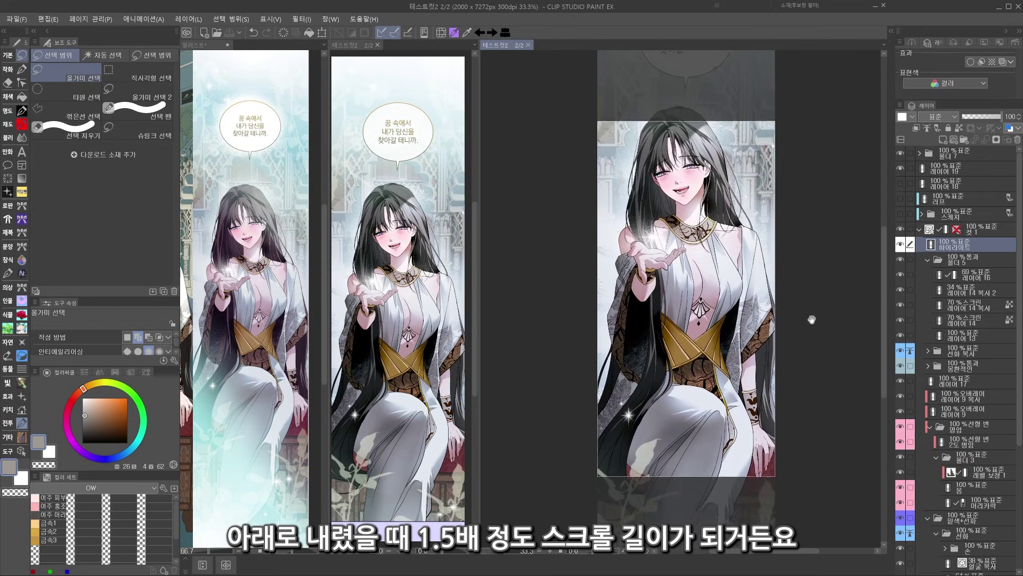
mouse_move(807, 391)
left_mouse_down()
mouse_move(804, 437)
mouse_move(804, 406)
left_mouse_up()
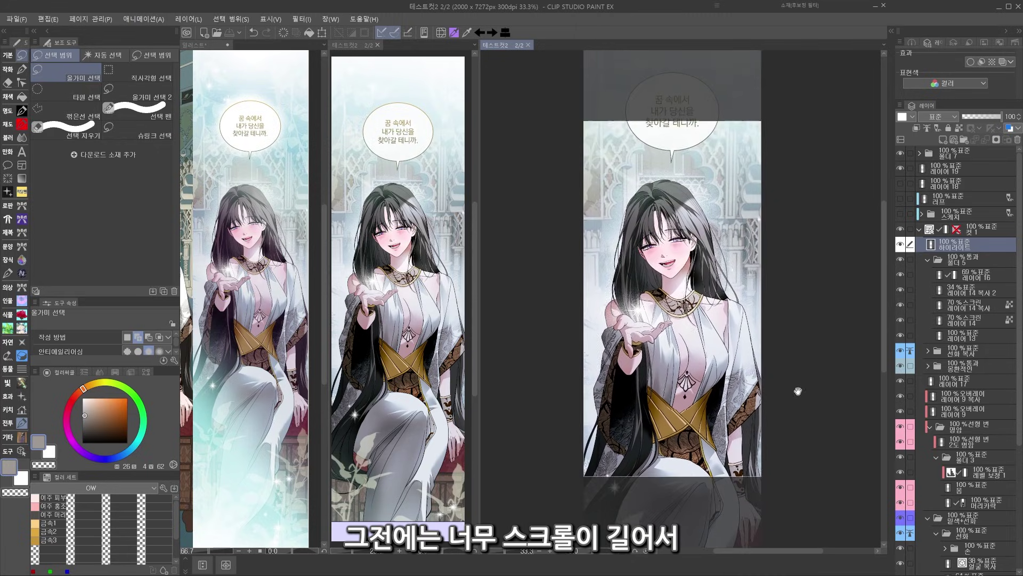
left_click_drag(798, 391, 796, 421)
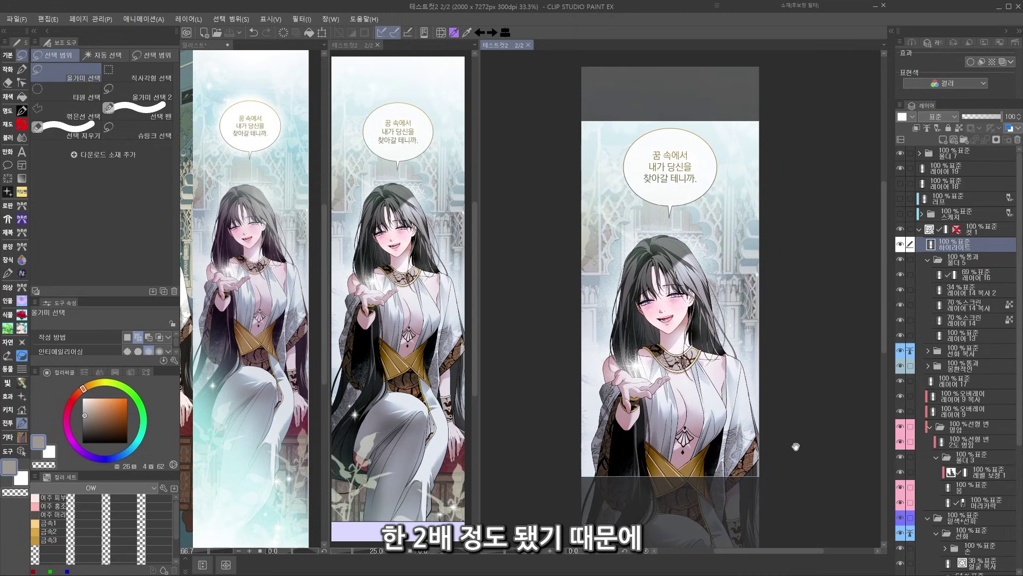
left_click(775, 378, "ctrl")
left_click(778, 383, "alt")
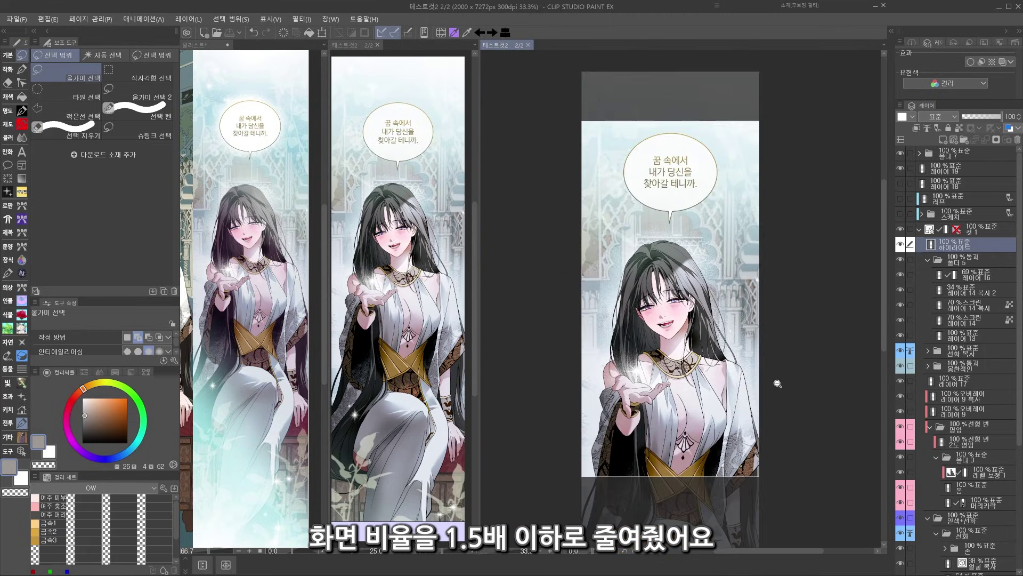
left_click_drag(800, 287, 807, 189)
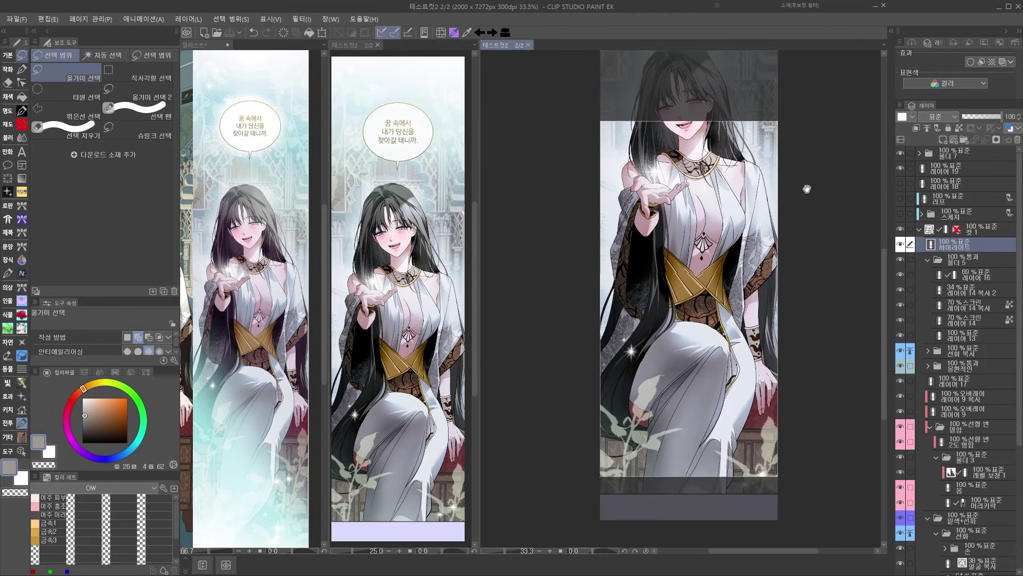
left_click_drag(791, 335, 781, 345)
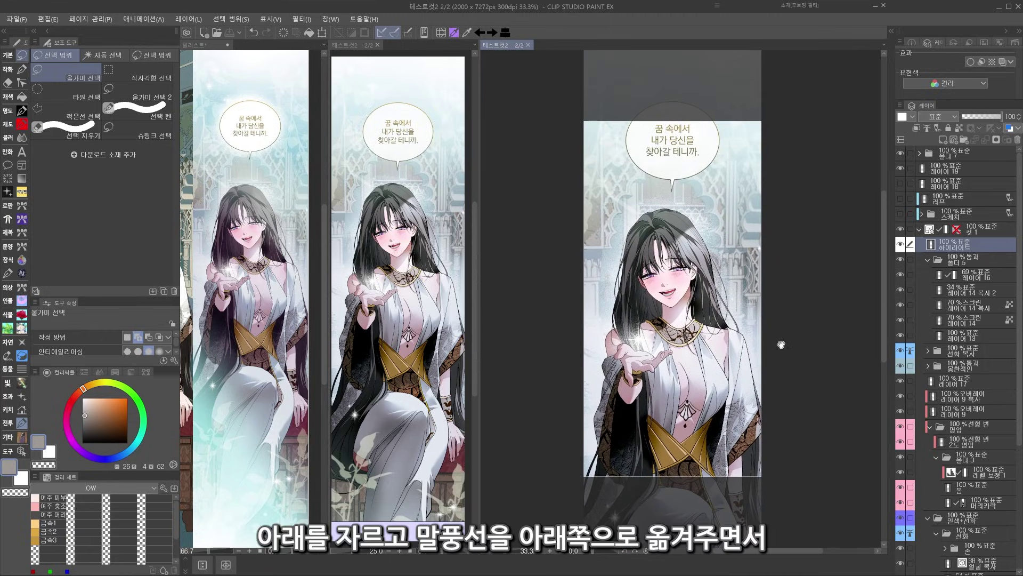
- Turn off the 웹툰용 표시 범위 overlay and return to the unmasked upper part of the scene
left_click(268, 19)
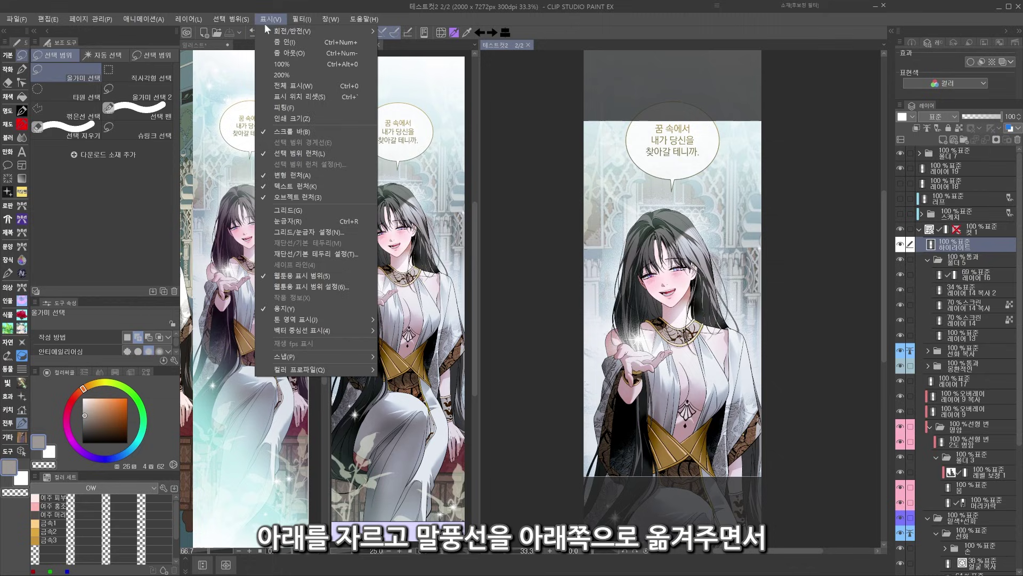
left_click(302, 277)
left_click_drag(766, 238, 768, 292)
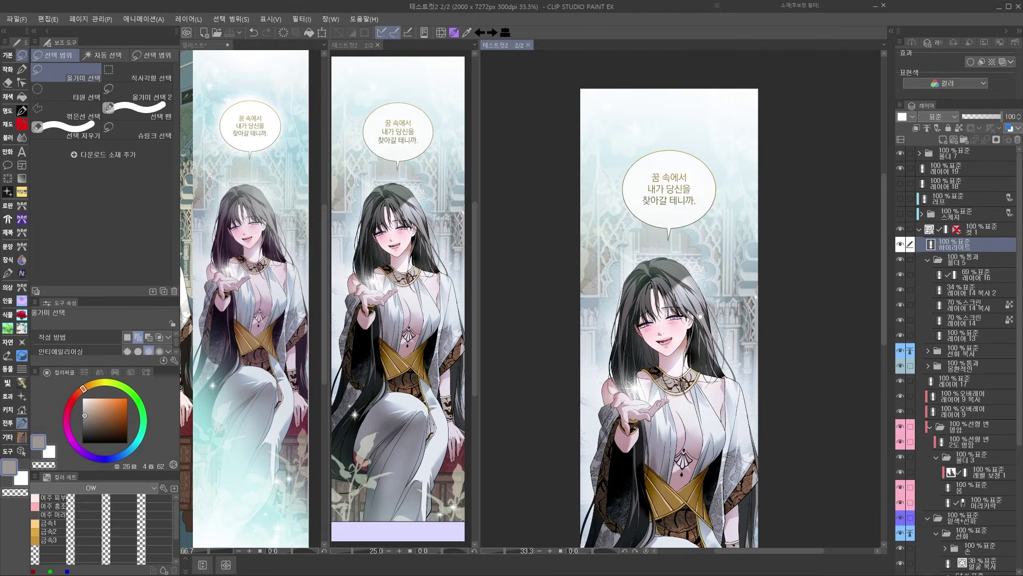
left_click_drag(700, 308, 701, 318)
scroll(702, 318, "up", 1)
- Expand the 몽환적인 folder and compare the scene with and without its 29% Screen lighting layer
left_click_drag(700, 501, 695, 51)
left_click(928, 366)
left_click(901, 383)
left_click(900, 382)
left_click_drag(707, 133, 703, 373)
left_click_drag(703, 96, 699, 418)
- Select the 20% 곱하기 layer and compare the scene with and without it, the 밝기/대비 layer and the 비교(밝음) layer
left_click(566, 349, "ctrl+shift")
key("e")
left_click_drag(585, 333, 586, 171)
left_click(975, 395)
left_click(975, 410)
left_click(900, 411)
left_click(899, 410)
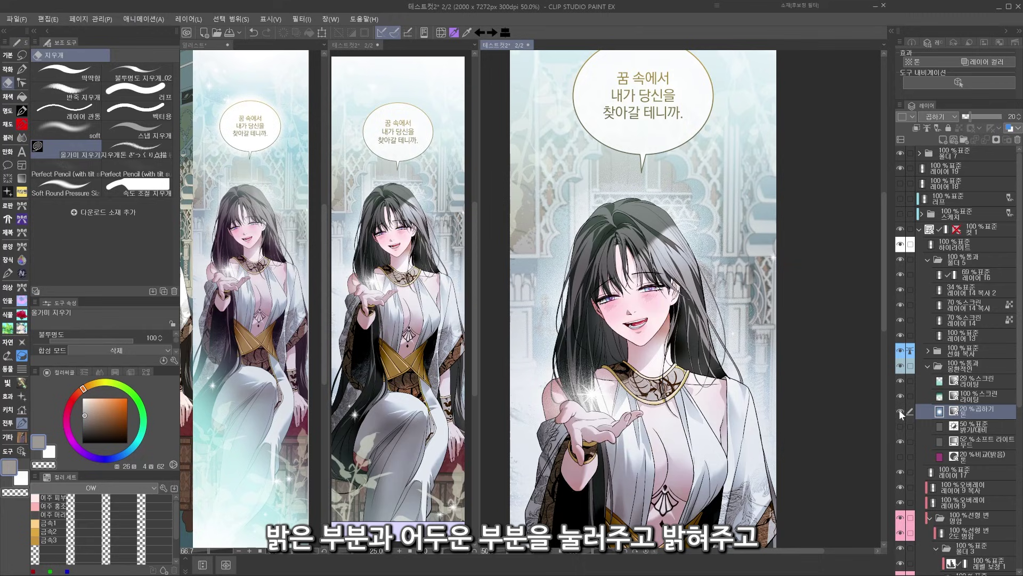
left_click(901, 428)
left_click(901, 427)
left_click(900, 457)
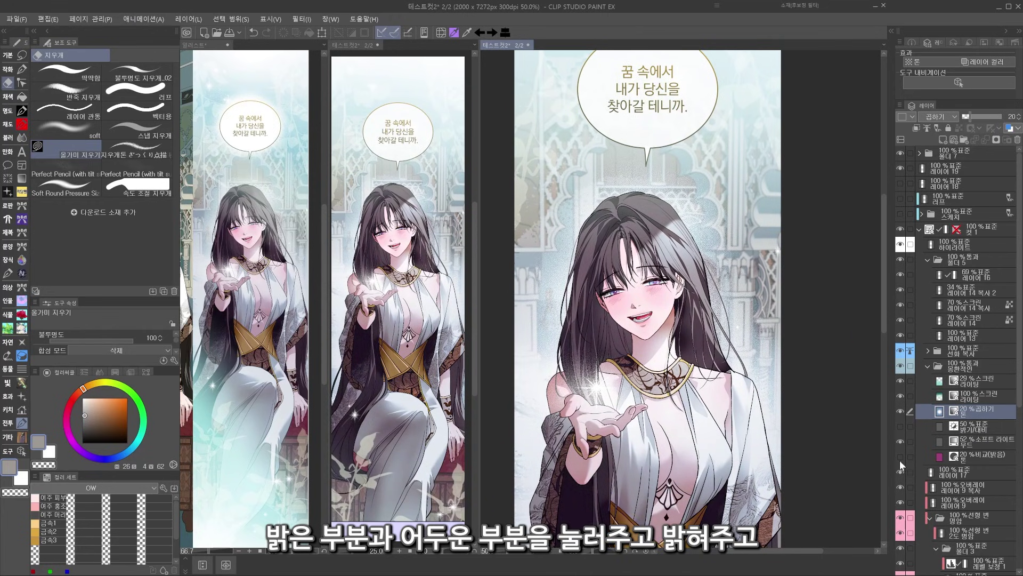
left_click(899, 458)
- Tint the hair highlight violet on the overlay 레이어 9 복사 and tone it down with the 채도빼기 brush
left_click_drag(648, 299, 649, 305)
left_click(976, 395)
left_click(929, 366)
left_click(975, 395)
key("p")
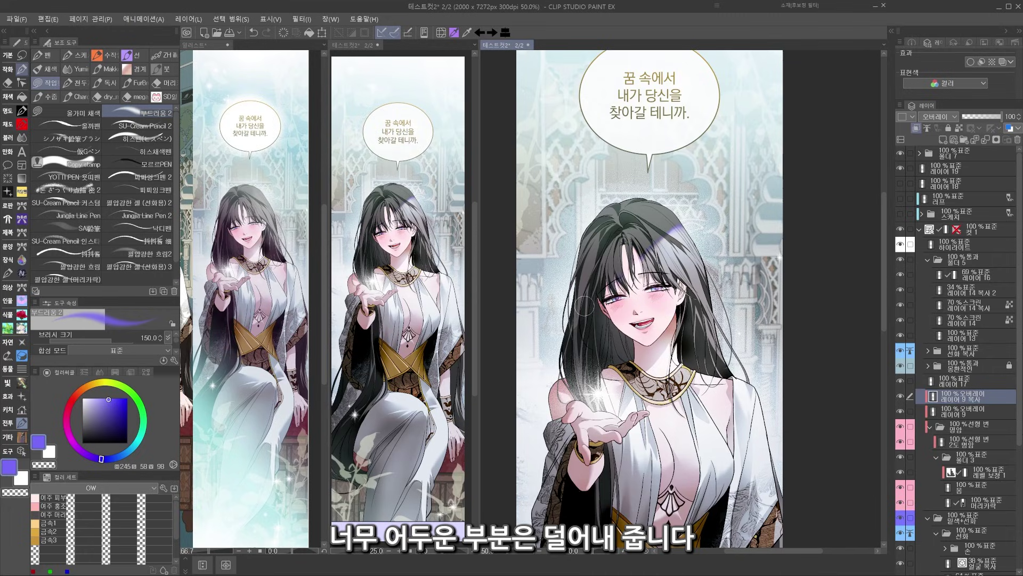
left_click(81, 450)
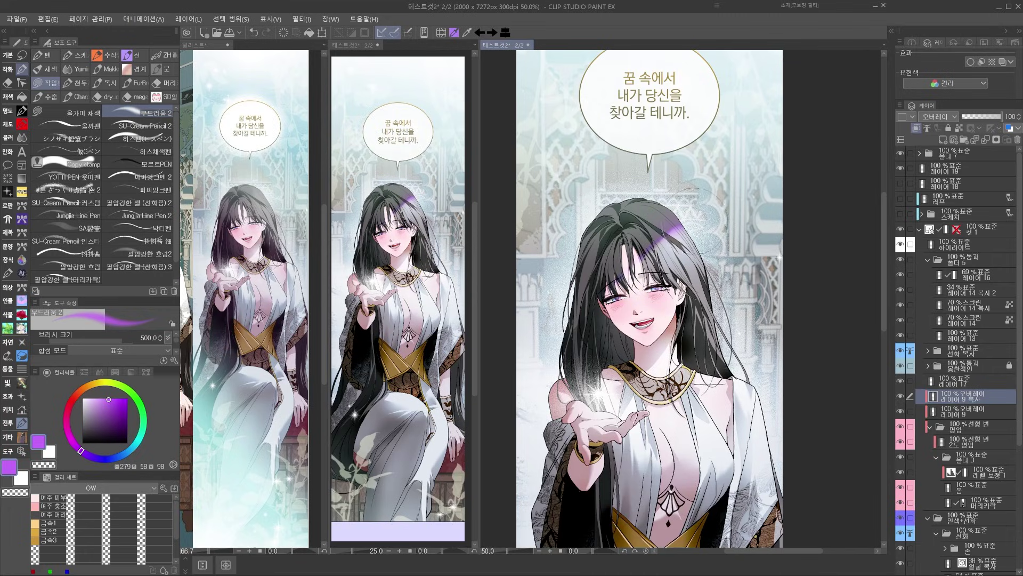
left_click(22, 125)
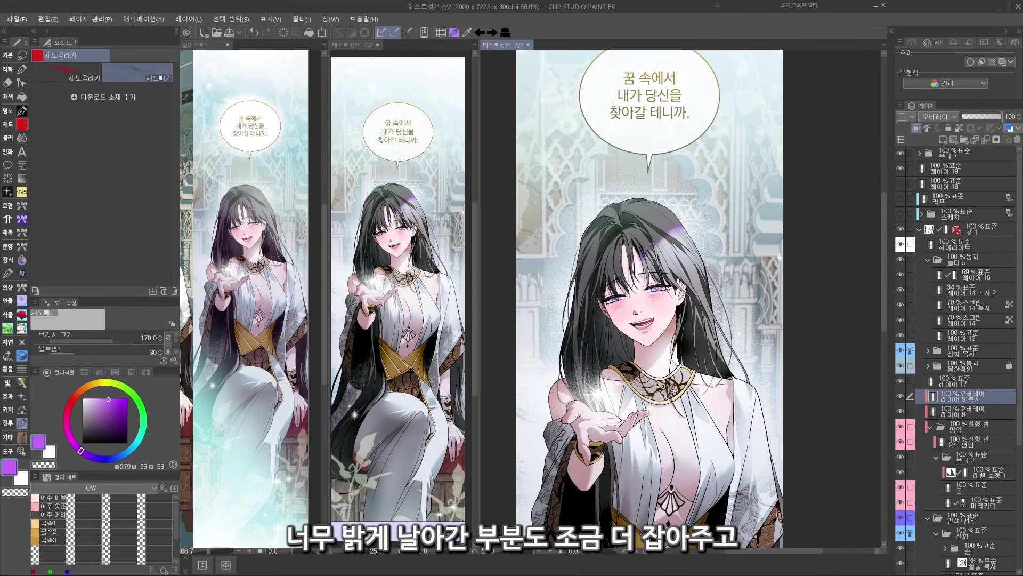
- Brush a pale tone sampled from the highlight over the hair beside the face on 레이어 9 복사
key("p")
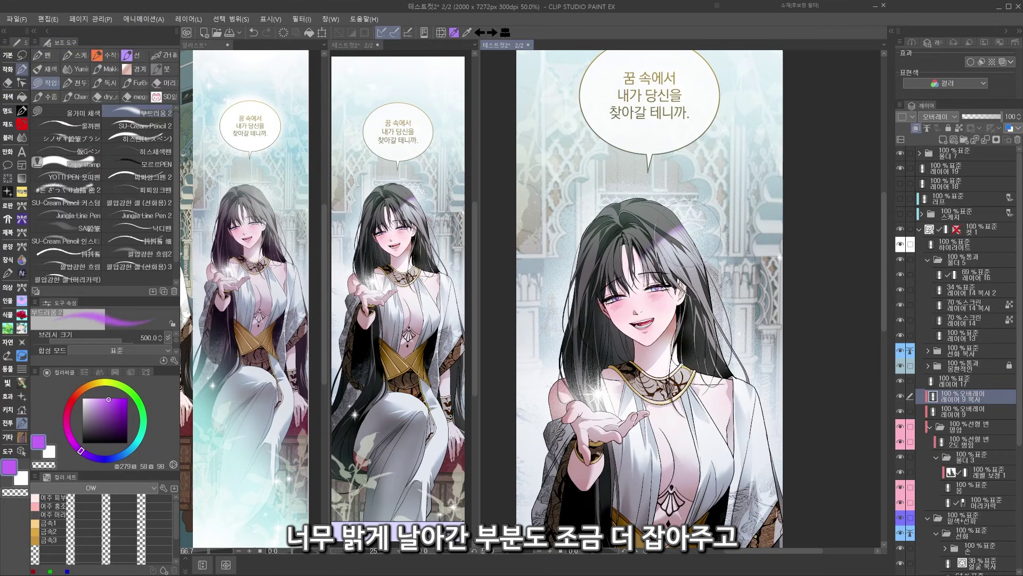
left_click(688, 234, "alt")
left_click_drag(679, 251, 692, 283)
left_click_drag(695, 274, 703, 315)
key("ctrl+z")
left_click_drag(631, 285, 639, 319)
key("ctrl+z")
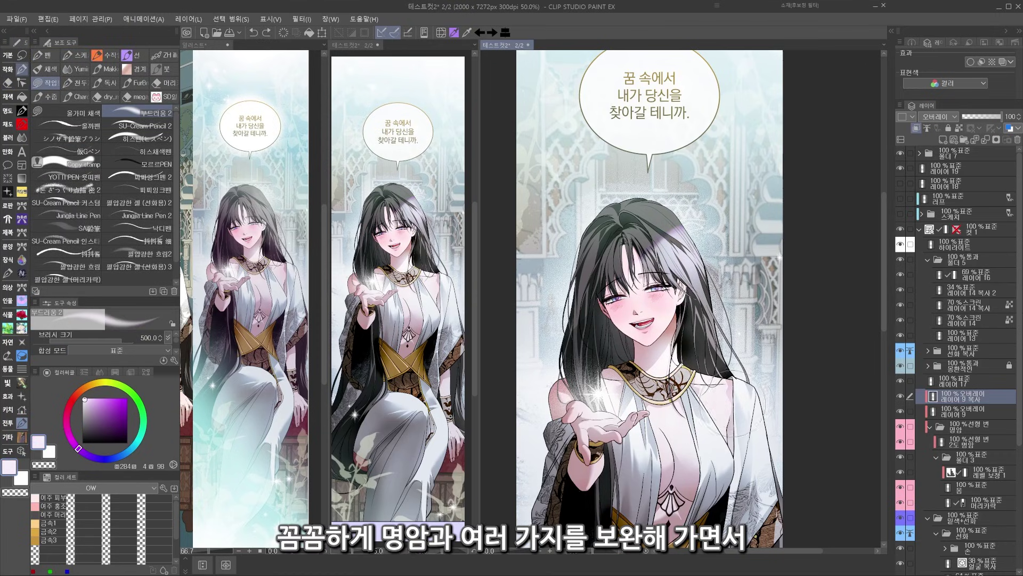
- Touch up the long hair above the raised hand, reduce the brush size, and undo the last stroke
left_click_drag(588, 344, 586, 319)
key("bracketleft")
key("bracketleft")
key("bracketleft")
key("bracketleft")
key("bracketleft")
key("bracketleft")
key("bracketleft")
key("bracketleft")
key("bracketleft")
key("bracketleft")
mouse_move(564, 301)
left_mouse_down()
mouse_move(587, 358)
mouse_move(573, 325)
mouse_move(578, 349)
mouse_move(569, 351)
left_mouse_up()
key("ctrl+z")
- Darken the overly bright hair highlight with a dark tone sampled from the hair at brush size 250
left_click(572, 298, "alt")
key("bracketright")
key("bracketright")
left_click_drag(672, 193, 685, 215)
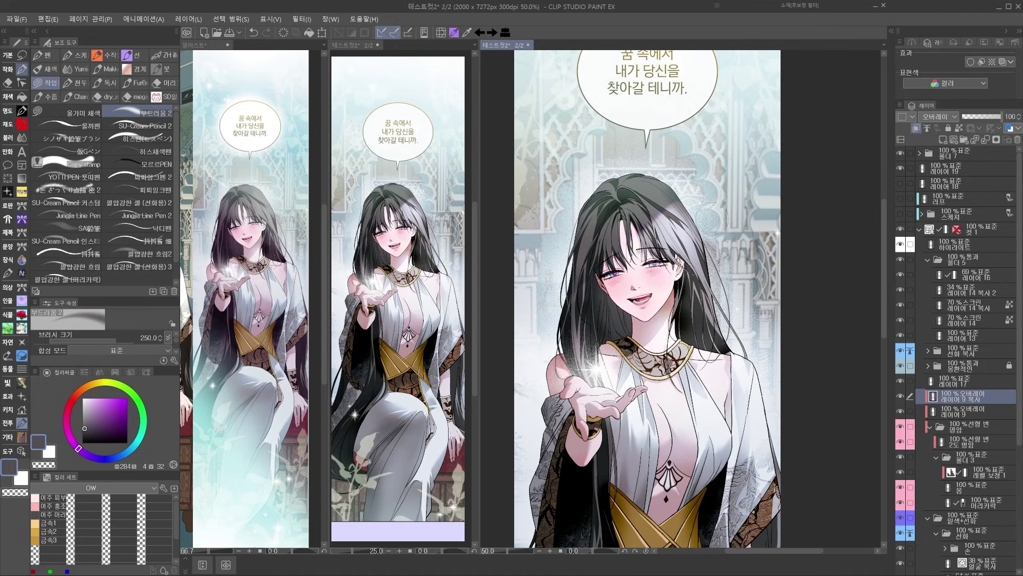
left_click_drag(721, 271, 717, 269)
left_click_drag(653, 194, 595, 242)
key("ctrl+z")
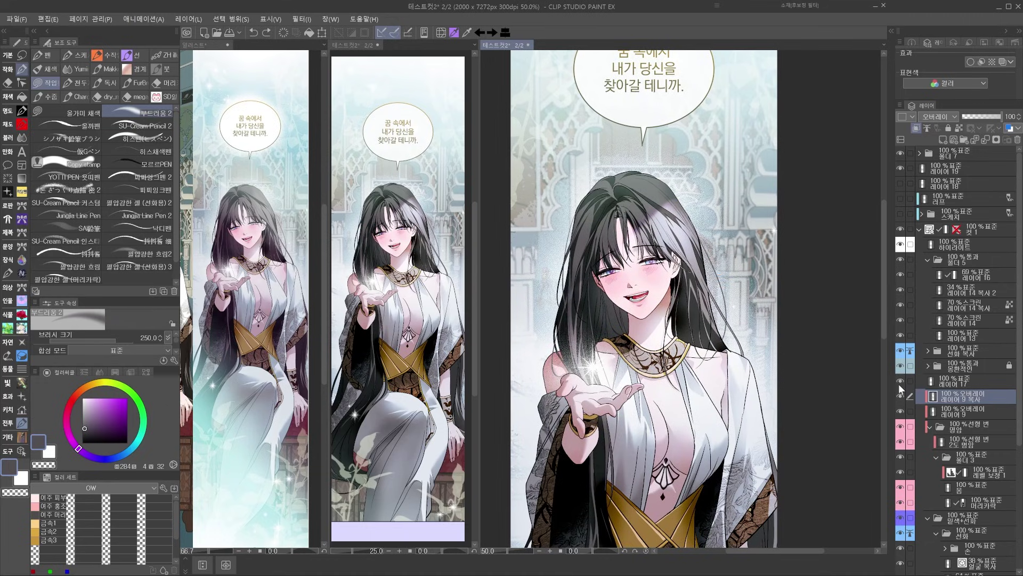
- Add a new 오버레이 layer above 레이어 17 and brush over the hair on it
left_click(952, 383)
left_click(942, 140)
left_click(939, 117)
left_click(937, 229)
mouse_move(644, 189)
left_mouse_down()
mouse_move(608, 208)
mouse_move(573, 323)
left_mouse_up()
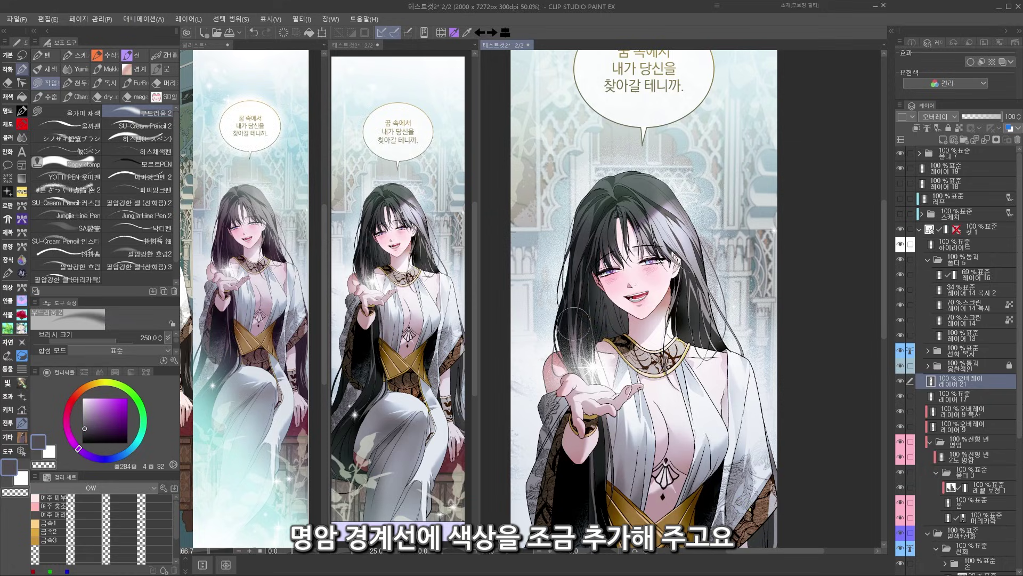
mouse_move(639, 304)
left_mouse_down()
mouse_move(655, 347)
mouse_move(663, 327)
left_mouse_up()
key("ctrl+z")
- Pick a coral pink for the 60-size brush, check the whole scene and save the file
left_click(72, 399)
left_click(103, 399)
scroll(686, 336, "down", 2)
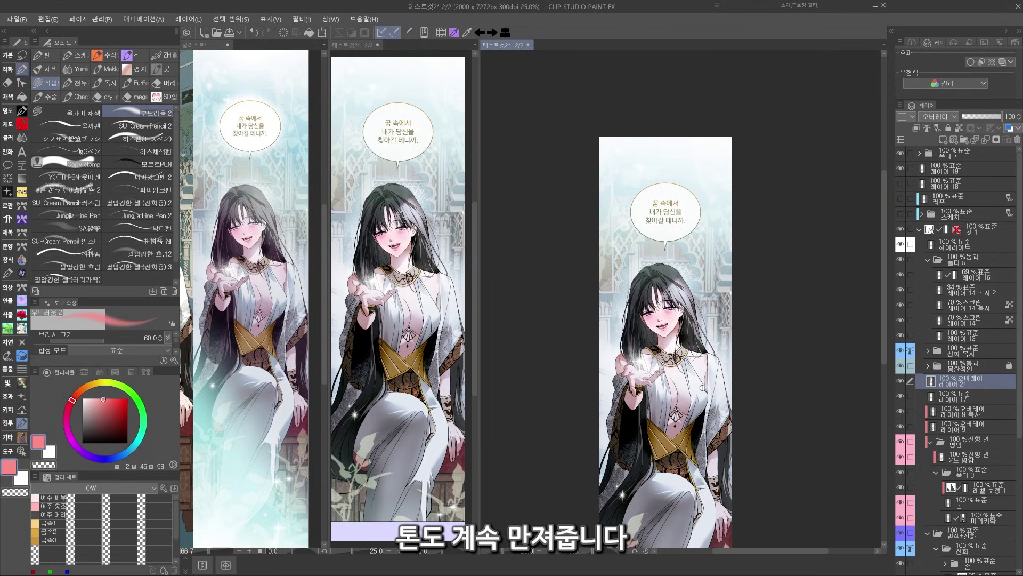
scroll(690, 342, "up", 1)
scroll(760, 309, "down", 3)
key("ctrl+s")
- Compare the scene with and without 레벨 보정 1 in 폴더 3 and readjust its levels
scroll(959, 415, "down", 3)
left_click(981, 415)
left_click(900, 417)
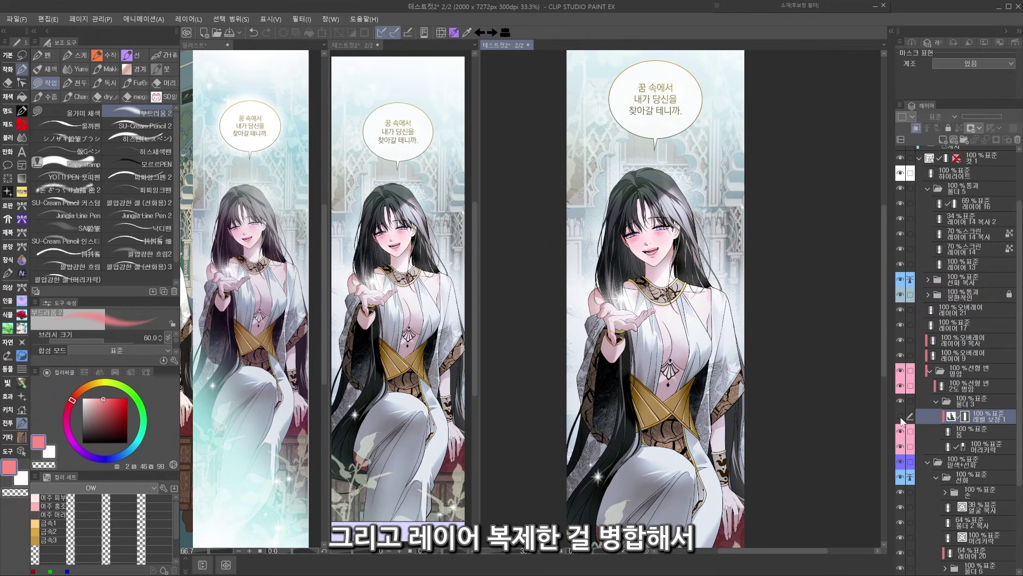
left_click(899, 416)
left_click(899, 417)
left_click(899, 416)
double_click(951, 416)
mouse_move(833, 305)
left_mouse_down()
mouse_move(848, 306)
mouse_move(777, 305)
mouse_move(904, 303)
left_mouse_up()
key("Return")
- Try to paint a colour sampled from the sleeve drape over its edge on the 몸 shading layer
left_click(900, 431)
left_click(902, 433)
key("e")
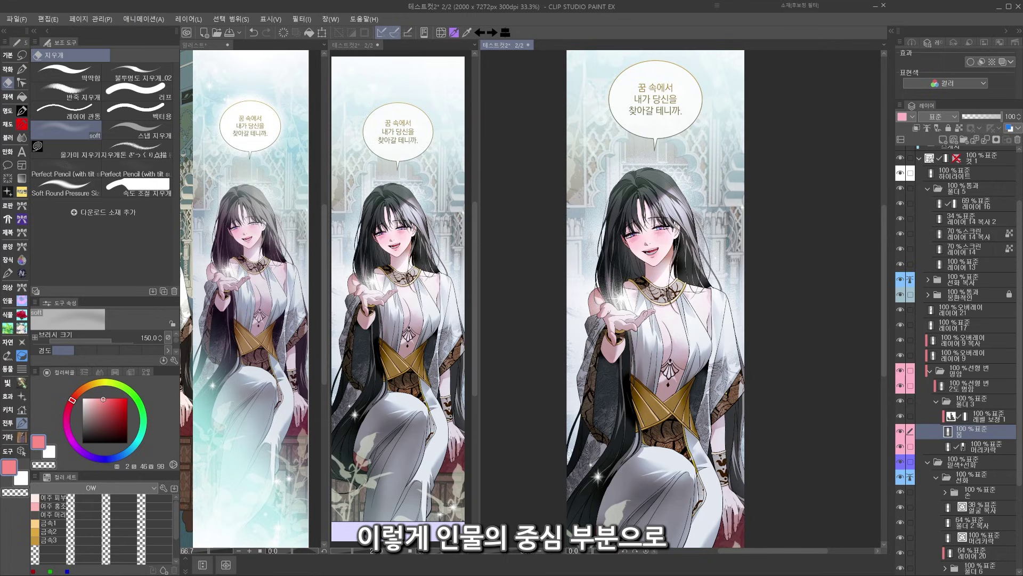
left_click_drag(701, 369, 681, 297)
key("p")
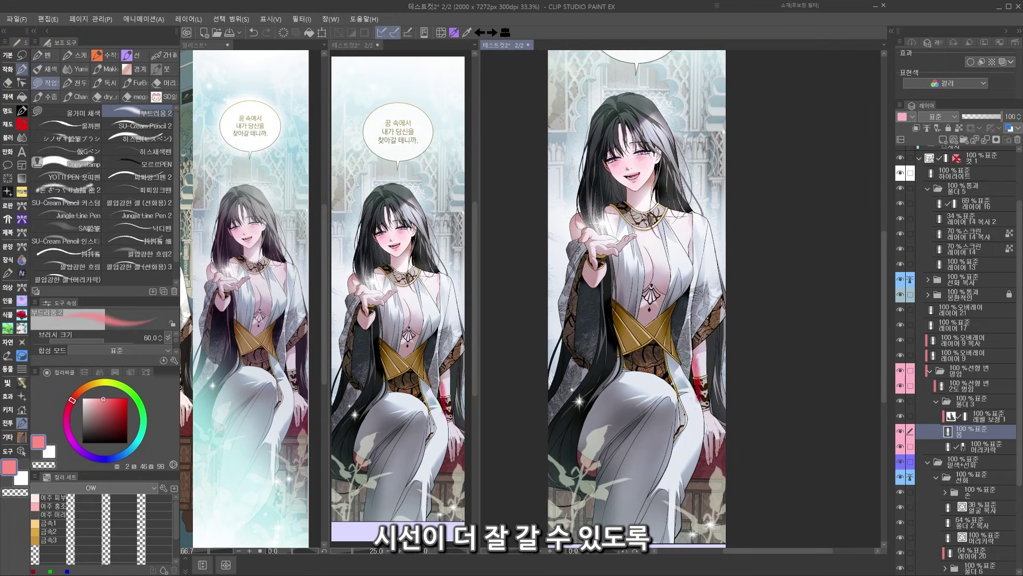
left_click(697, 368, "alt")
left_click_drag(698, 362, 697, 402)
key("ctrl+z")
left_click(700, 384, "alt")
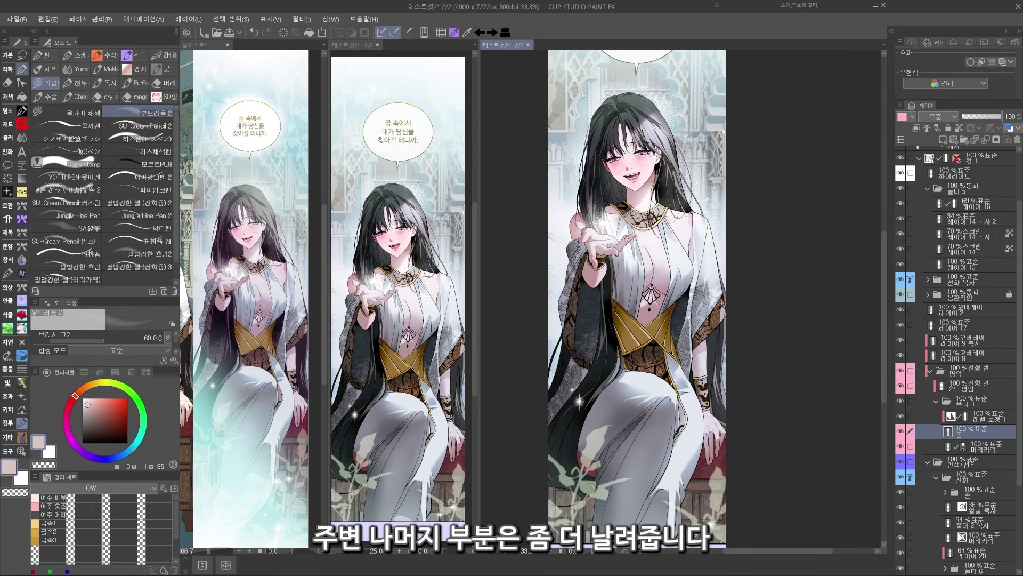
- Touch up the shading edges on the figure's torso in red on the overlay 레이어 21 at brush size 60
key("e")
scroll(705, 373, "down", 3)
scroll(695, 333, "up", 7)
left_click(640, 299, "ctrl+shift")
left_click(638, 299, "alt")
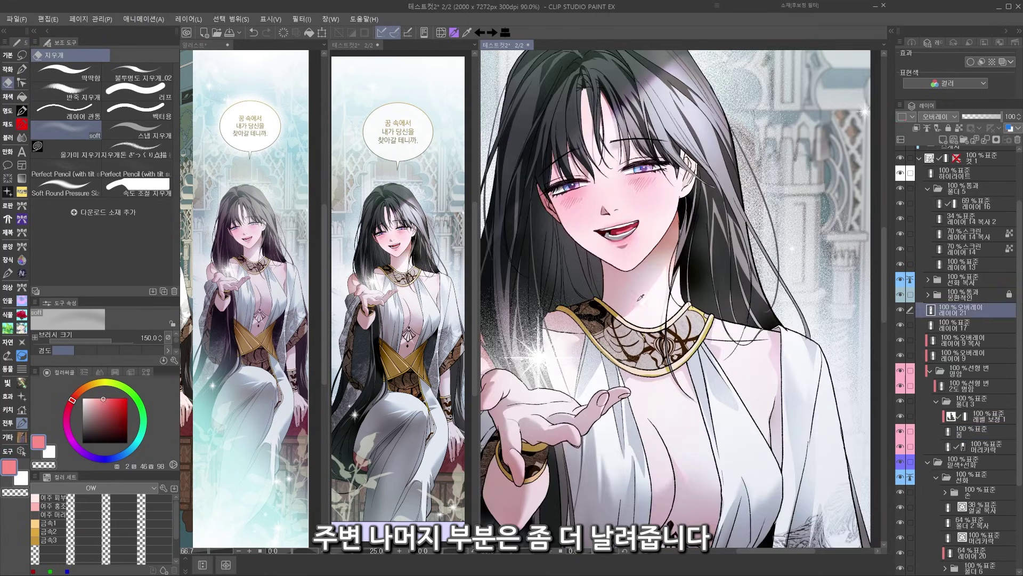
key("p")
scroll(727, 409, "down", 3)
scroll(757, 389, "down", 1)
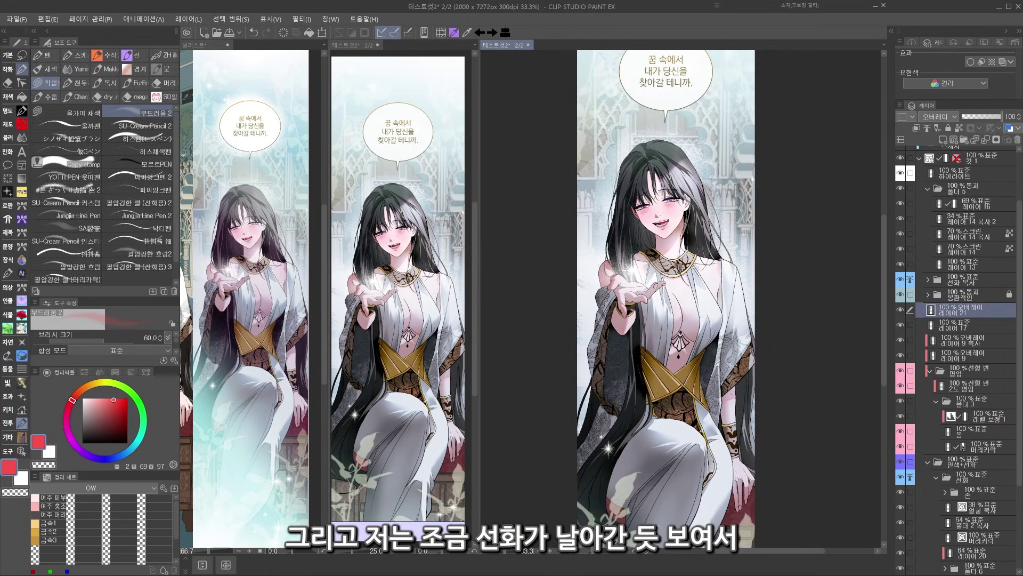
left_click_drag(690, 311, 689, 322)
mouse_move(693, 412)
left_mouse_down()
mouse_move(689, 343)
mouse_move(685, 394)
left_mouse_up()
scroll(692, 340, "down", 1)
left_click_drag(692, 340, 679, 318)
scroll(961, 302, "up", 1)
- Compare the scene with and without the whole 몽환적인 folder and expand it to check its layers
left_click(959, 302)
left_click(901, 302)
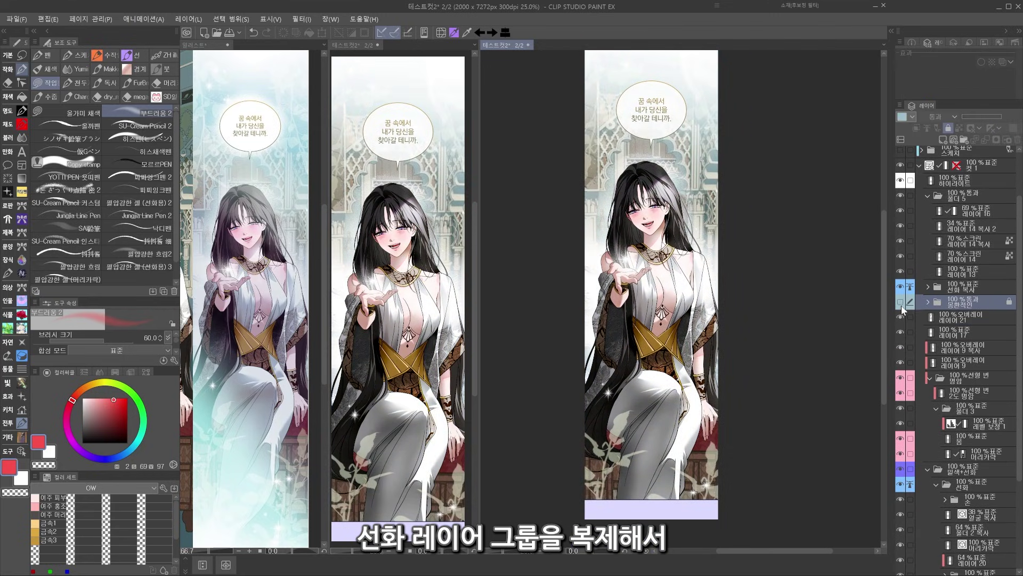
key("ctrl+plus")
left_click(901, 301)
key("ctrl+minus")
left_click(928, 301)
left_click(900, 378)
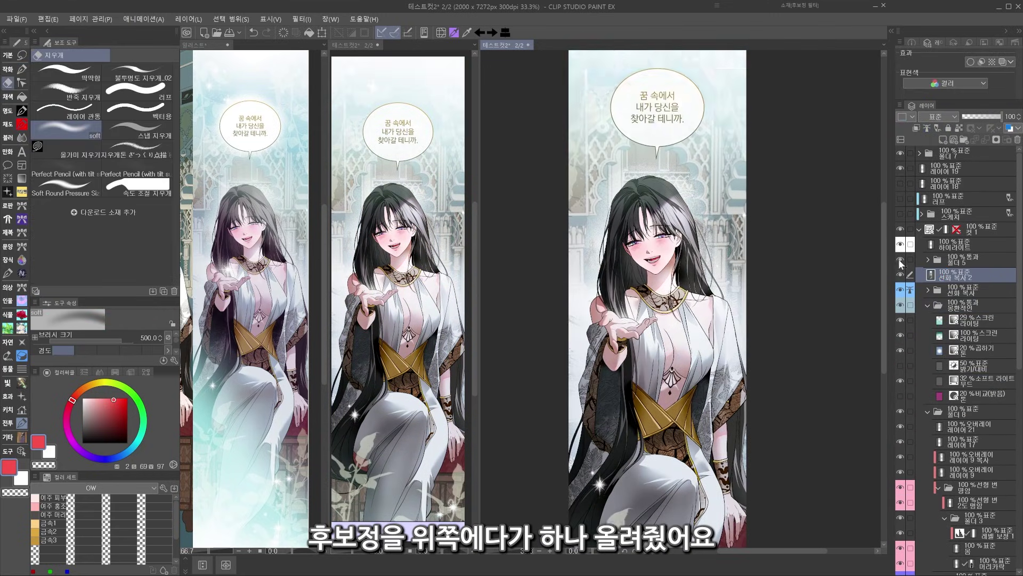
- Compare the line art with and without the 선화 복사 2 layer across the whole figure
key("j")
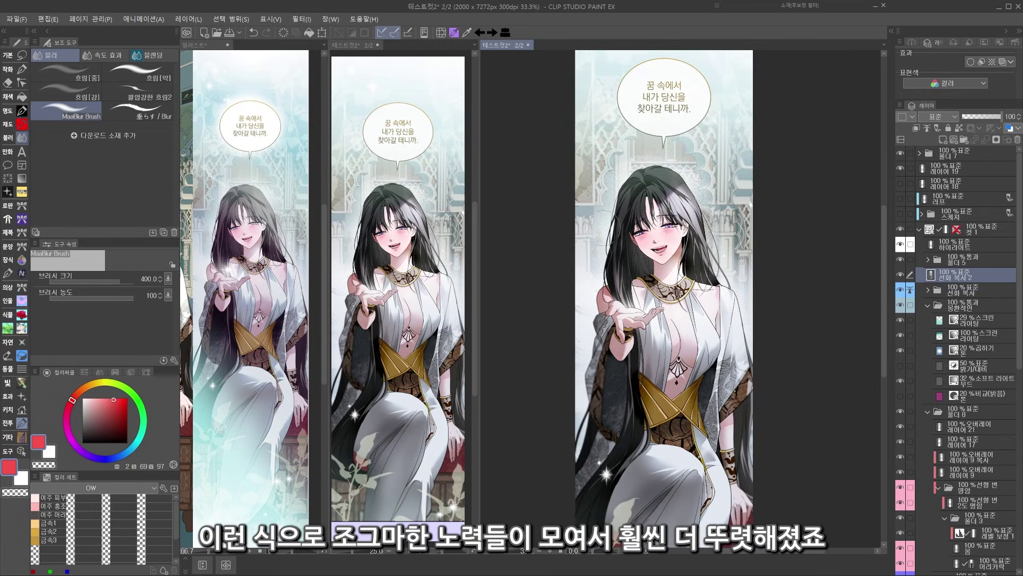
scroll(714, 221, "down", 1)
left_click(900, 273)
left_click(901, 273)
- Erase the large sparkle beside the figure's knee on 레이어 19 with the soft eraser at size 500
key("e")
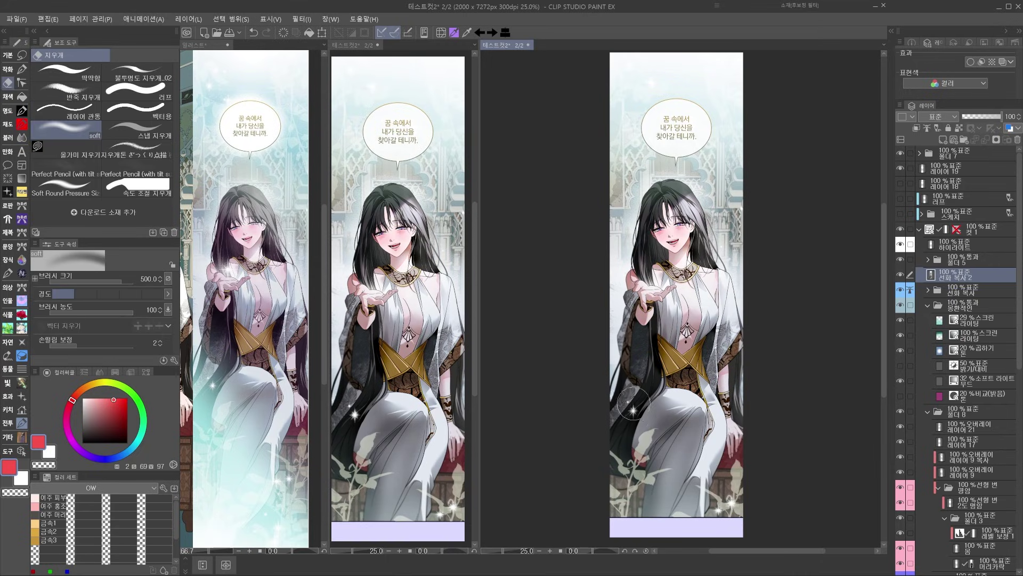
mouse_move(639, 397)
left_mouse_down()
mouse_move(638, 417)
mouse_move(617, 430)
left_mouse_up()
left_click(631, 430, "ctrl+shift")
left_click(631, 431)
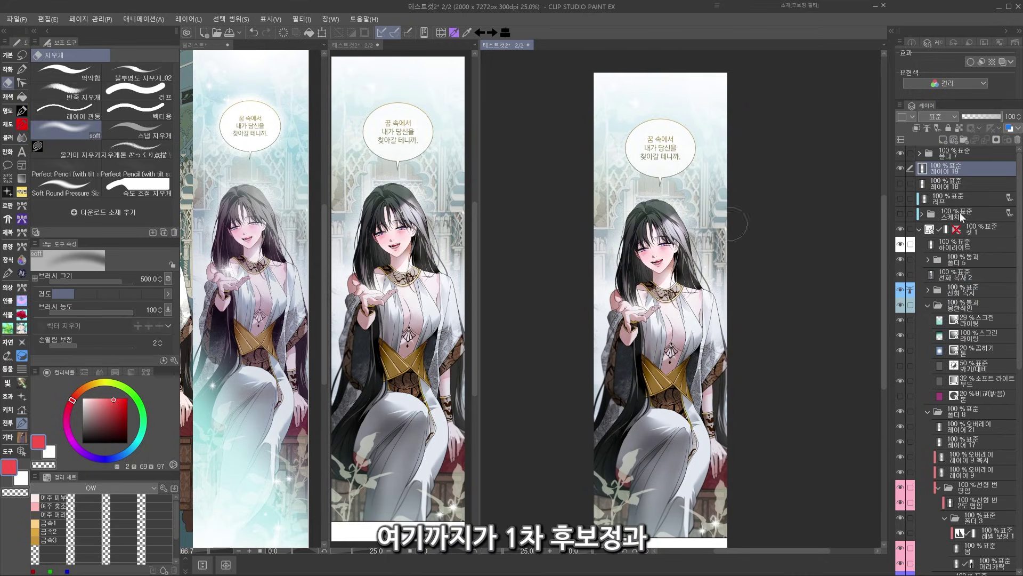
- Set the Screen 레이어 14 to 100% opacity and adjust its hue, saturation and luminosity
left_click(960, 274)
scroll(641, 75, "up", 2)
left_click_drag(642, 74, 635, 99)
left_click(665, 433, "ctrl+shift")
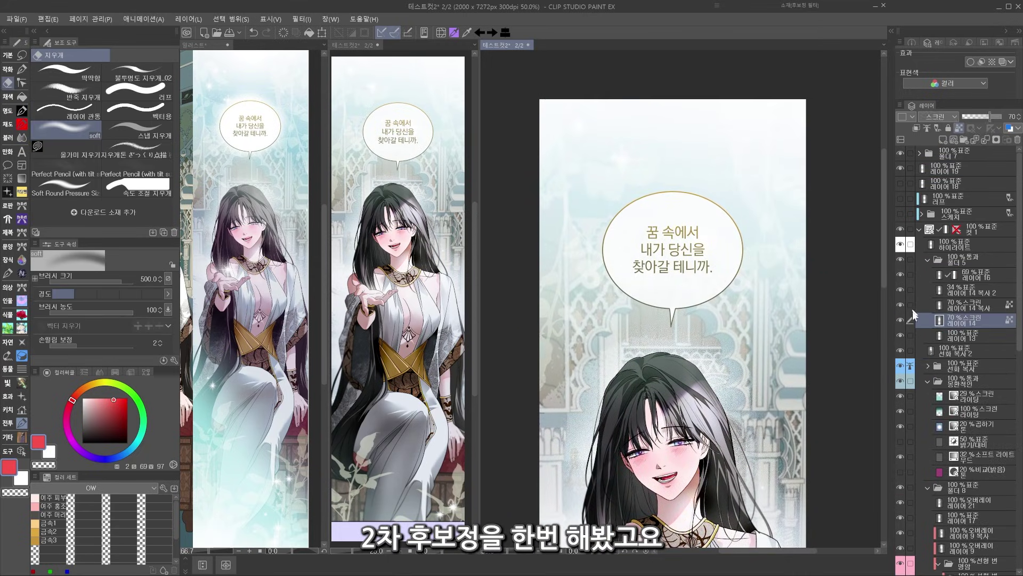
left_click(1000, 117)
key("ctrl+u")
left_click_drag(910, 328, 882, 325)
key("Return")
- Select the Screen 레이어 10 in the 배경 folder
scroll(866, 350, "down", 5)
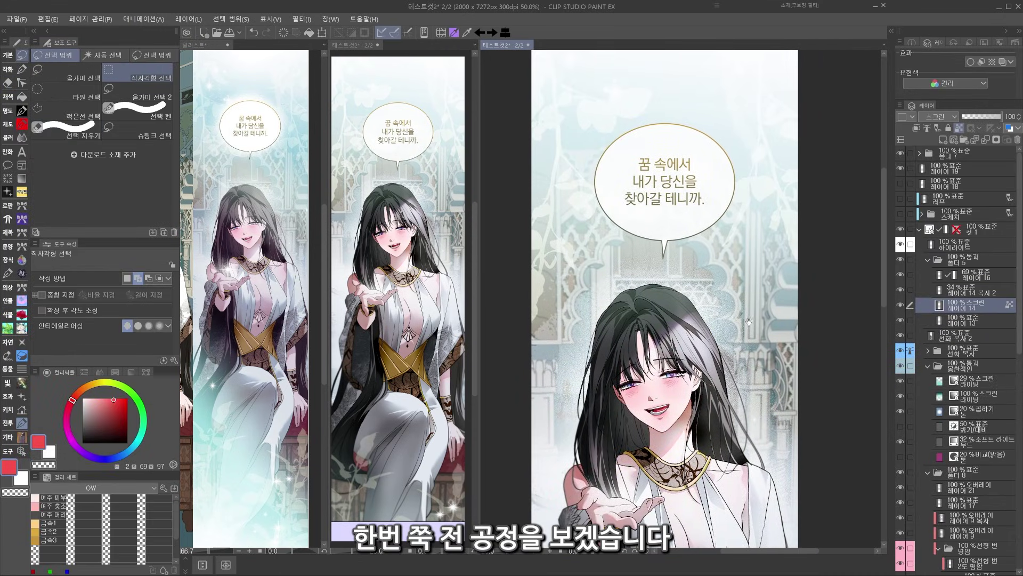
scroll(960, 373, "down", 10)
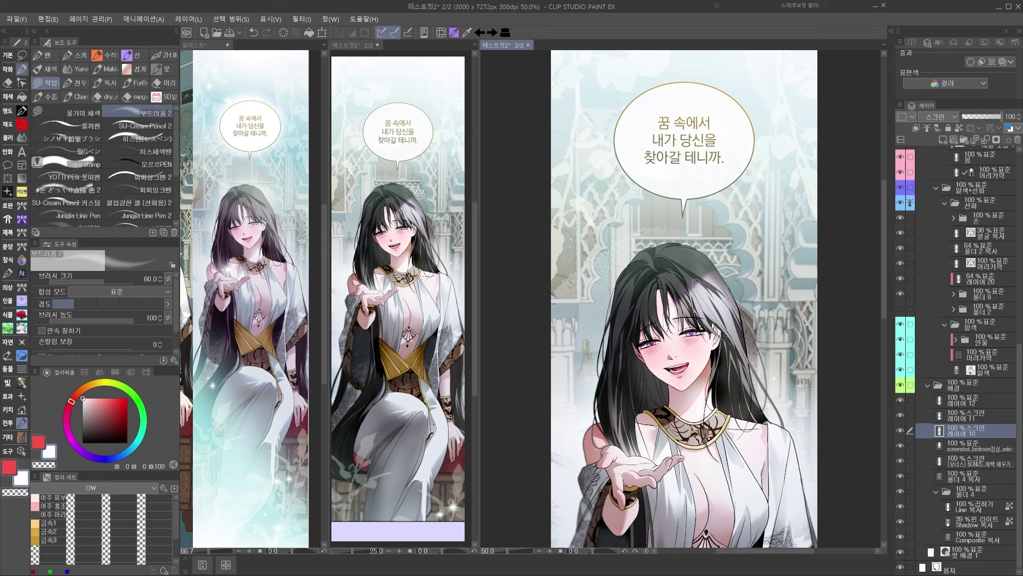